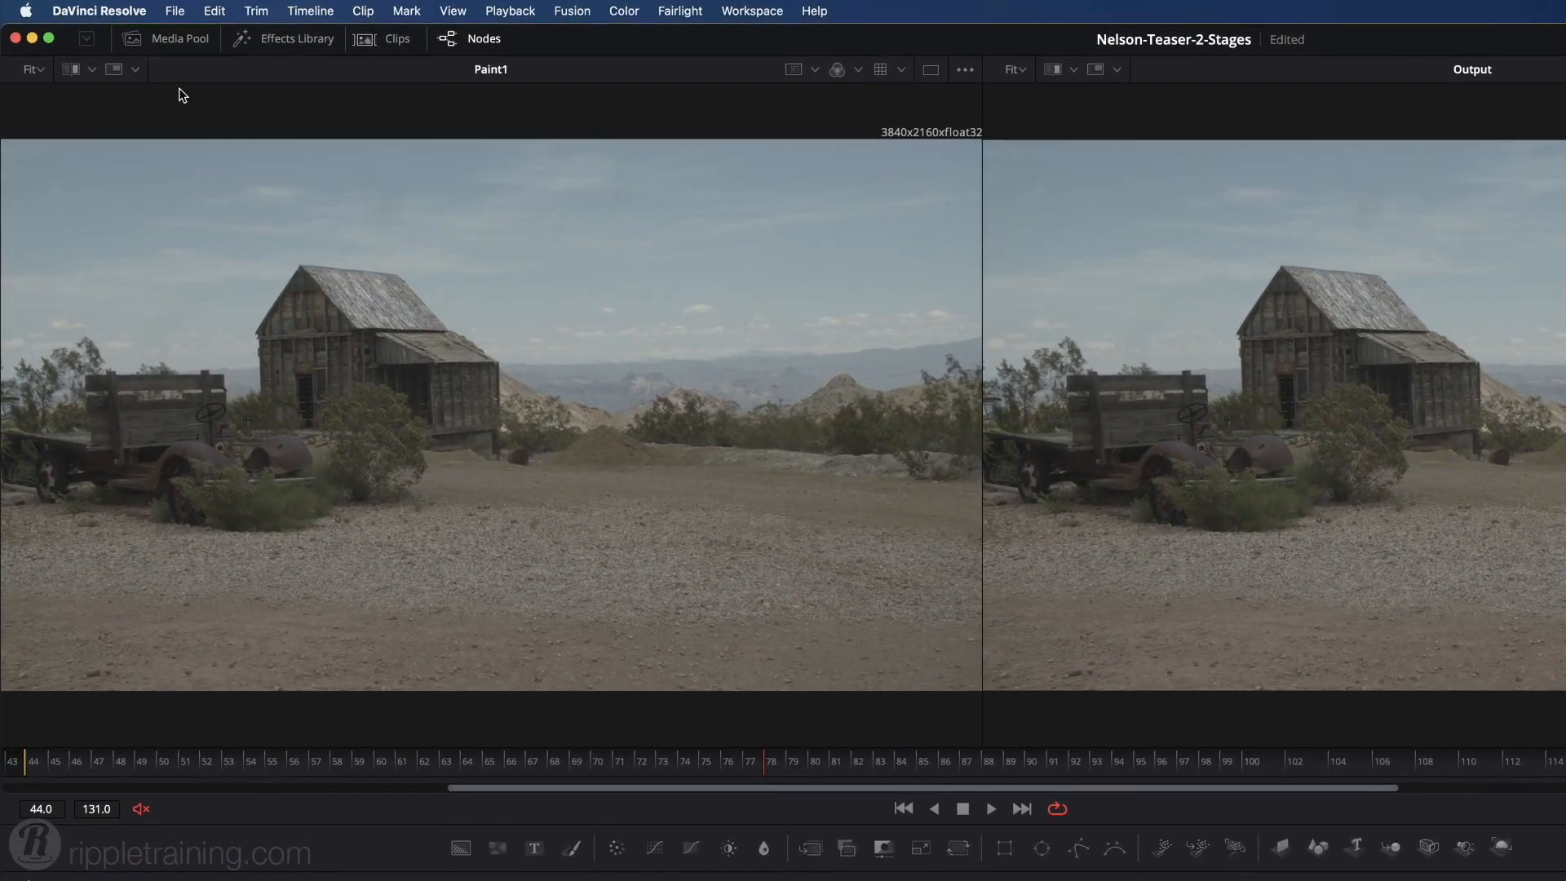
Open the Lesson 15 timeline from the Timelines smart bin in the media pool.
left_click(174, 45)
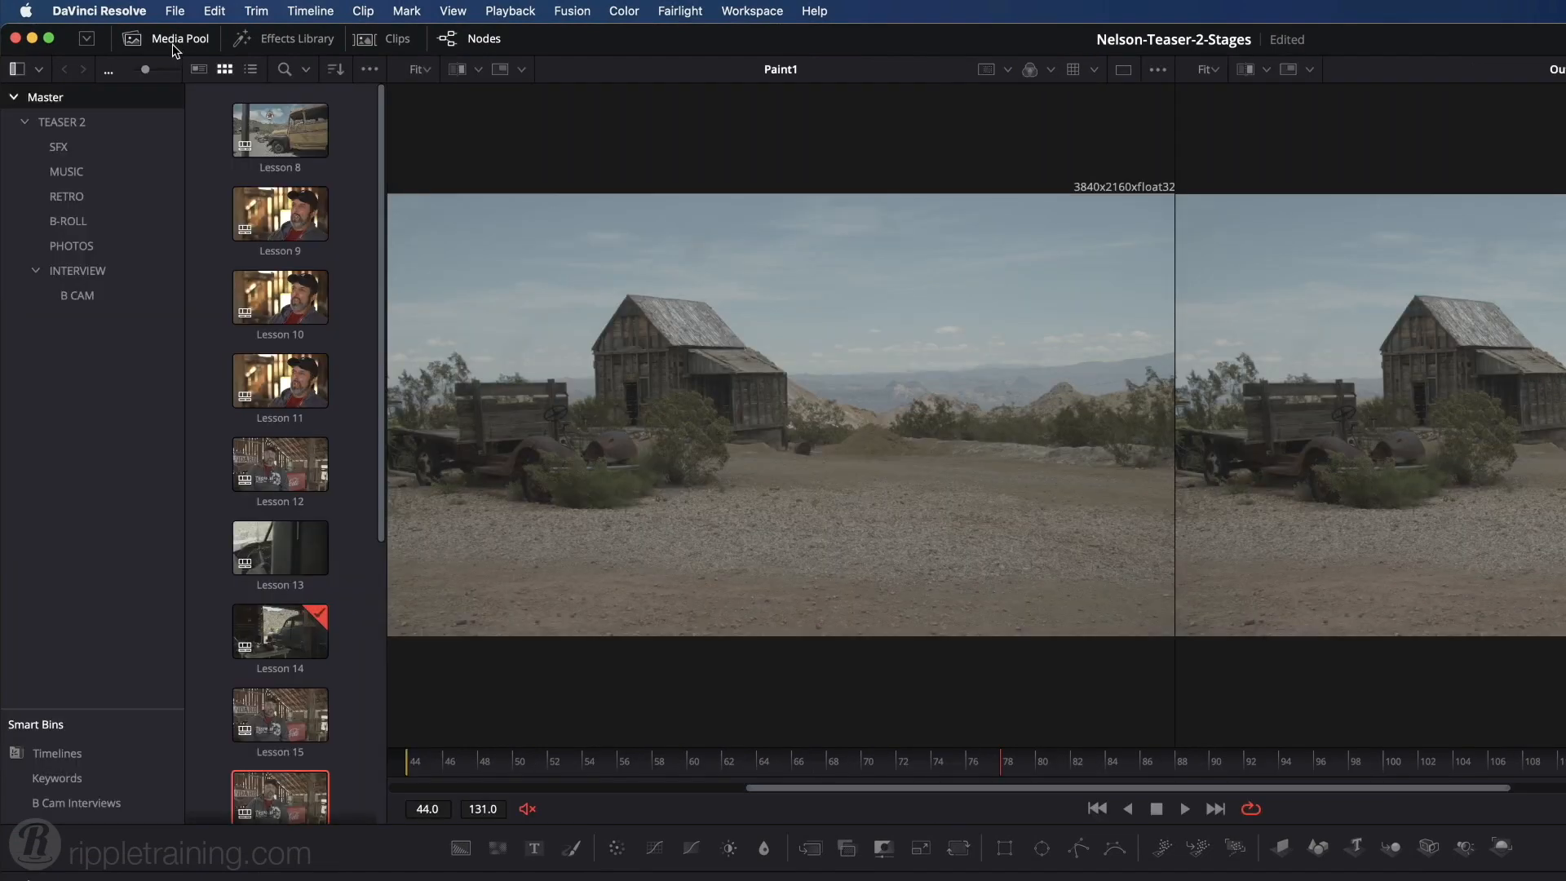
left_click(73, 757)
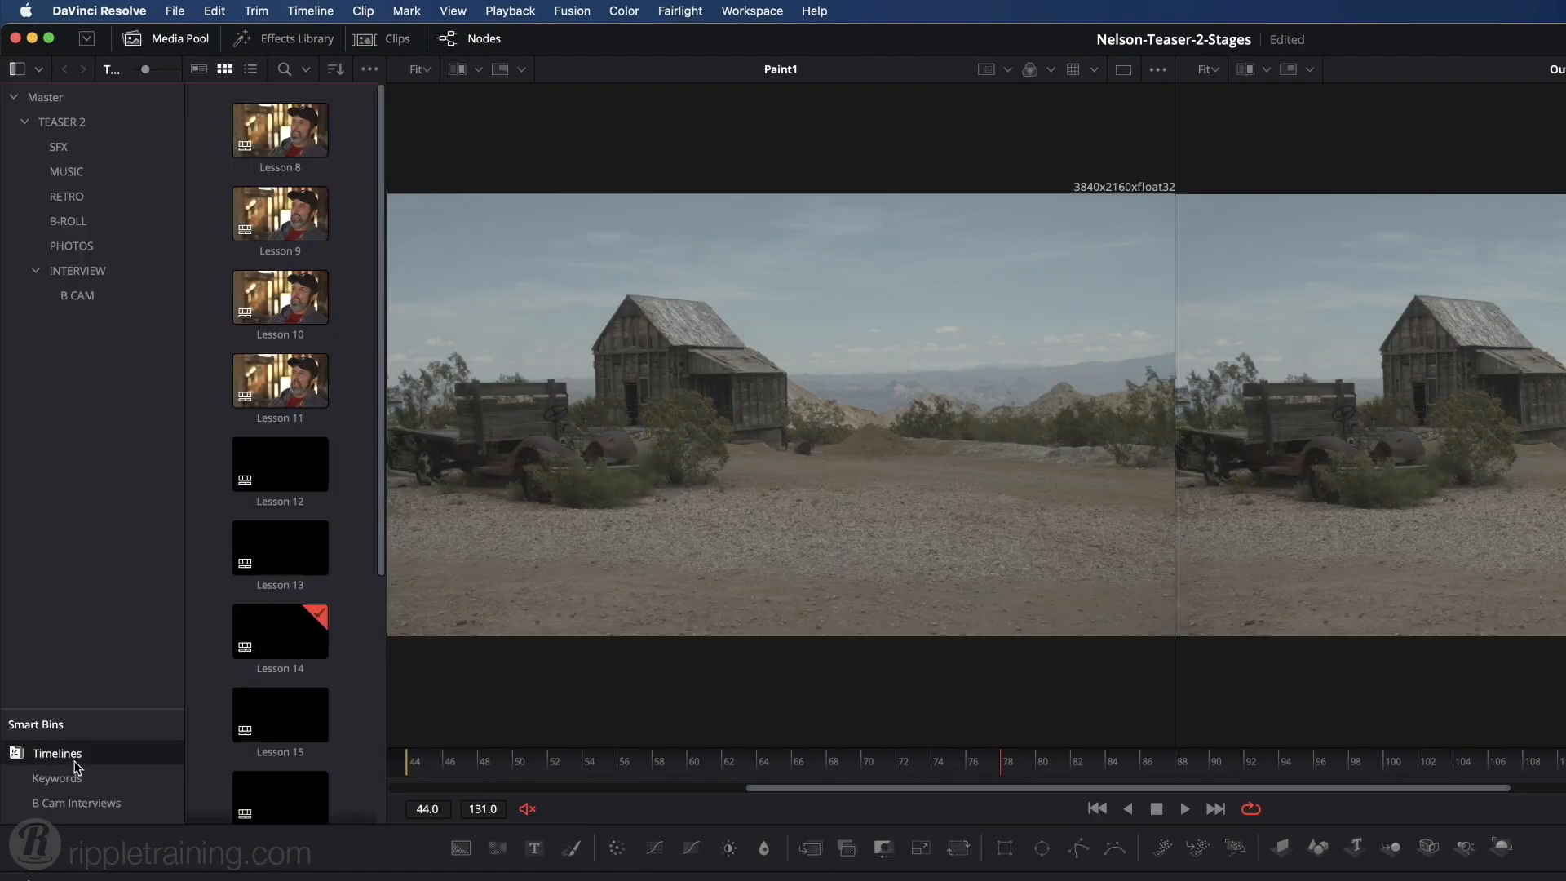
left_click(277, 730)
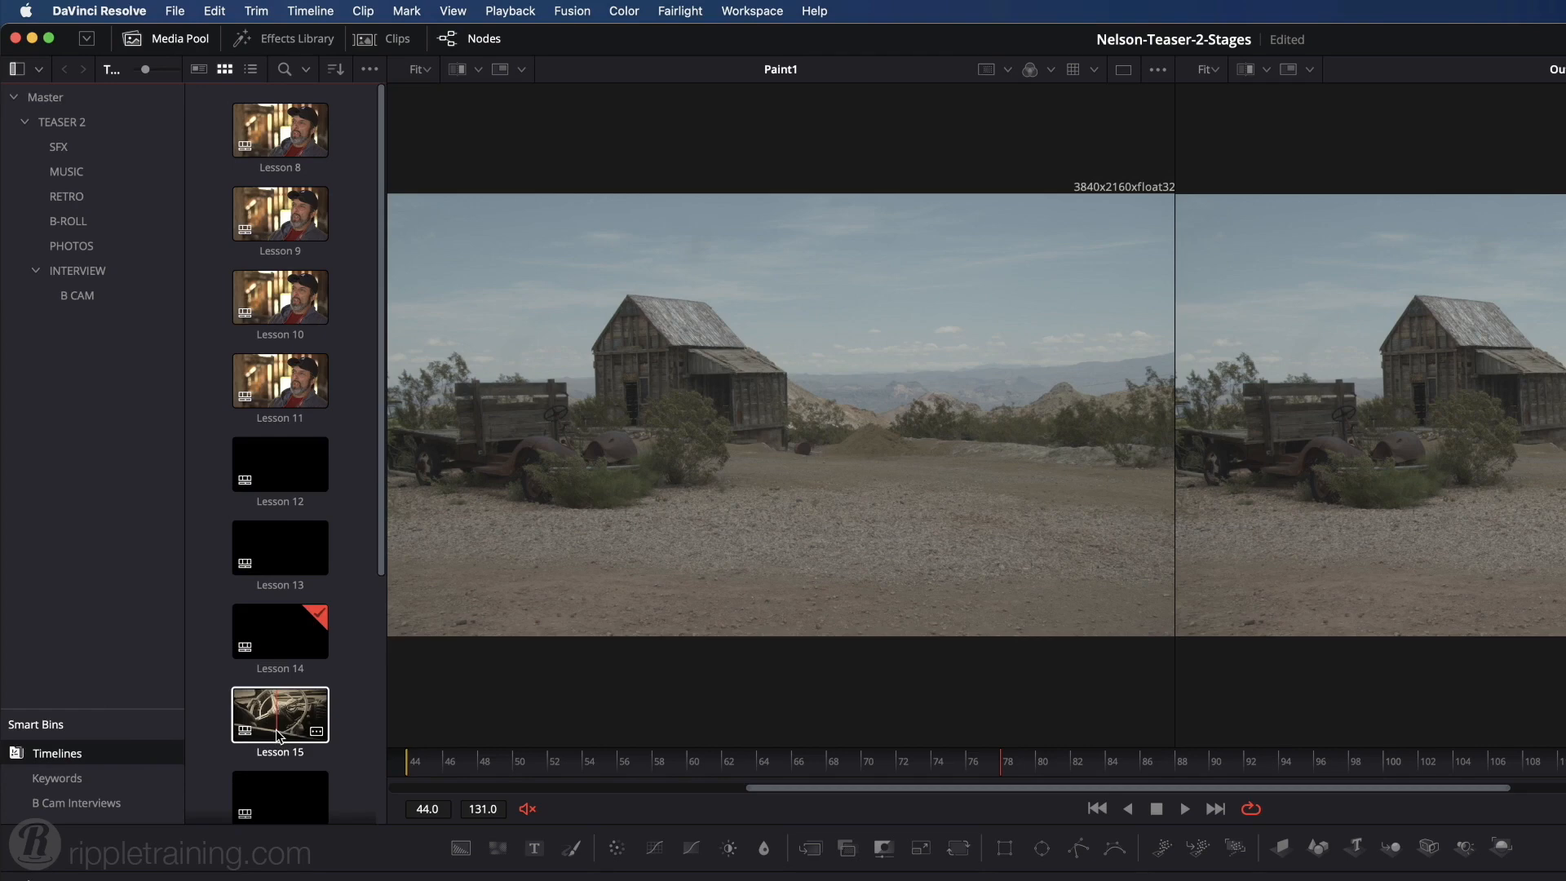
double_click(277, 732)
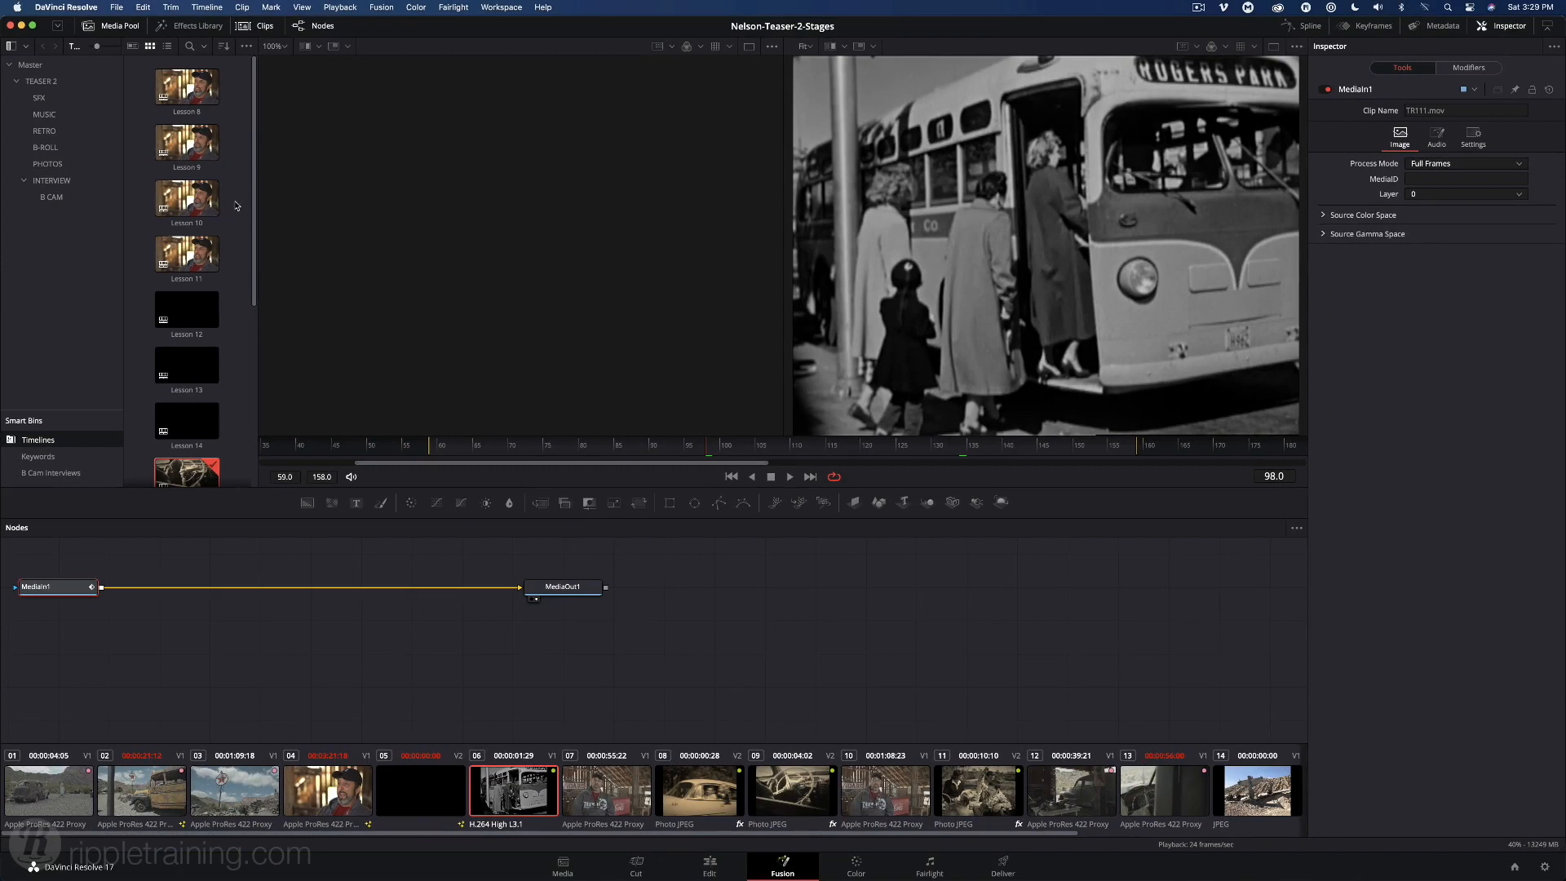
Load the second timeline clip, Old-School-Bus.mov, and hide the clips strip and media pool to enlarge the workspace.
left_click(143, 783)
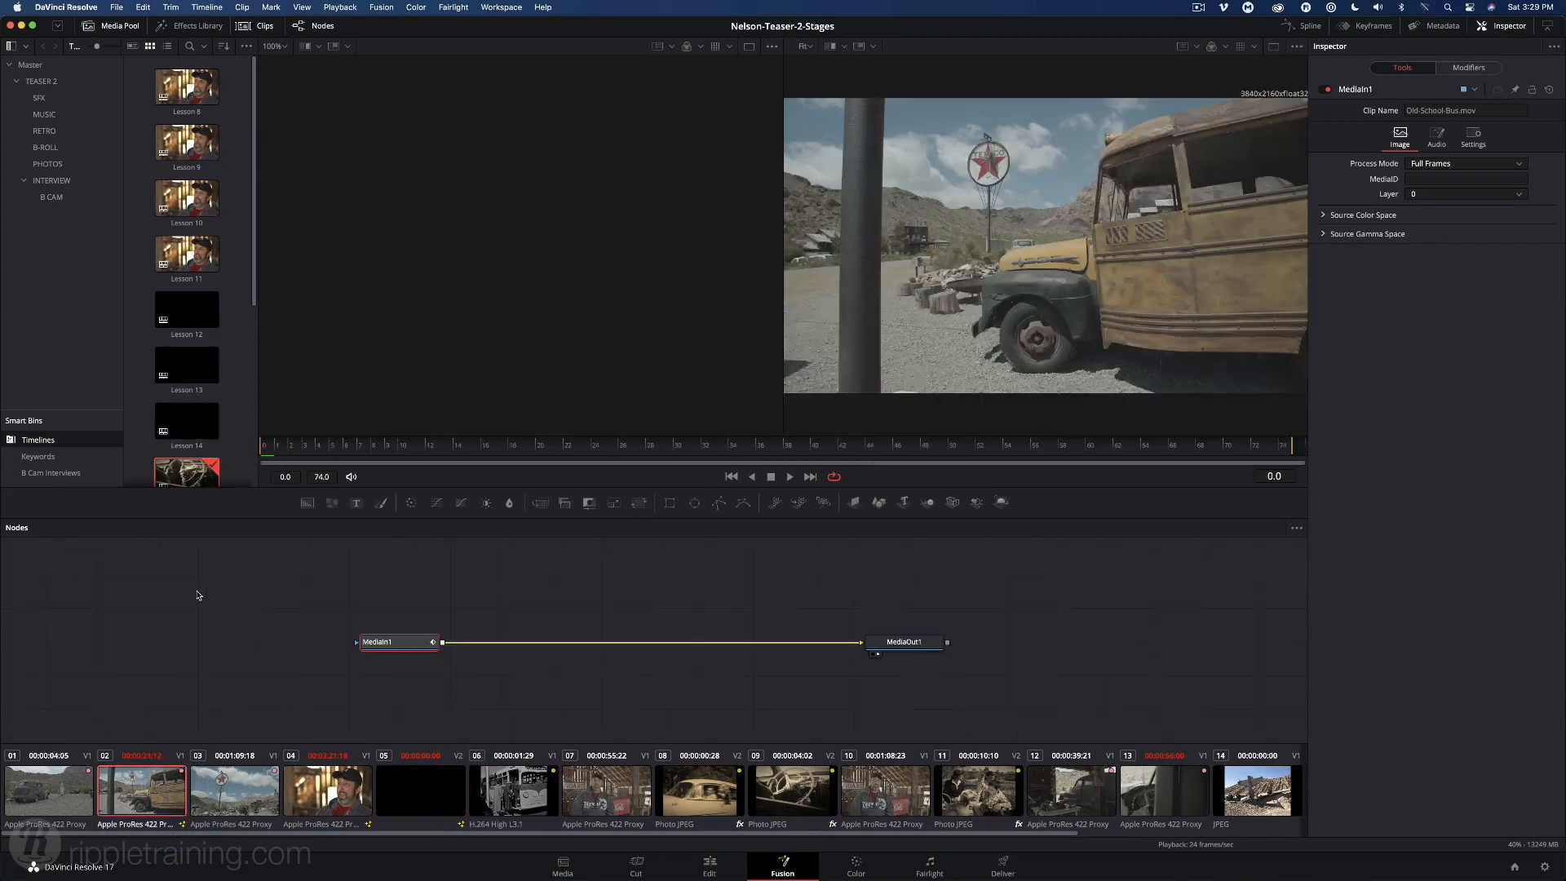
left_click(269, 29)
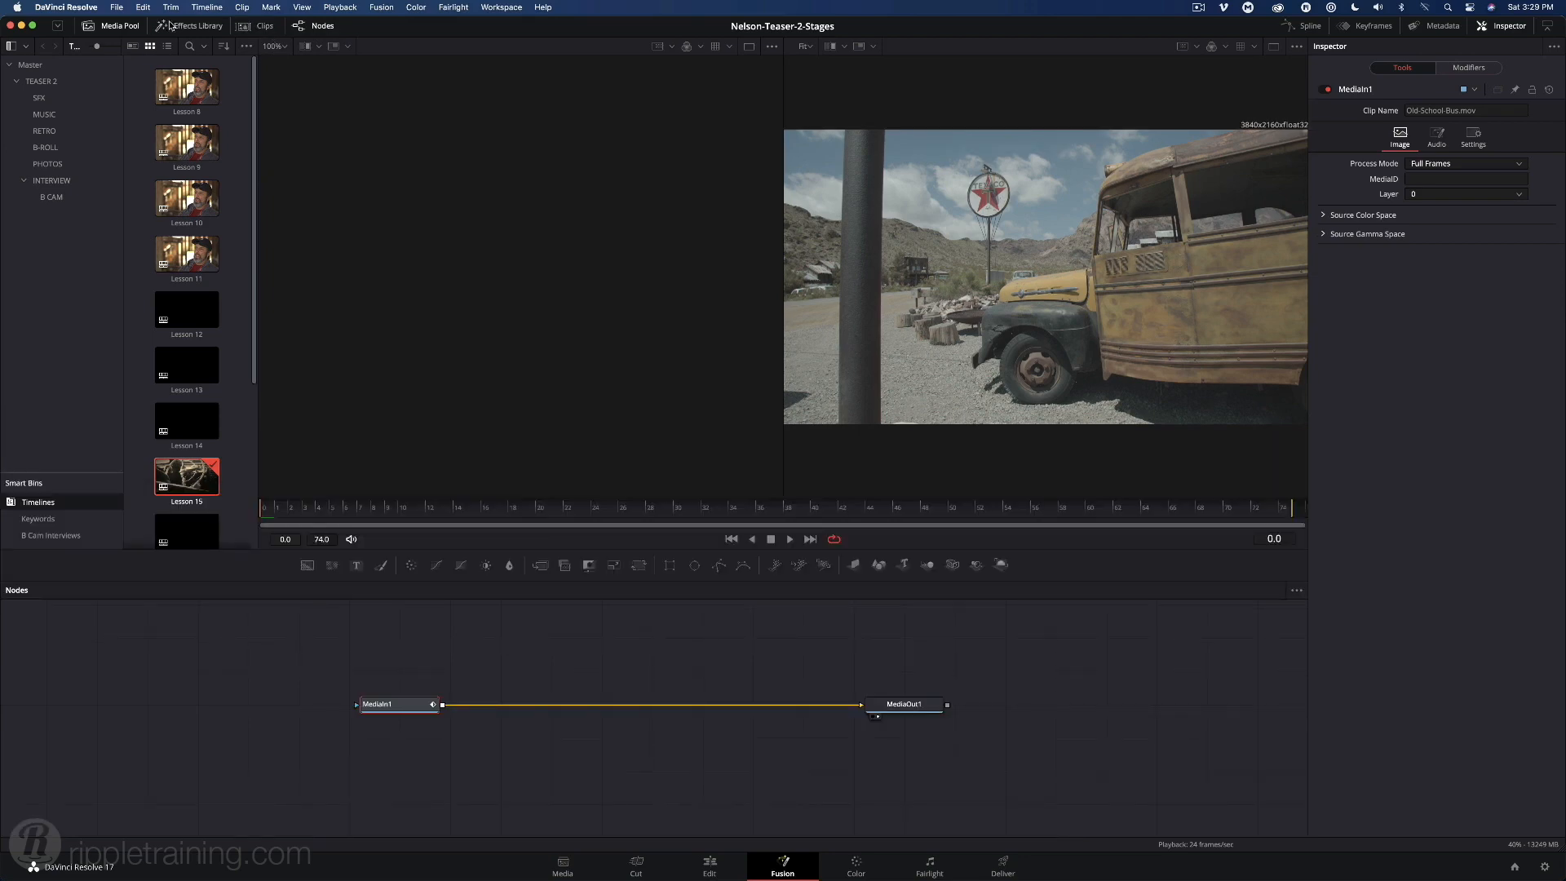
left_click(115, 28)
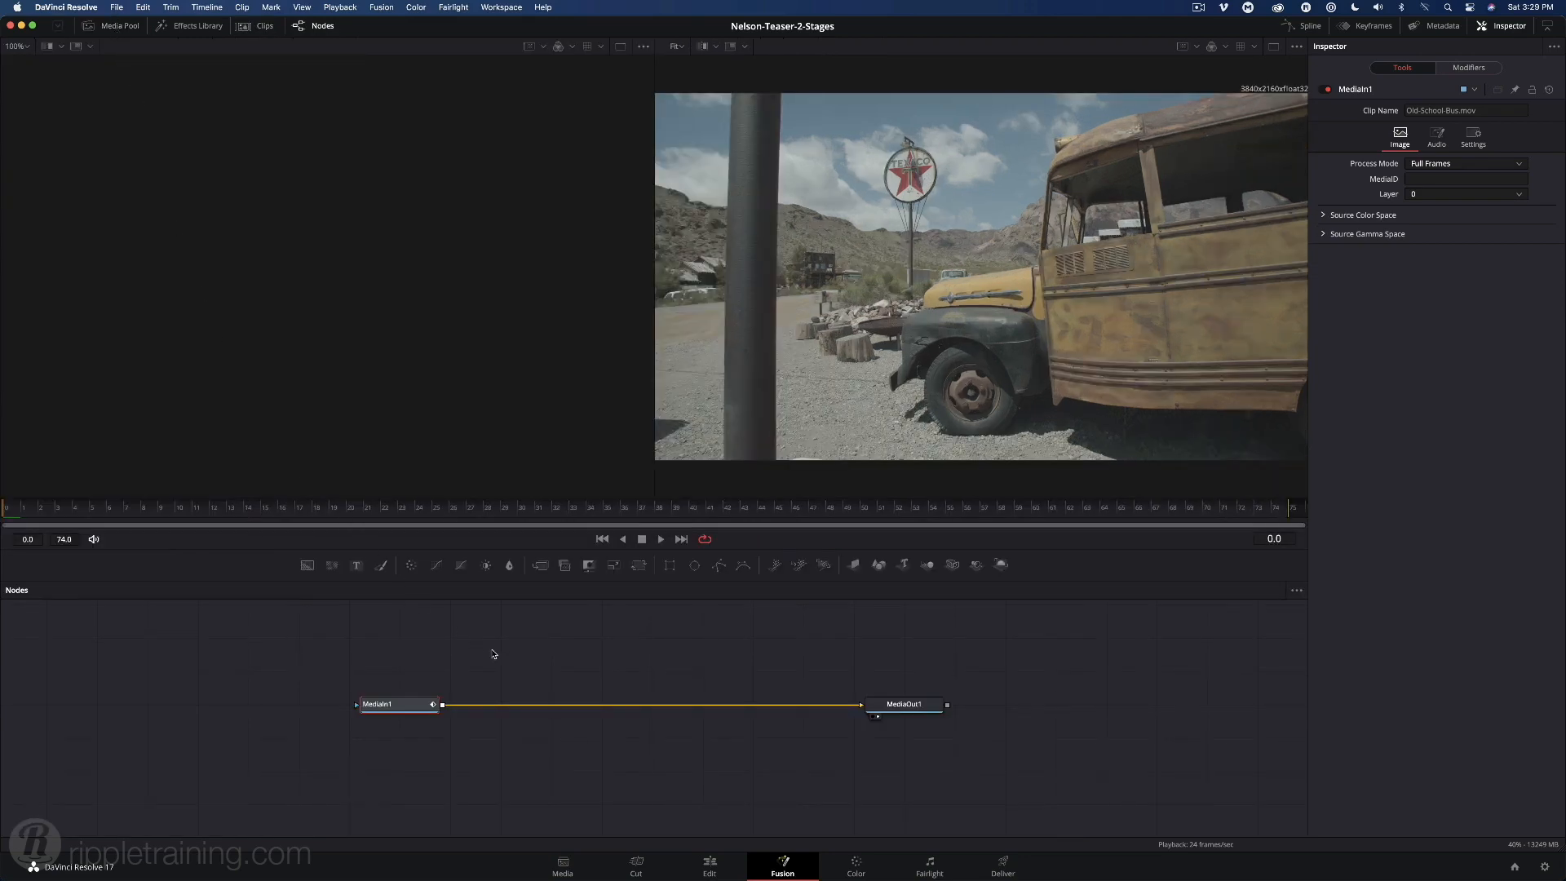
scroll(495, 655, "up", 1)
left_click_drag(535, 669, 604, 679)
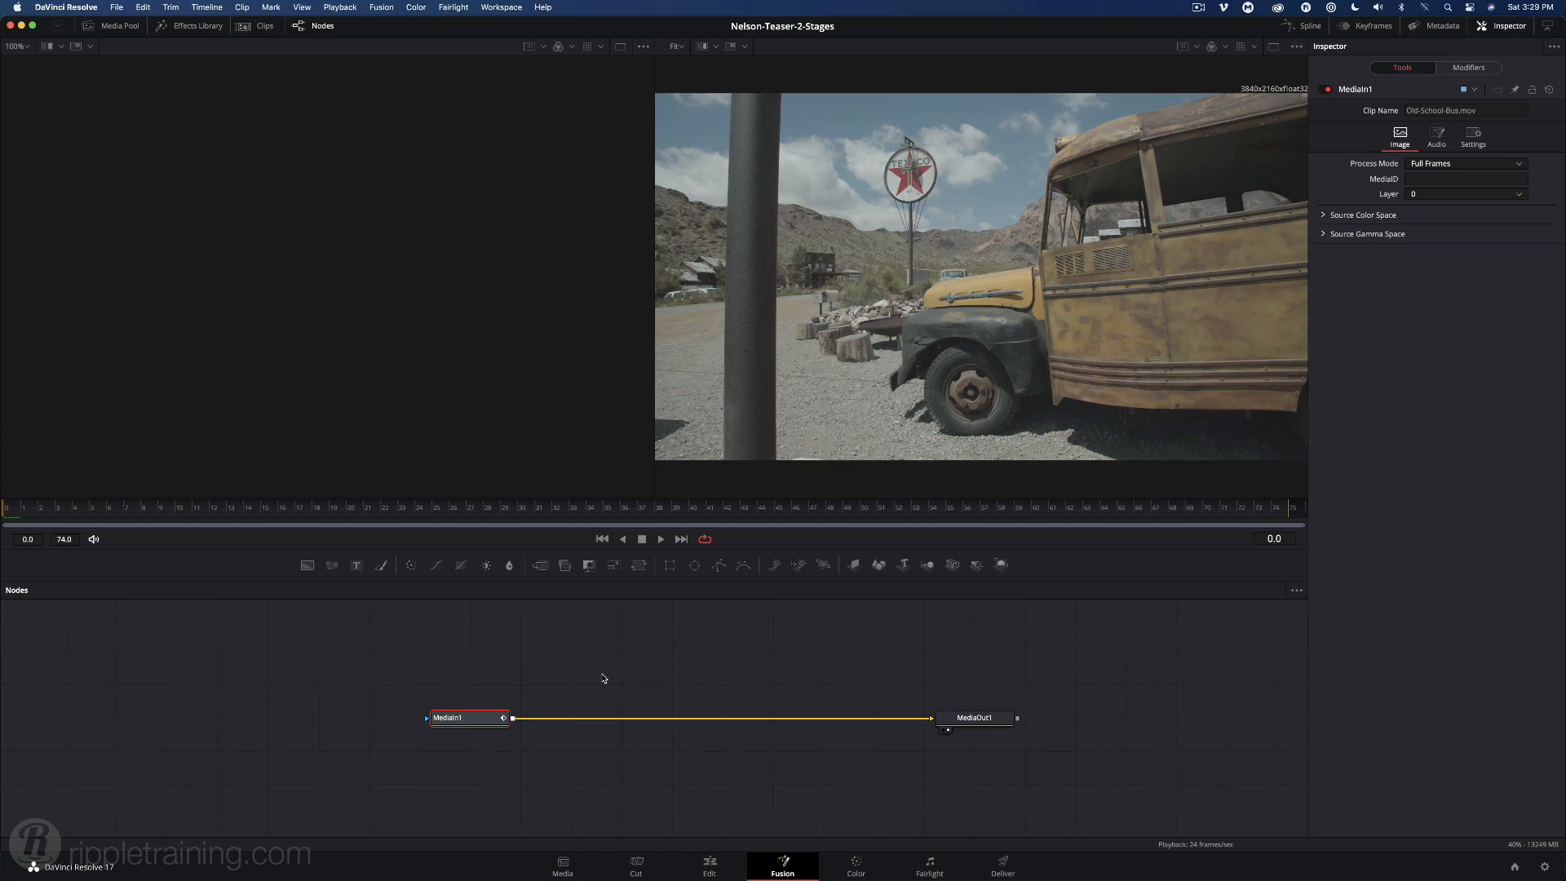
left_click(603, 679)
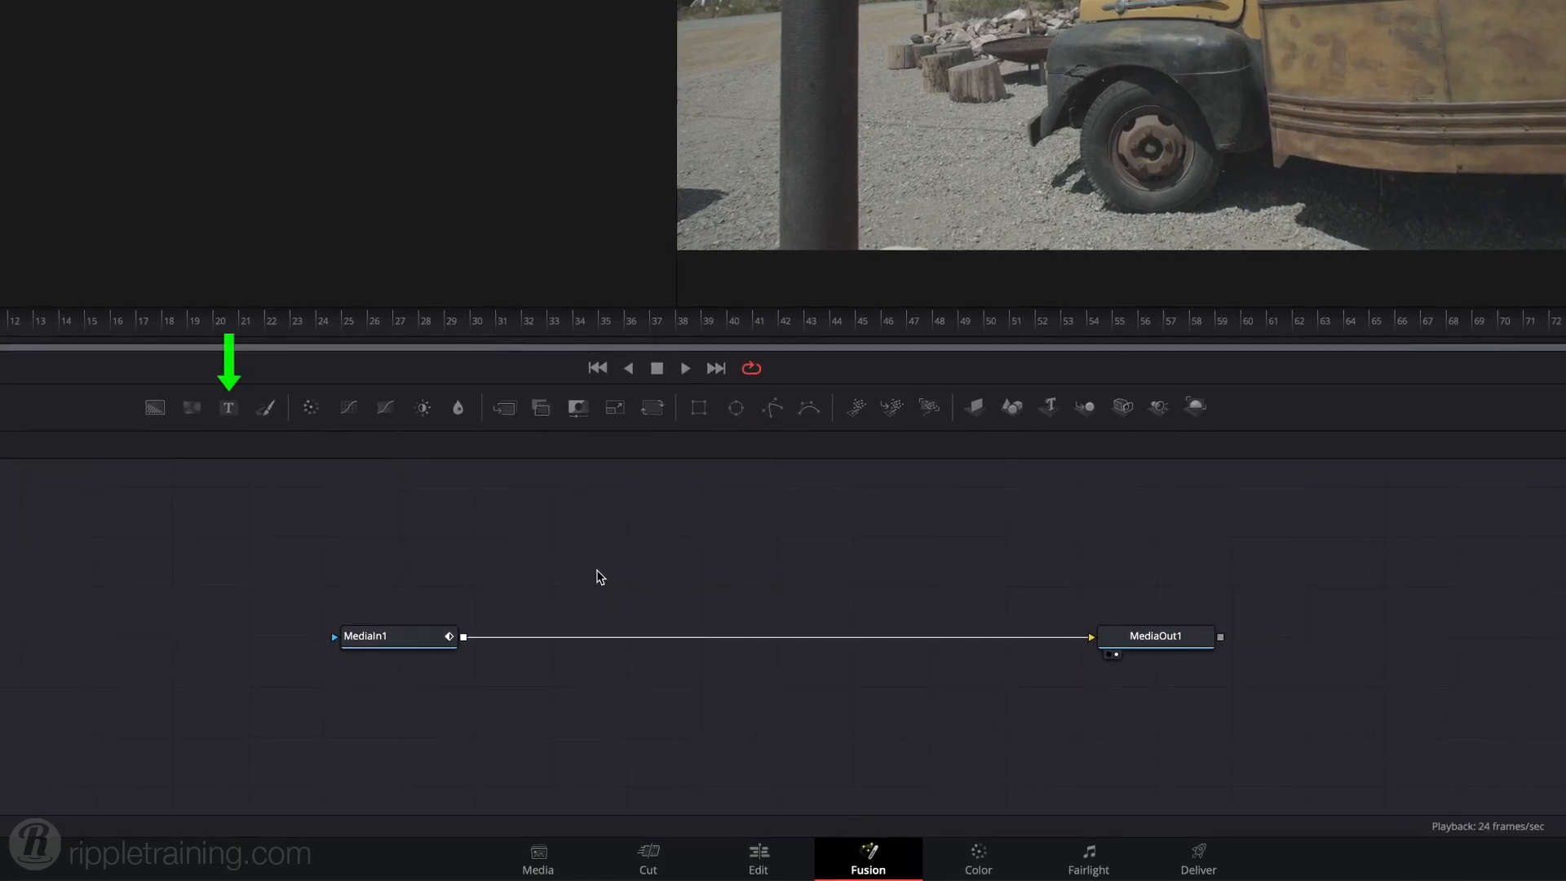
Add an unconnected Text+ node to the composition and set its text to "Hello".
left_click(229, 409)
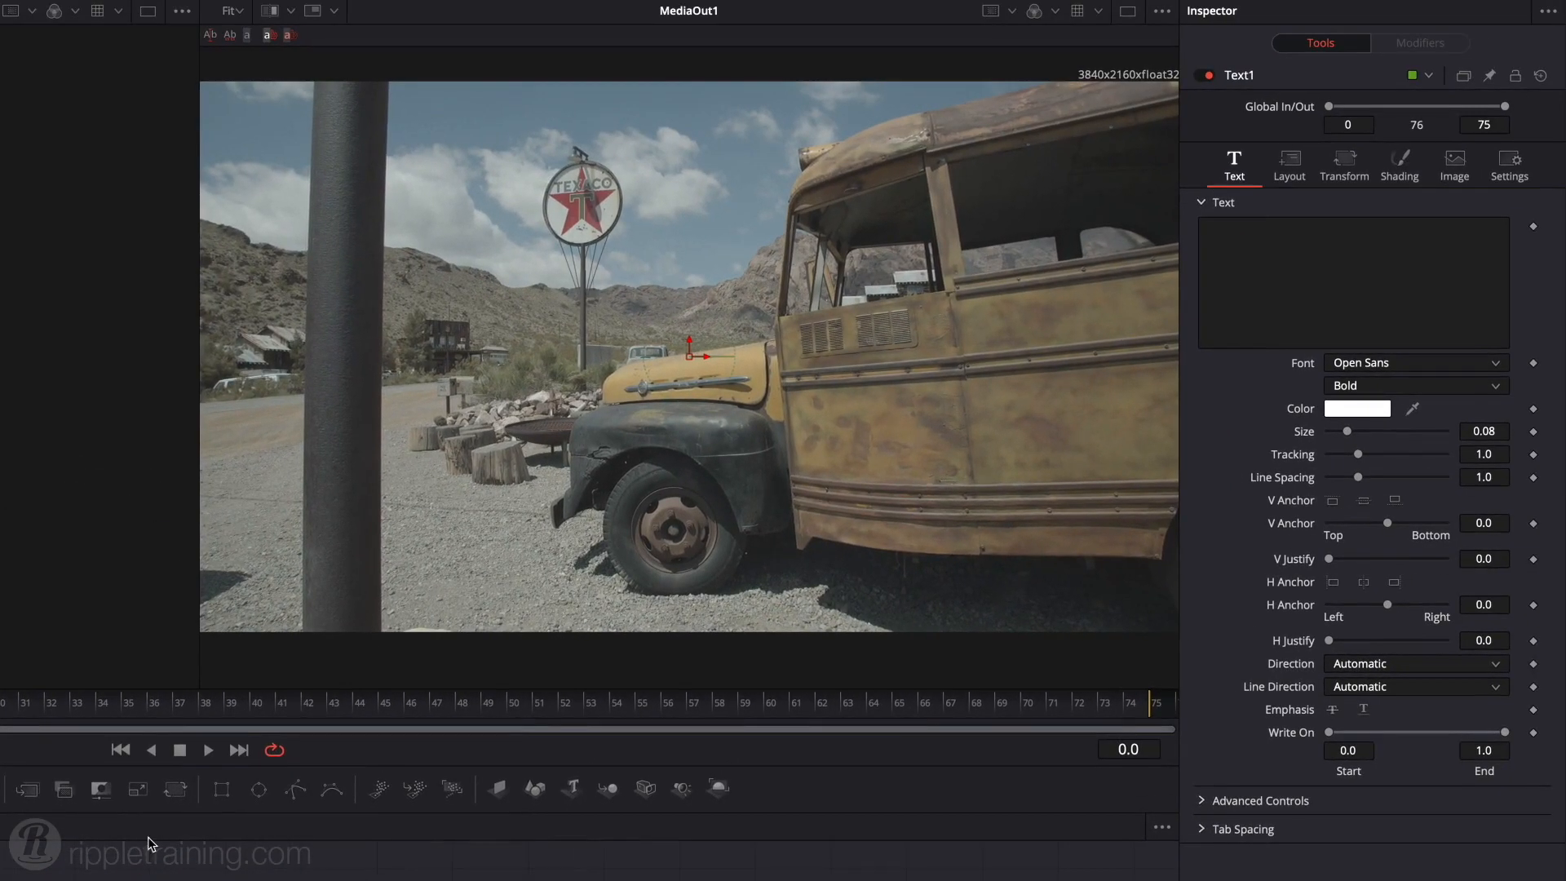
left_click(1302, 278)
type("Hello")
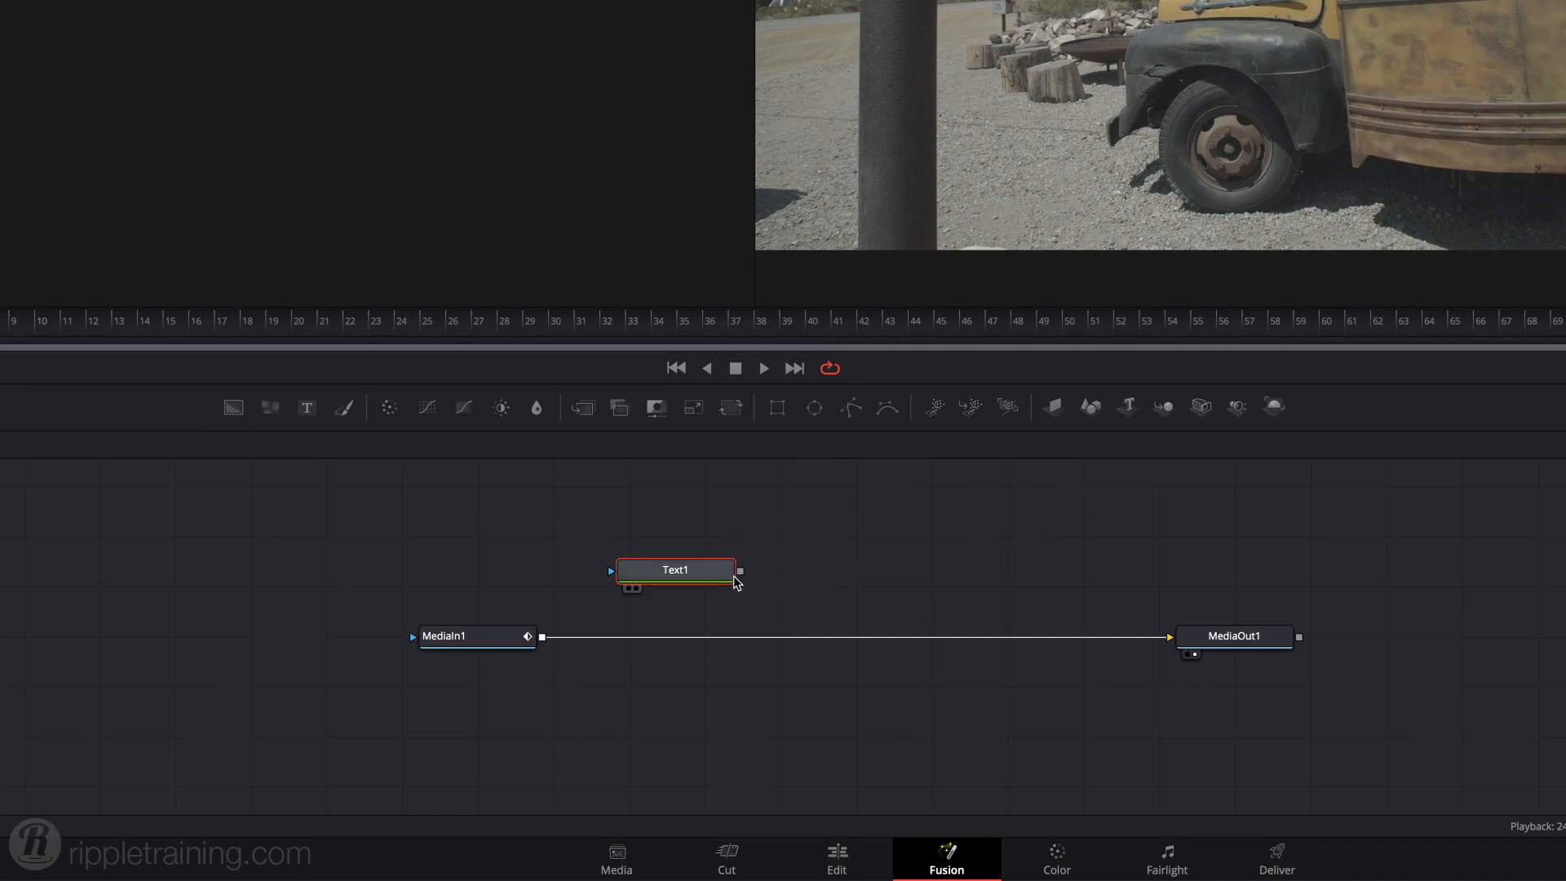
Try connecting the Text1 output directly to MediaOut1 and to MediaIn1, undoing each connection.
left_click_drag(740, 571, 1118, 703)
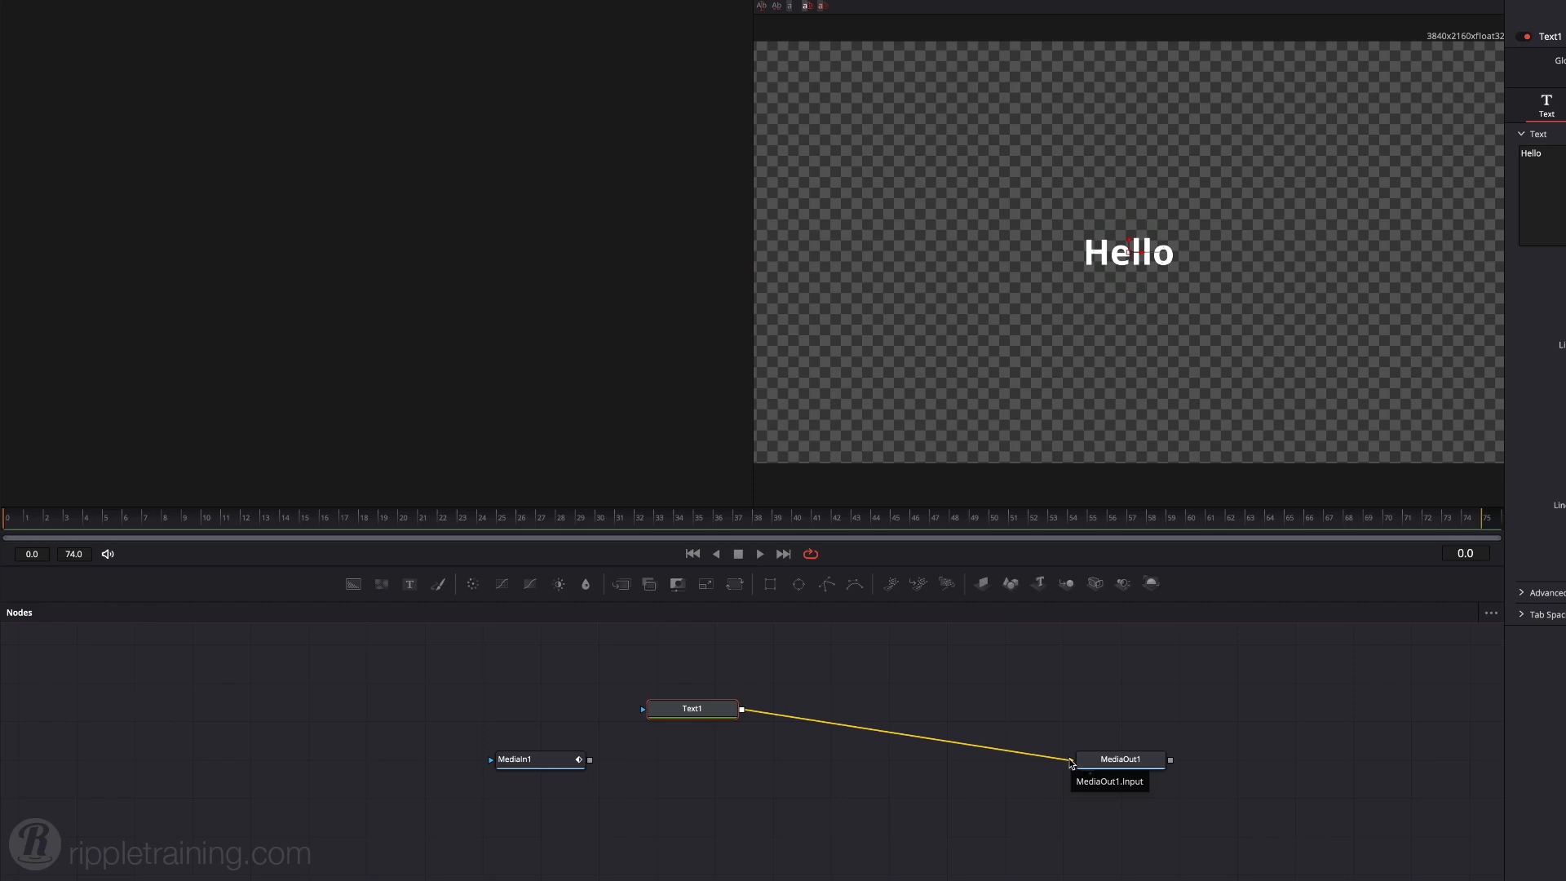
key("ctrl+z")
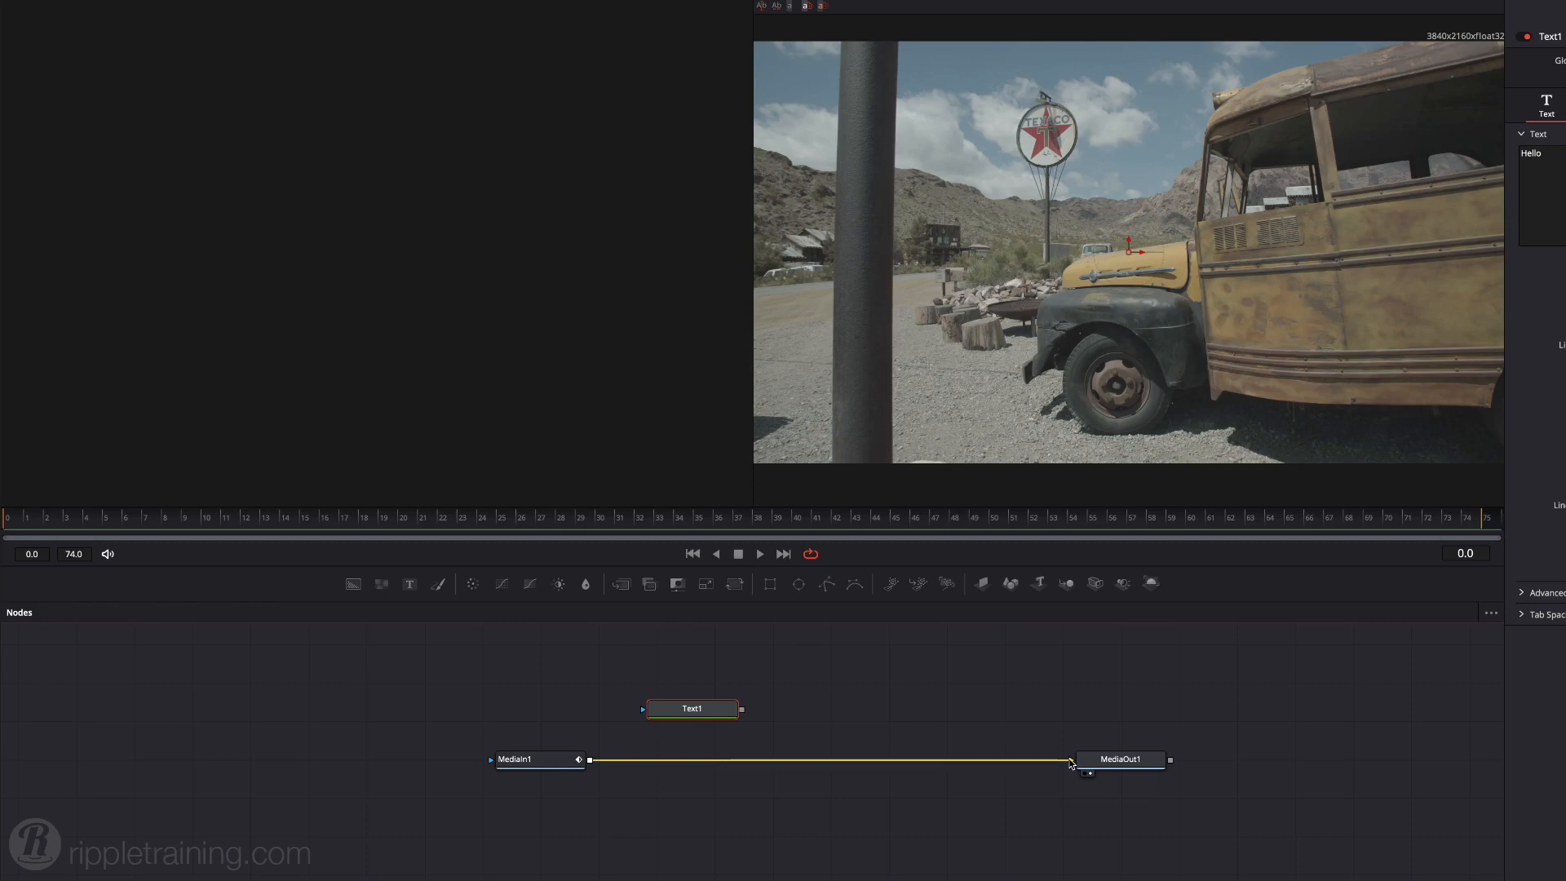
left_click_drag(741, 709, 491, 762)
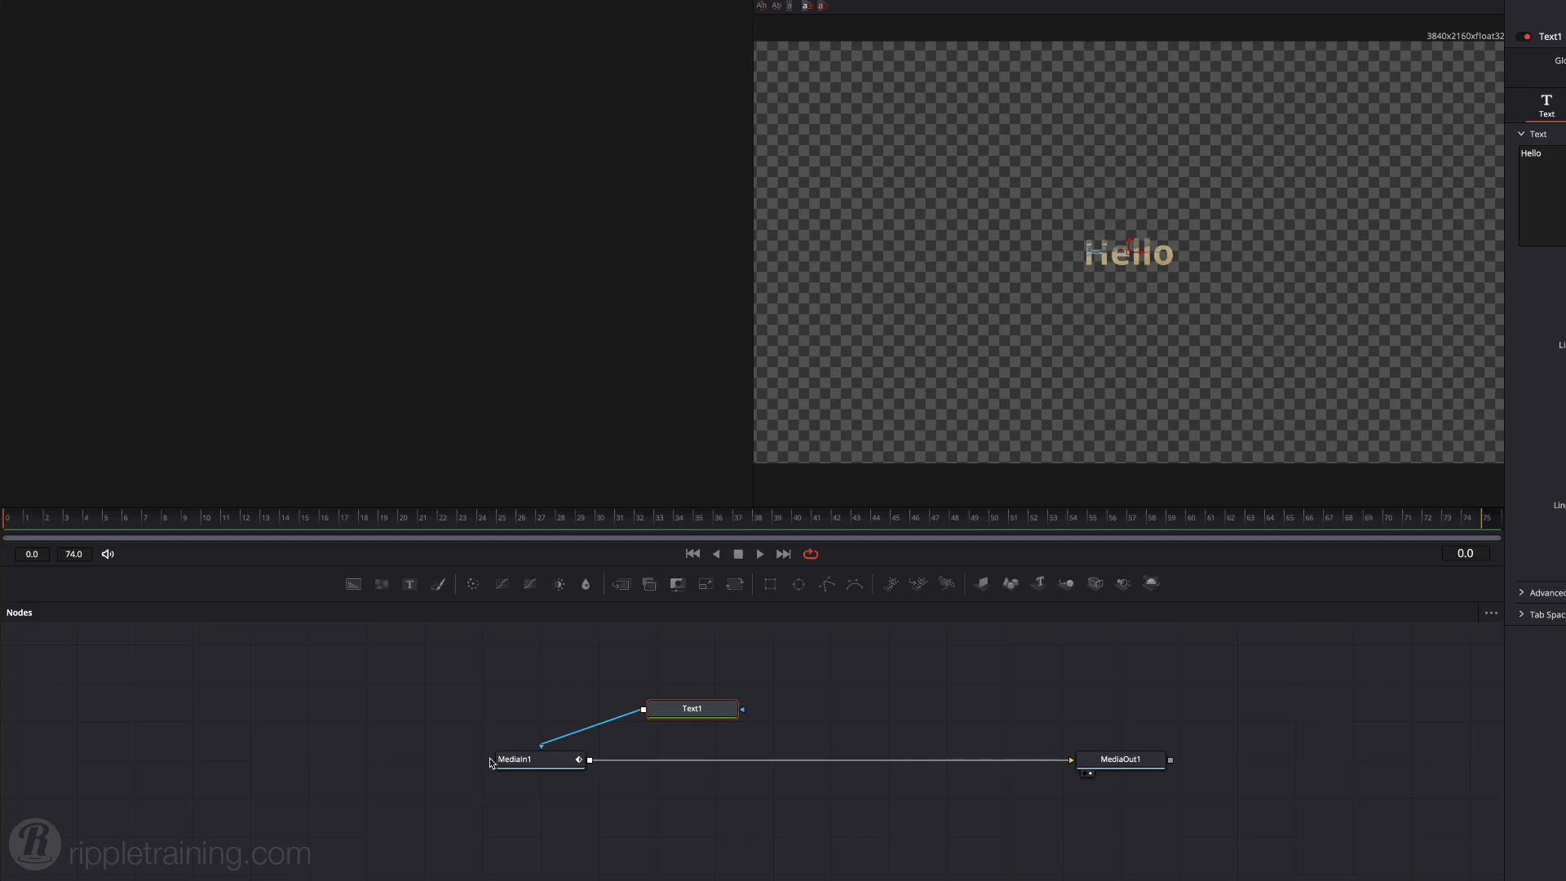
key("ctrl+z")
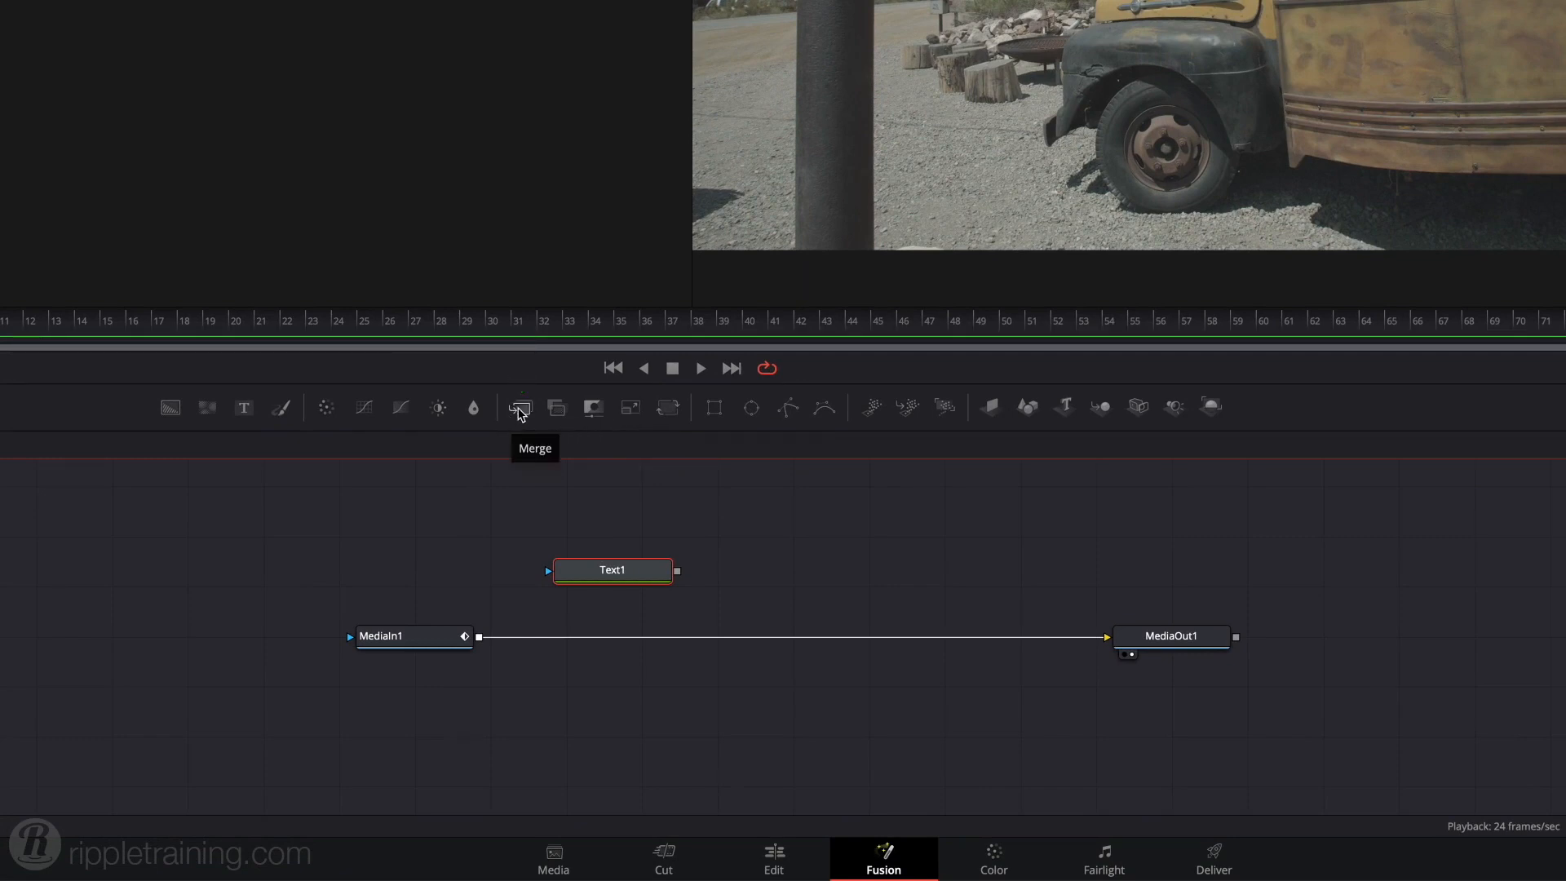
Insert a Merge node between MediaIn1 and MediaOut1 and connect Text1 to its foreground input.
left_click_drag(519, 414, 735, 641)
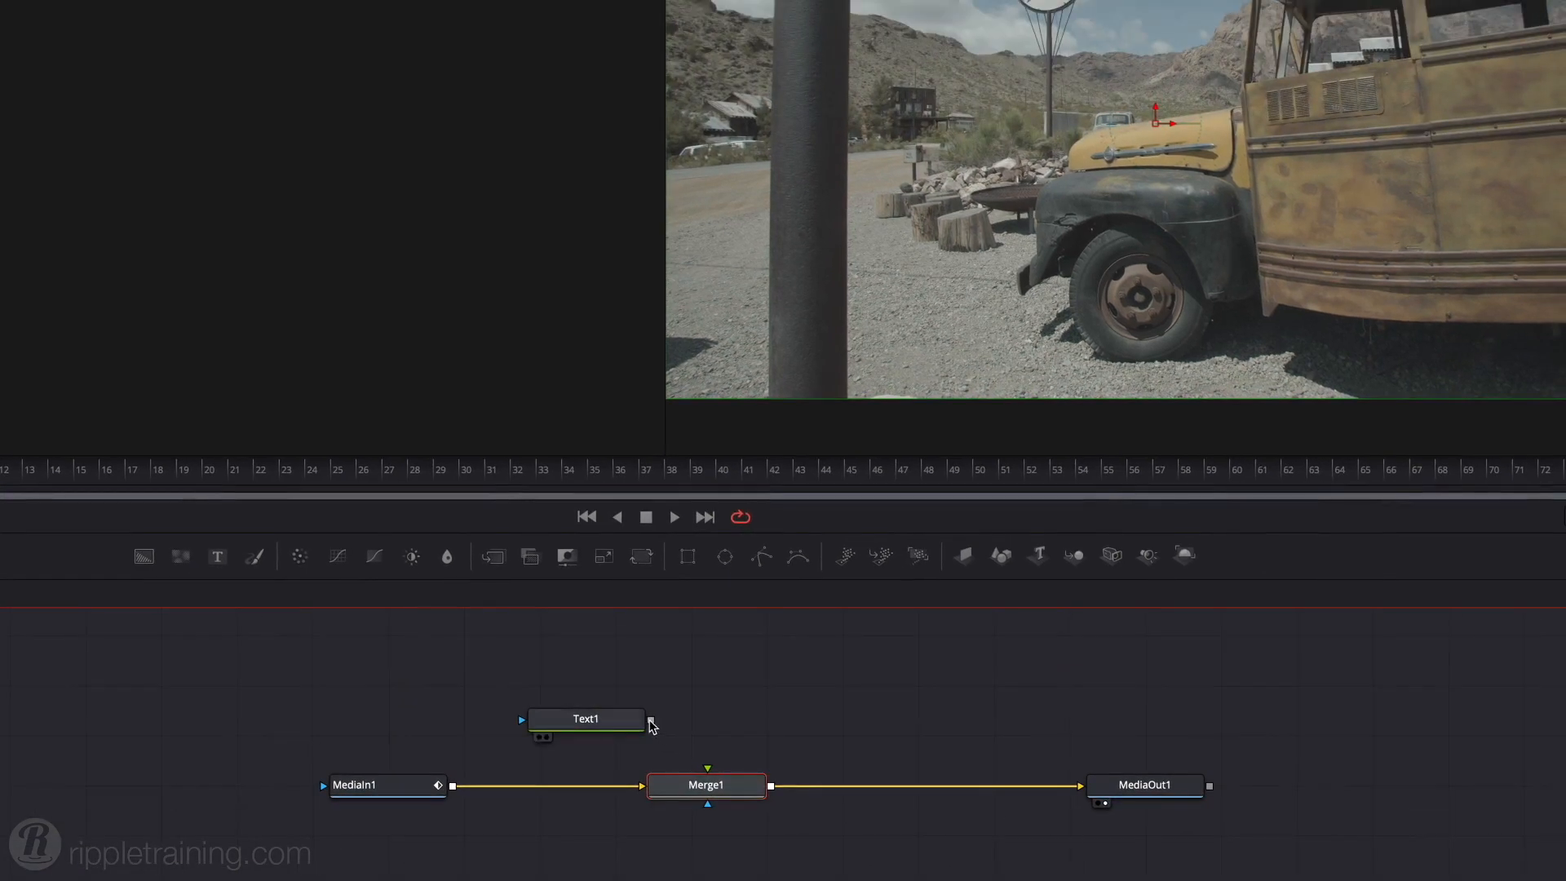
left_click_drag(651, 721, 708, 771)
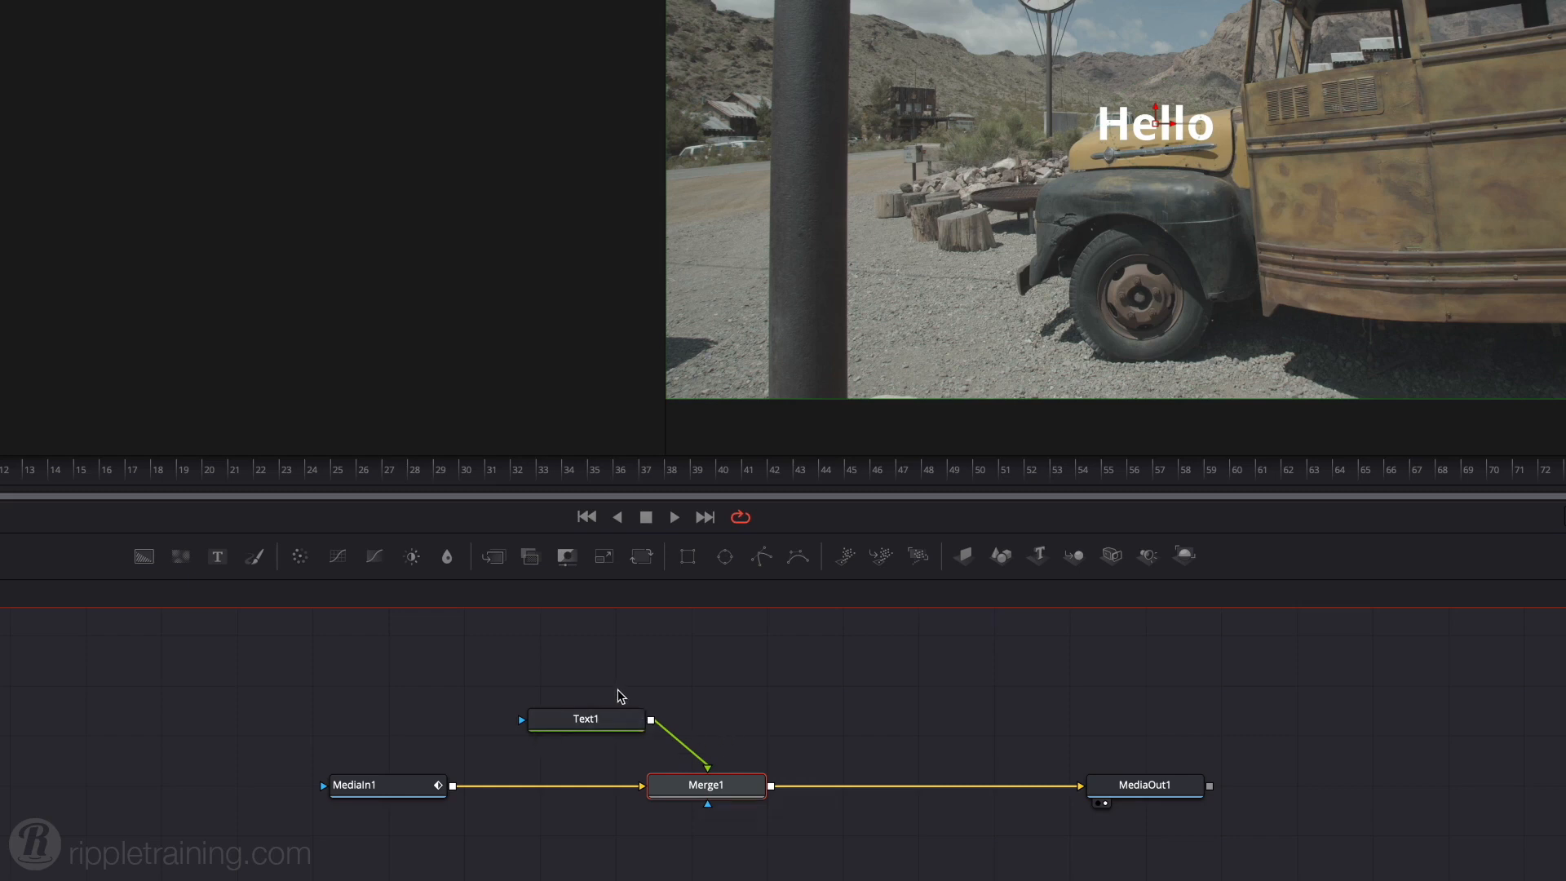
Delete the Text1 and Merge1 nodes from the composition.
left_click_drag(617, 693, 697, 808)
key("Delete")
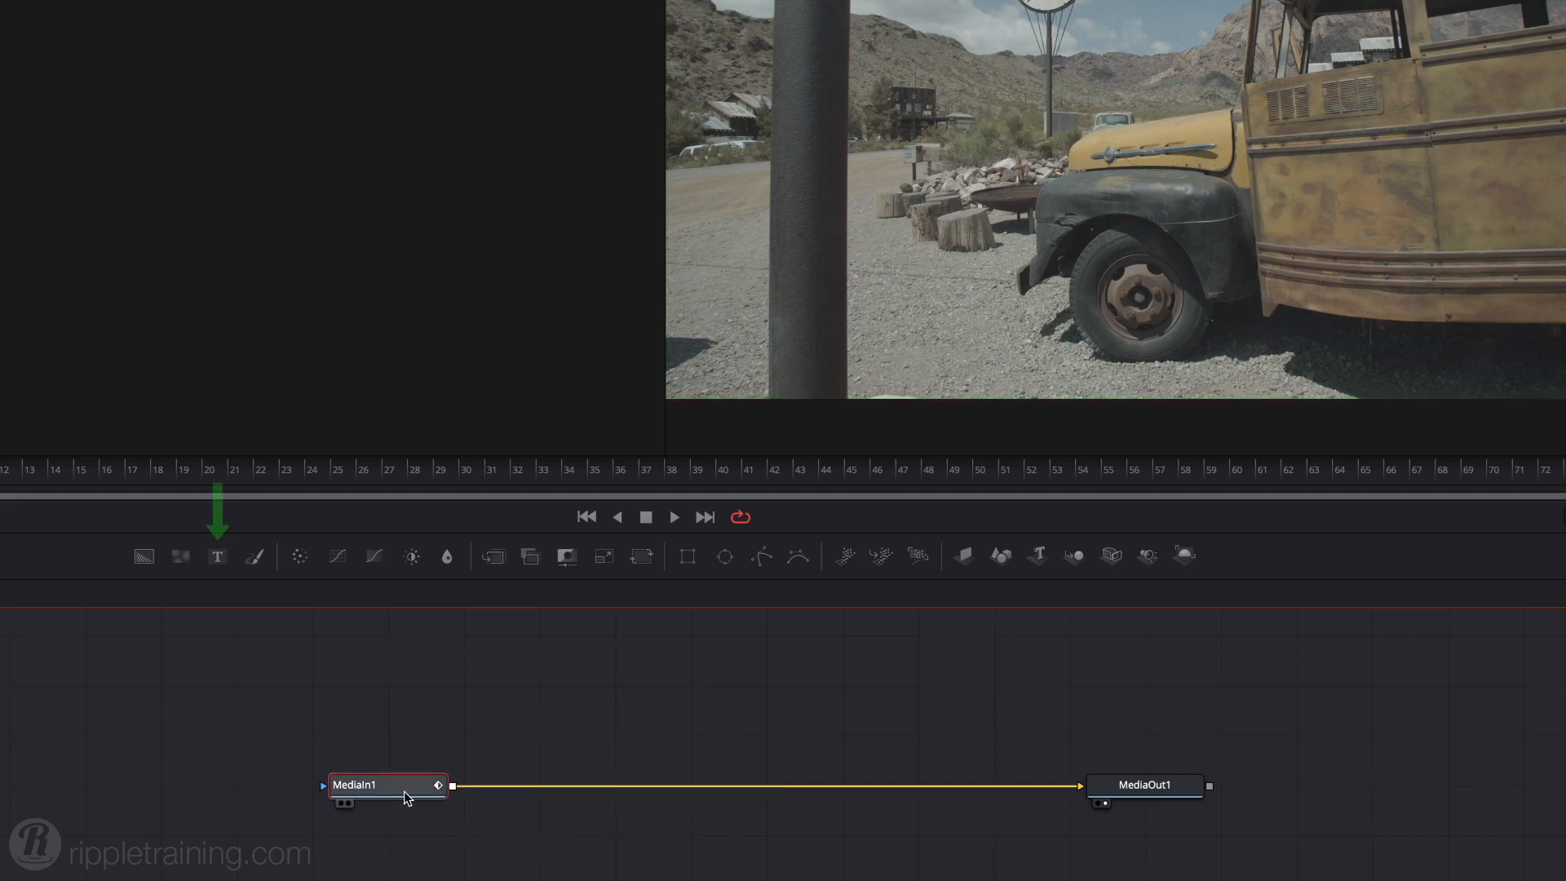
Add a Text+ node automatically merged over MediaIn1, align Merge1 with the main node line and place Text1 above it.
left_click(217, 557)
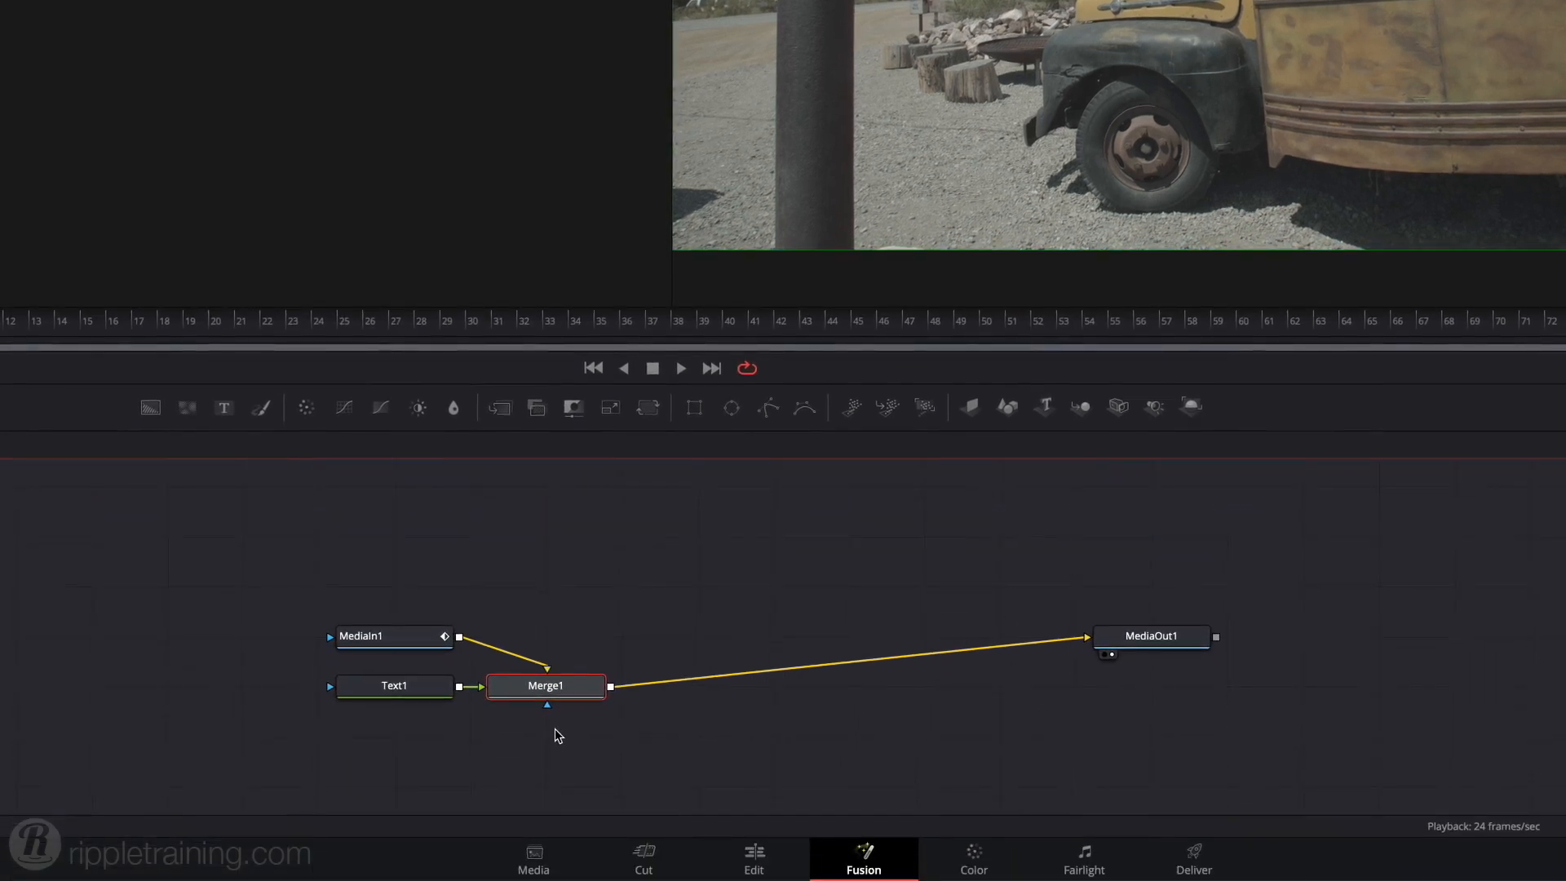
left_click_drag(557, 695, 458, 573)
left_click_drag(555, 720, 642, 647)
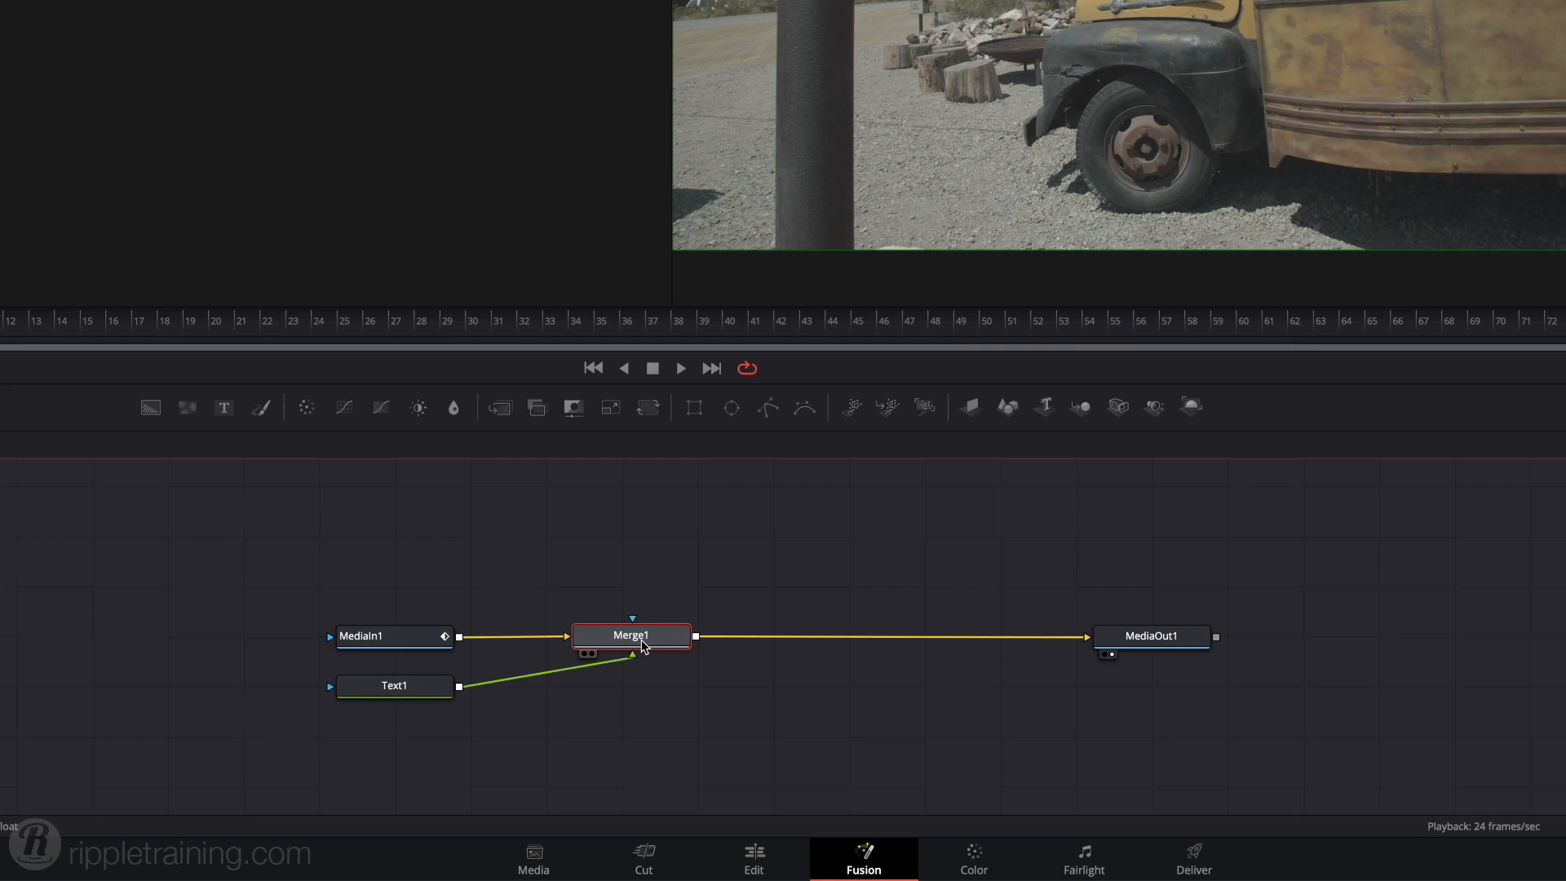
left_click_drag(403, 689, 581, 559)
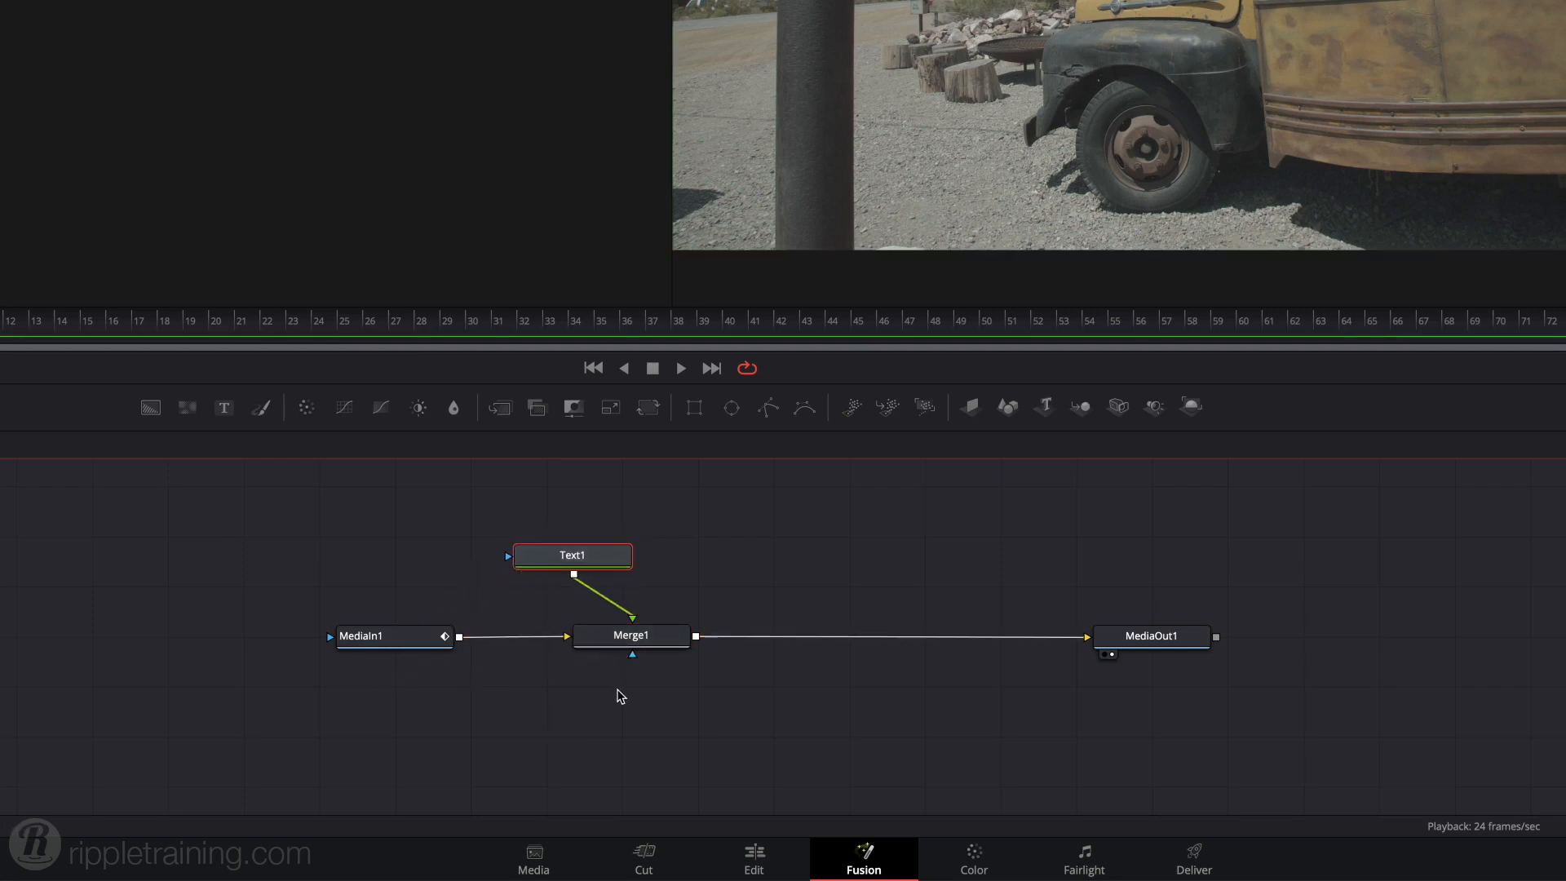
Rename the MediaIn1 node to "Background".
left_click(428, 645)
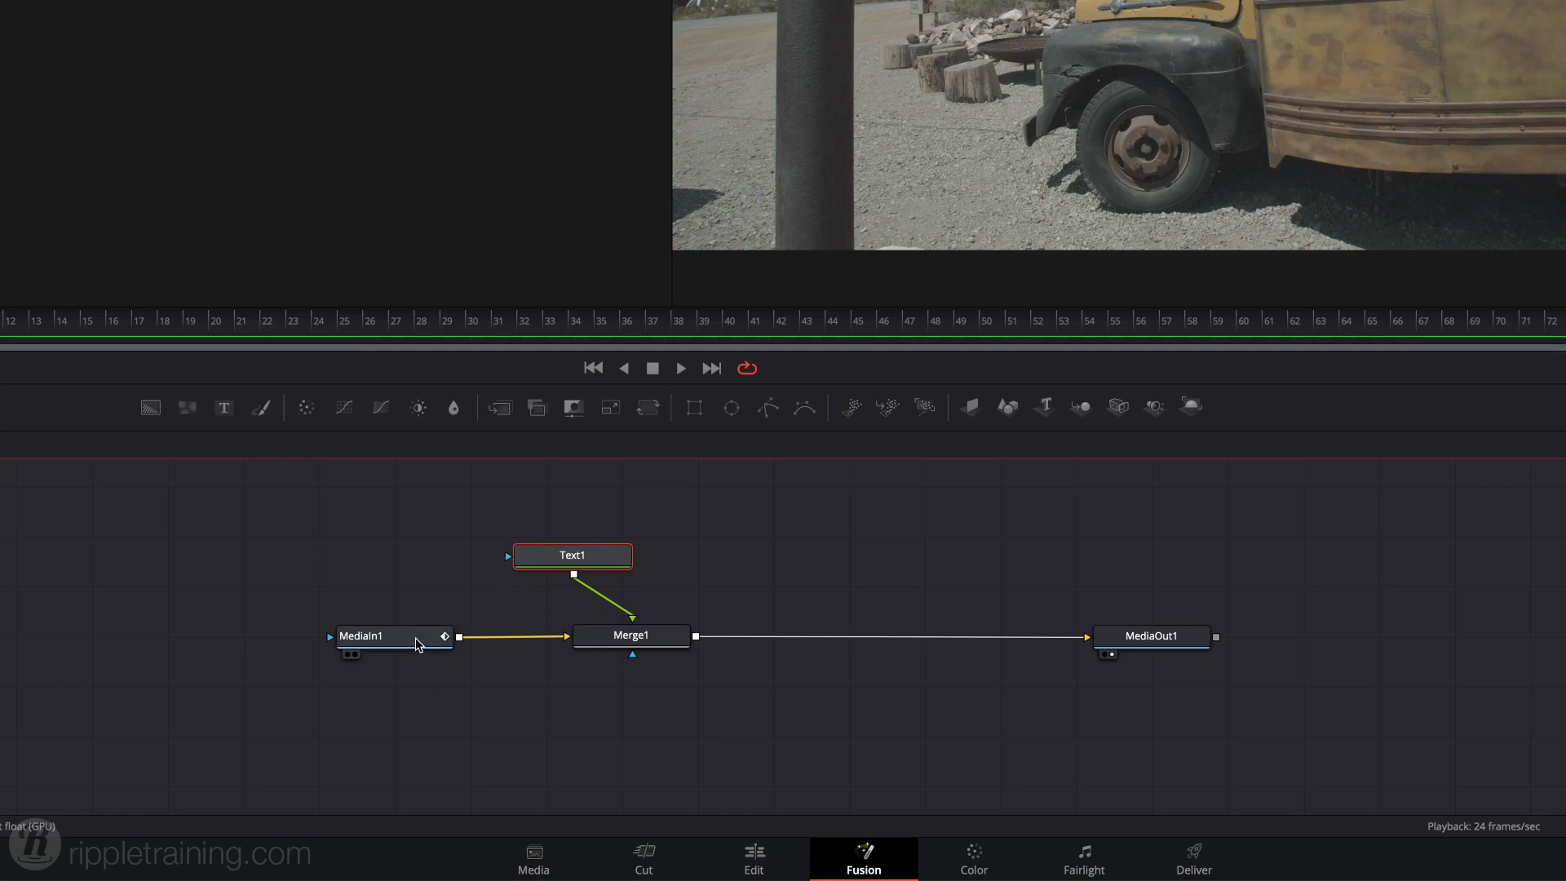
key("F2")
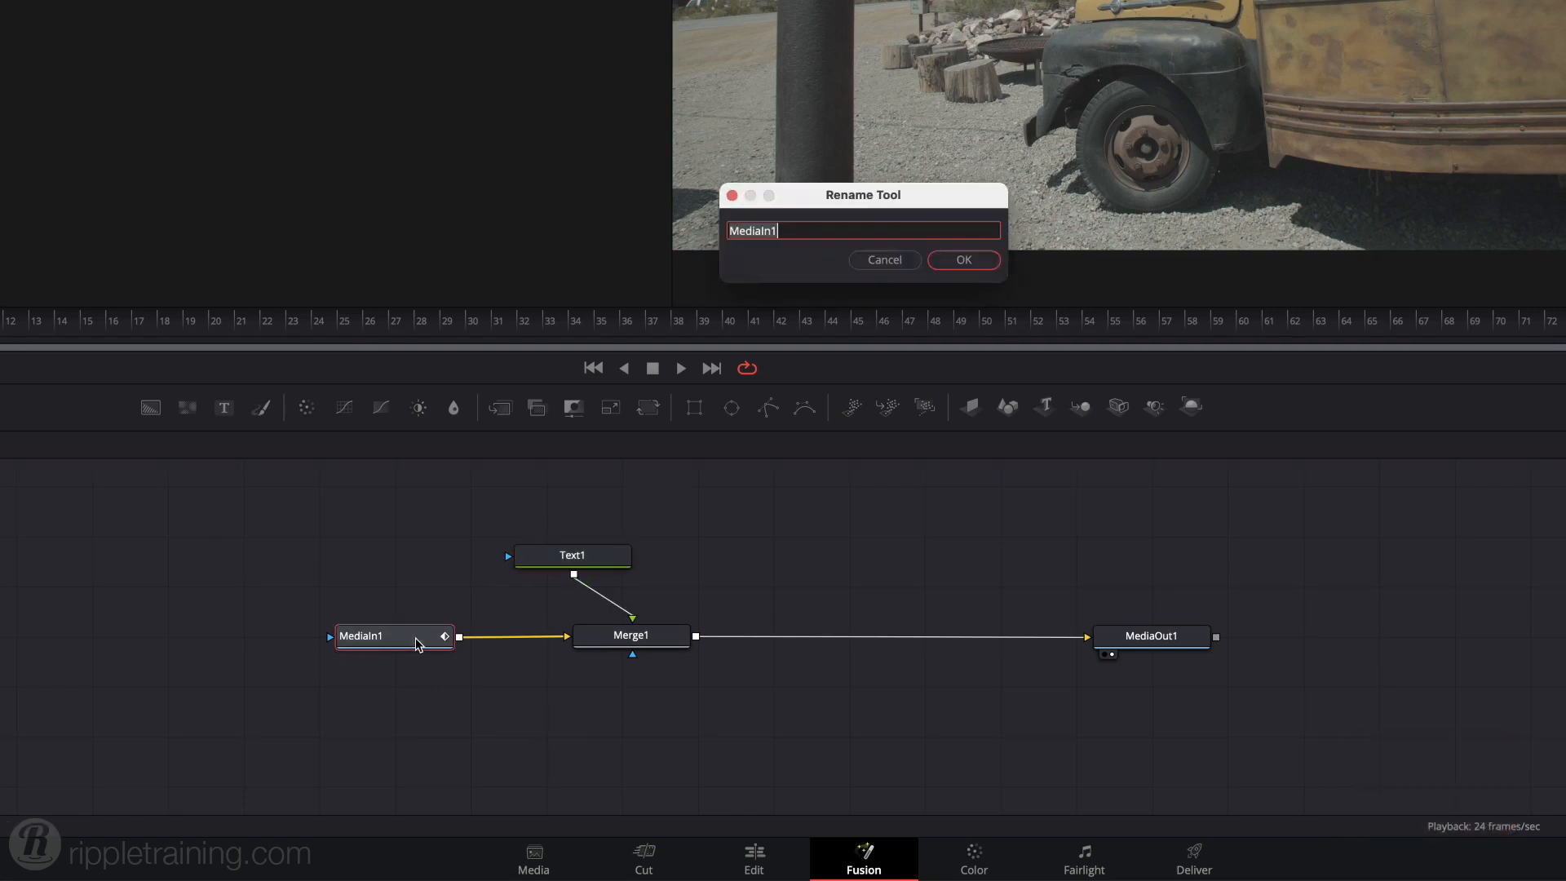
type("Background")
key("Return")
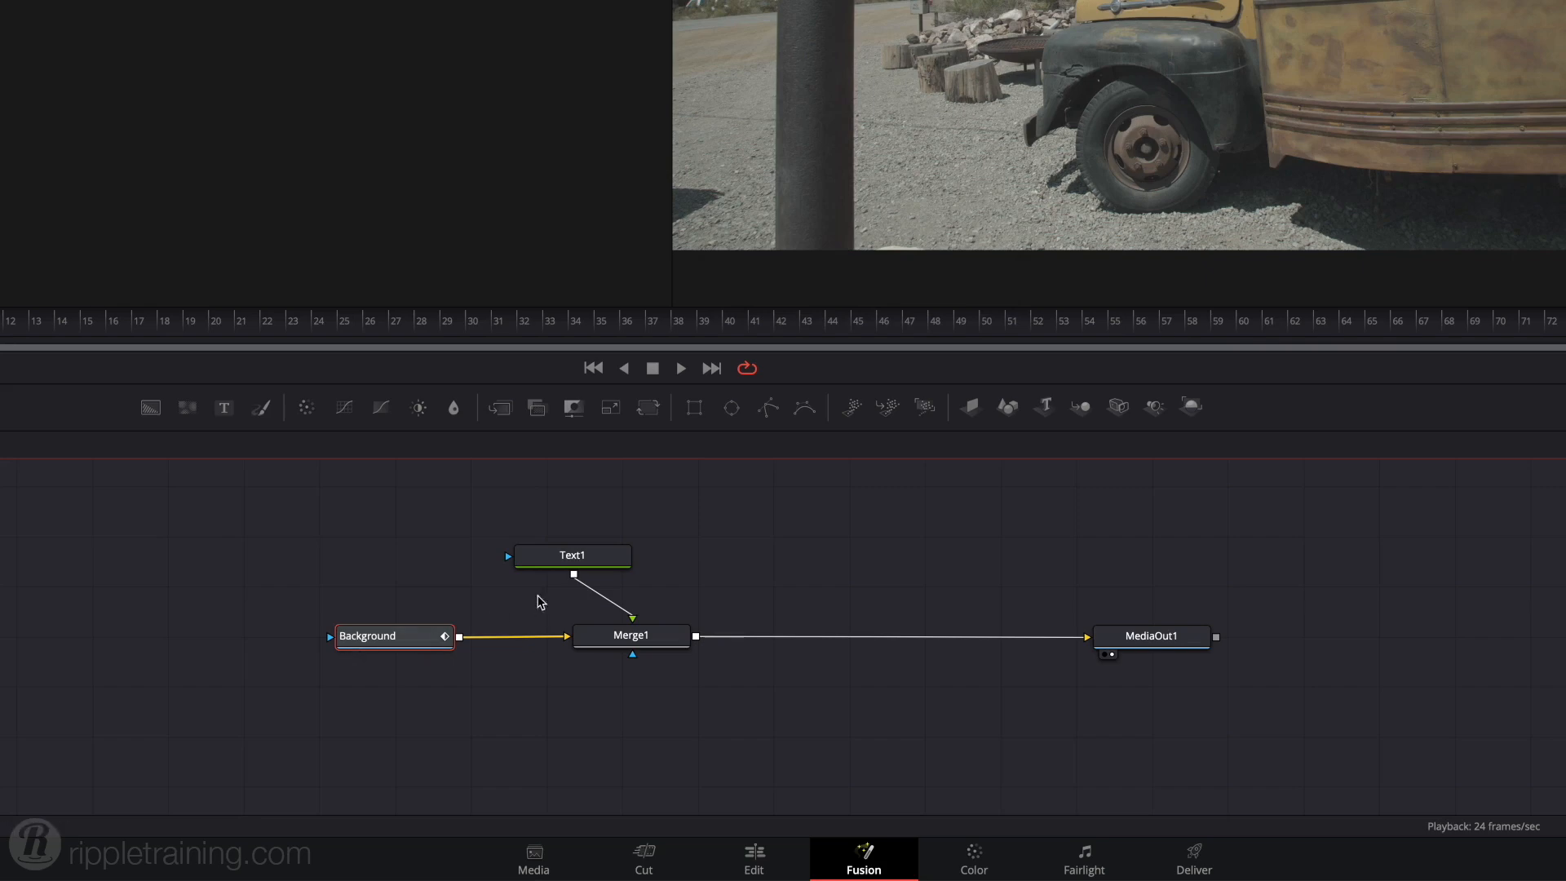
Show the Text1 node in the first viewer and set its text to "Nelson 2021".
left_click(573, 558)
key("1")
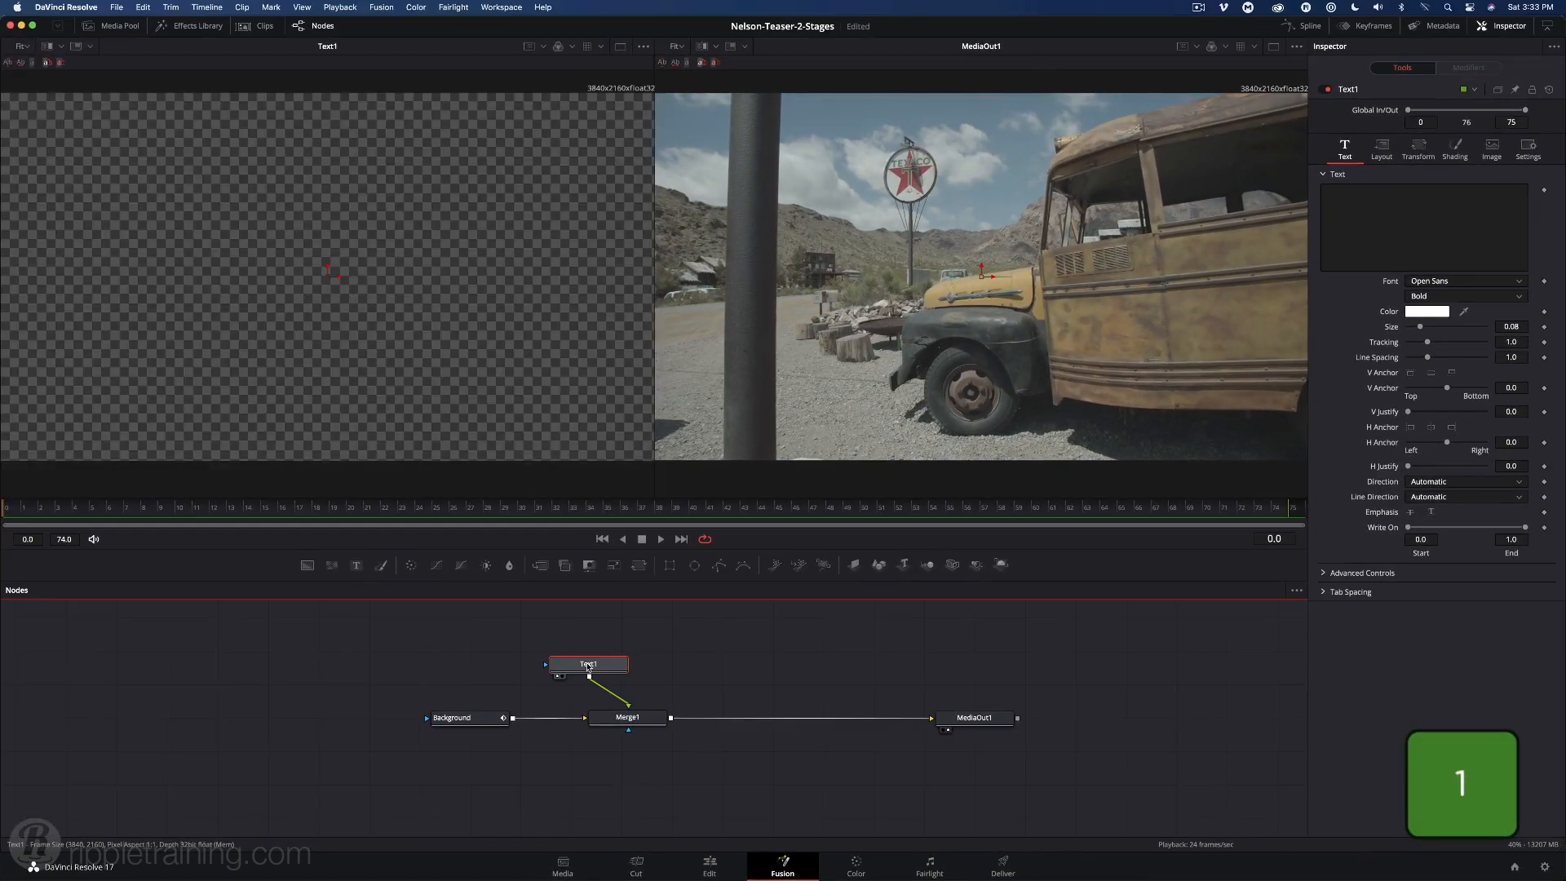
left_click(1336, 216)
type("Nelson 20")
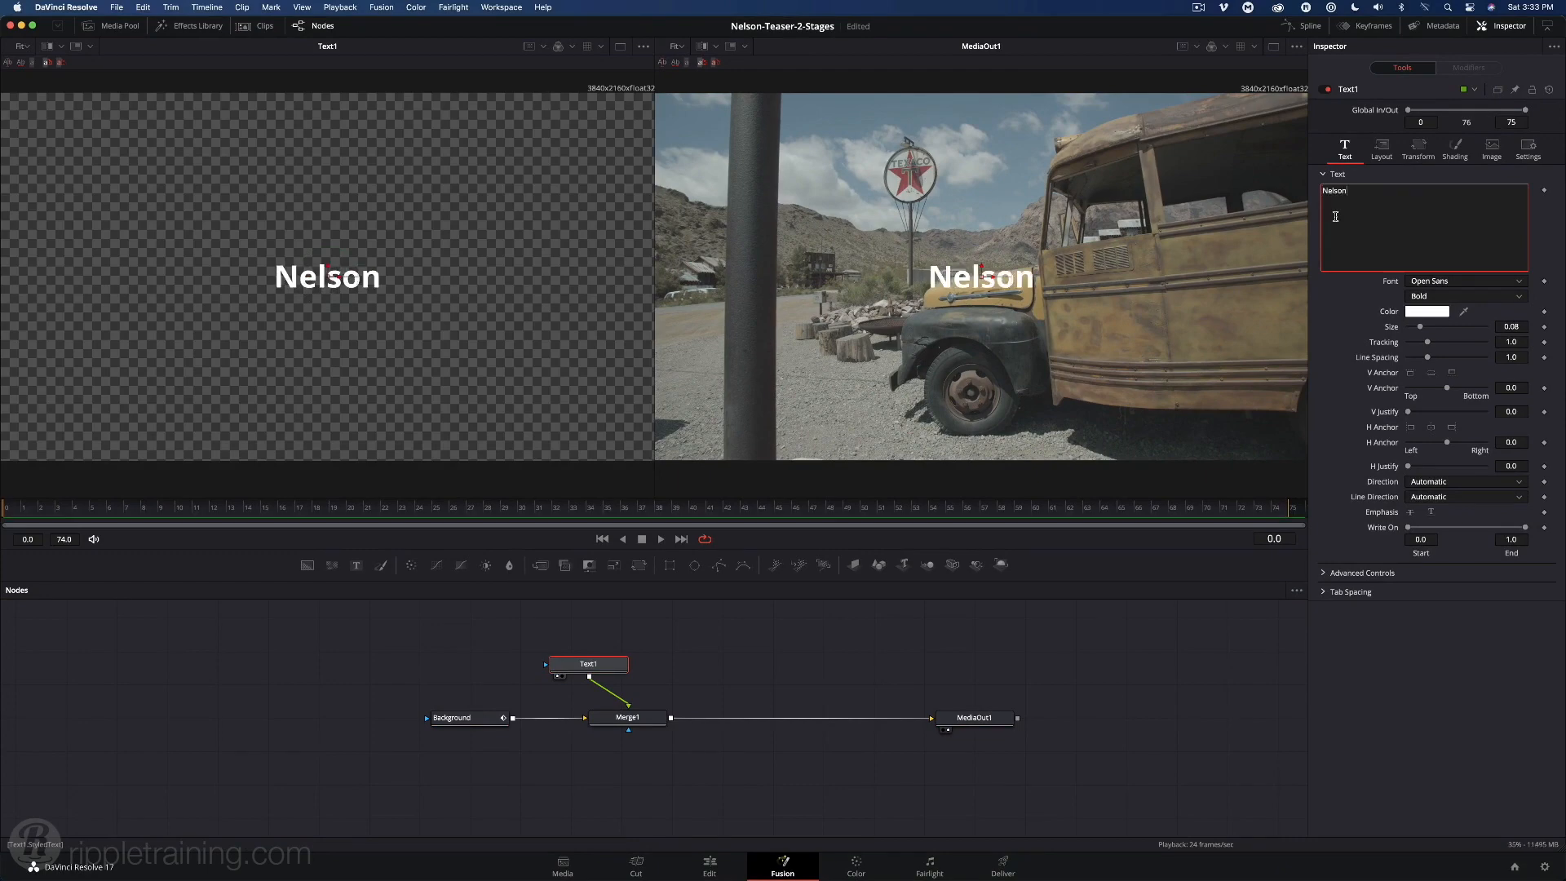
type("21")
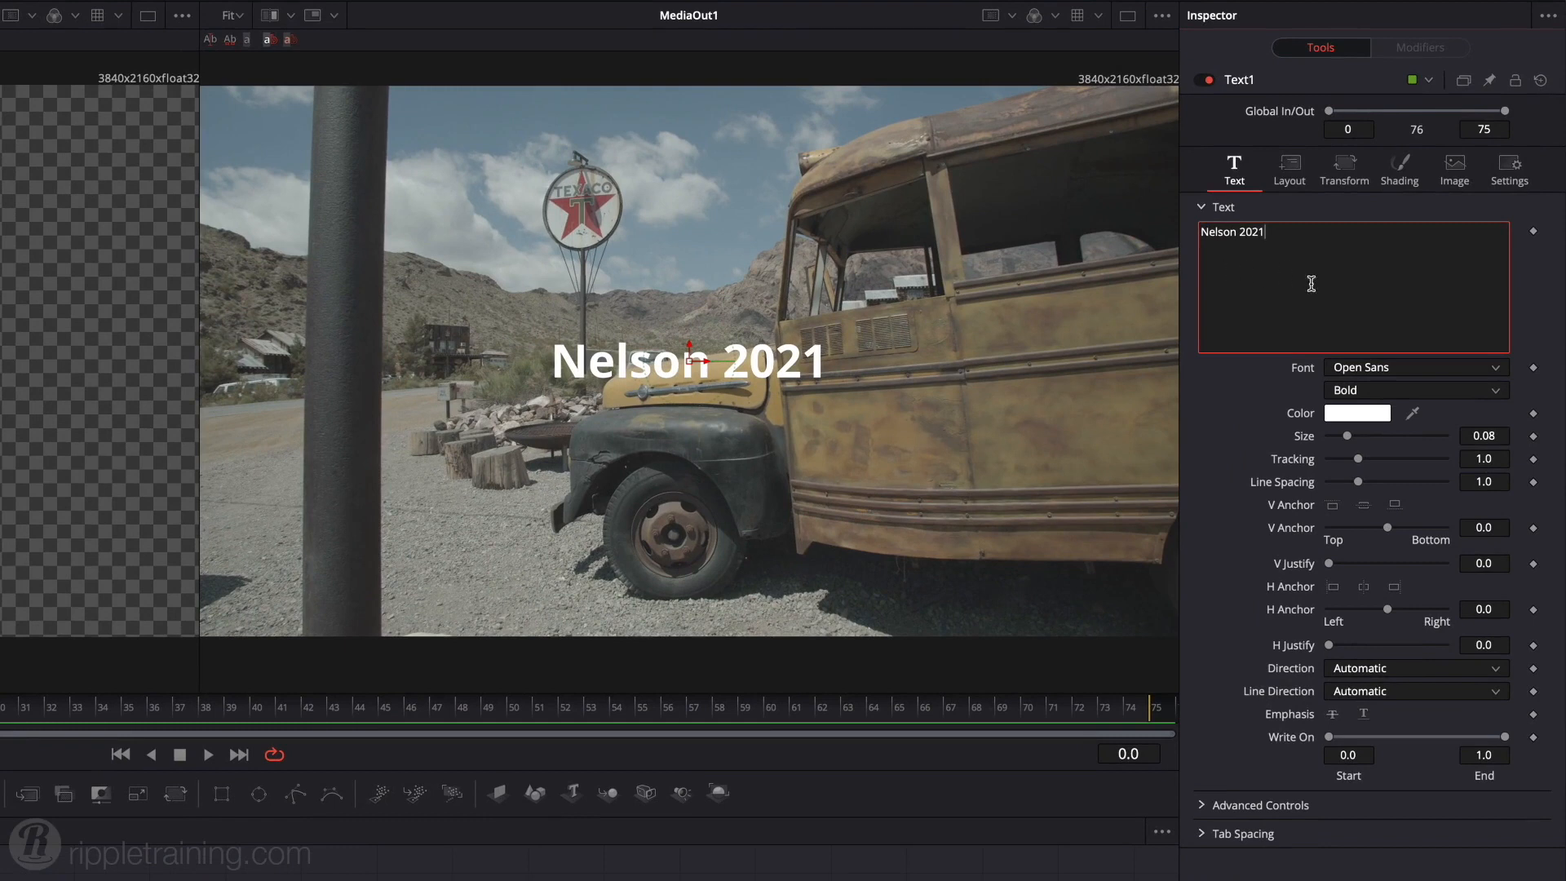
Change the font of the "Nelson 2021" title to a bold geometric sans-serif.
left_click(1408, 346)
scroll(1407, 424, "up", 15)
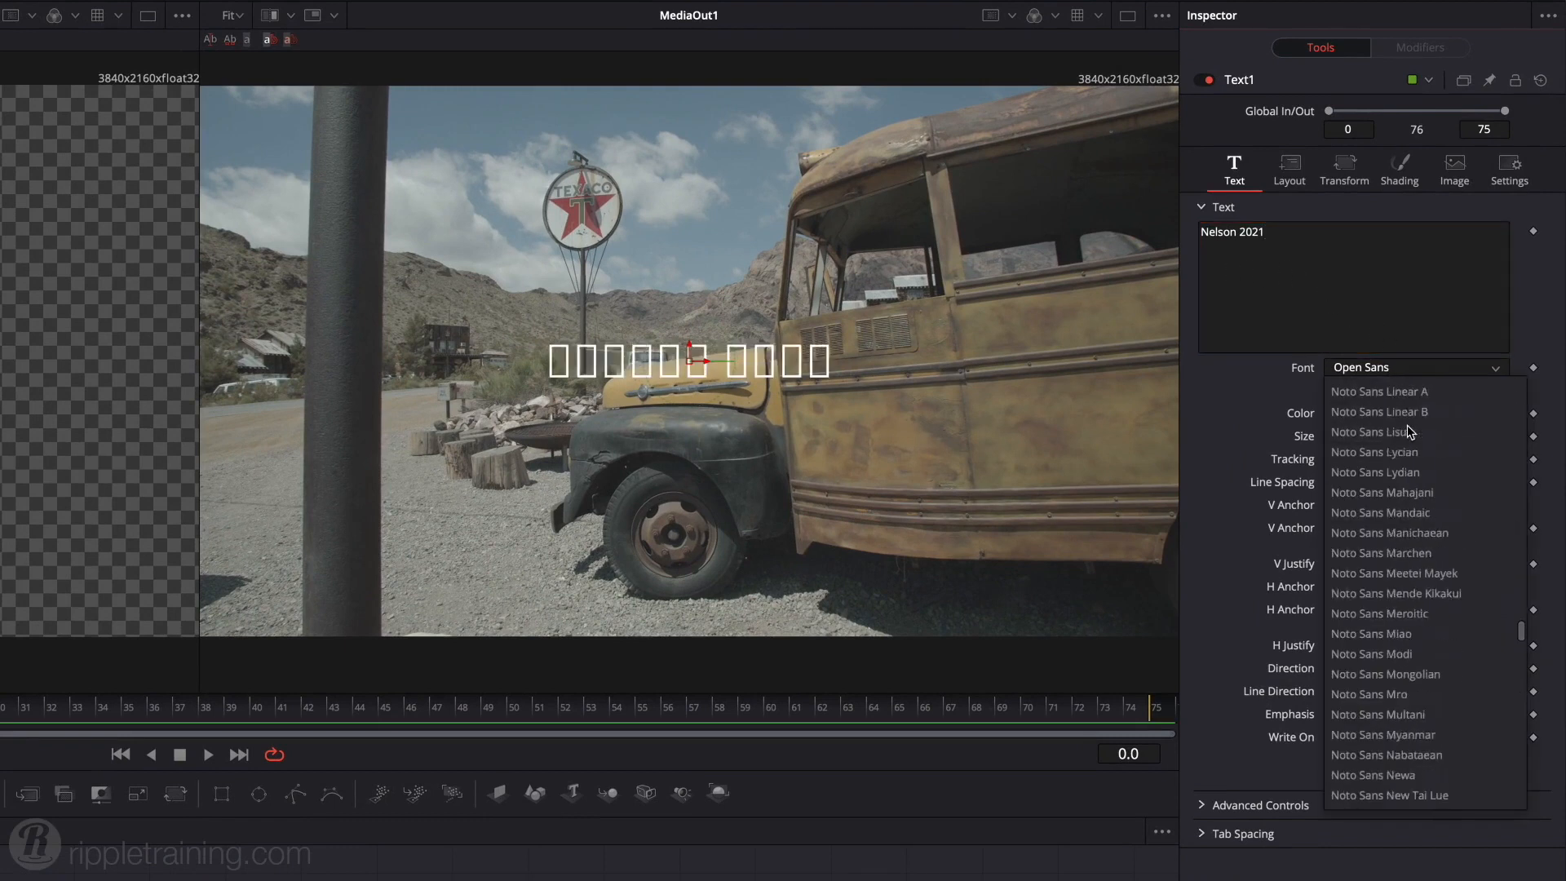
scroll(1407, 431, "up", 15)
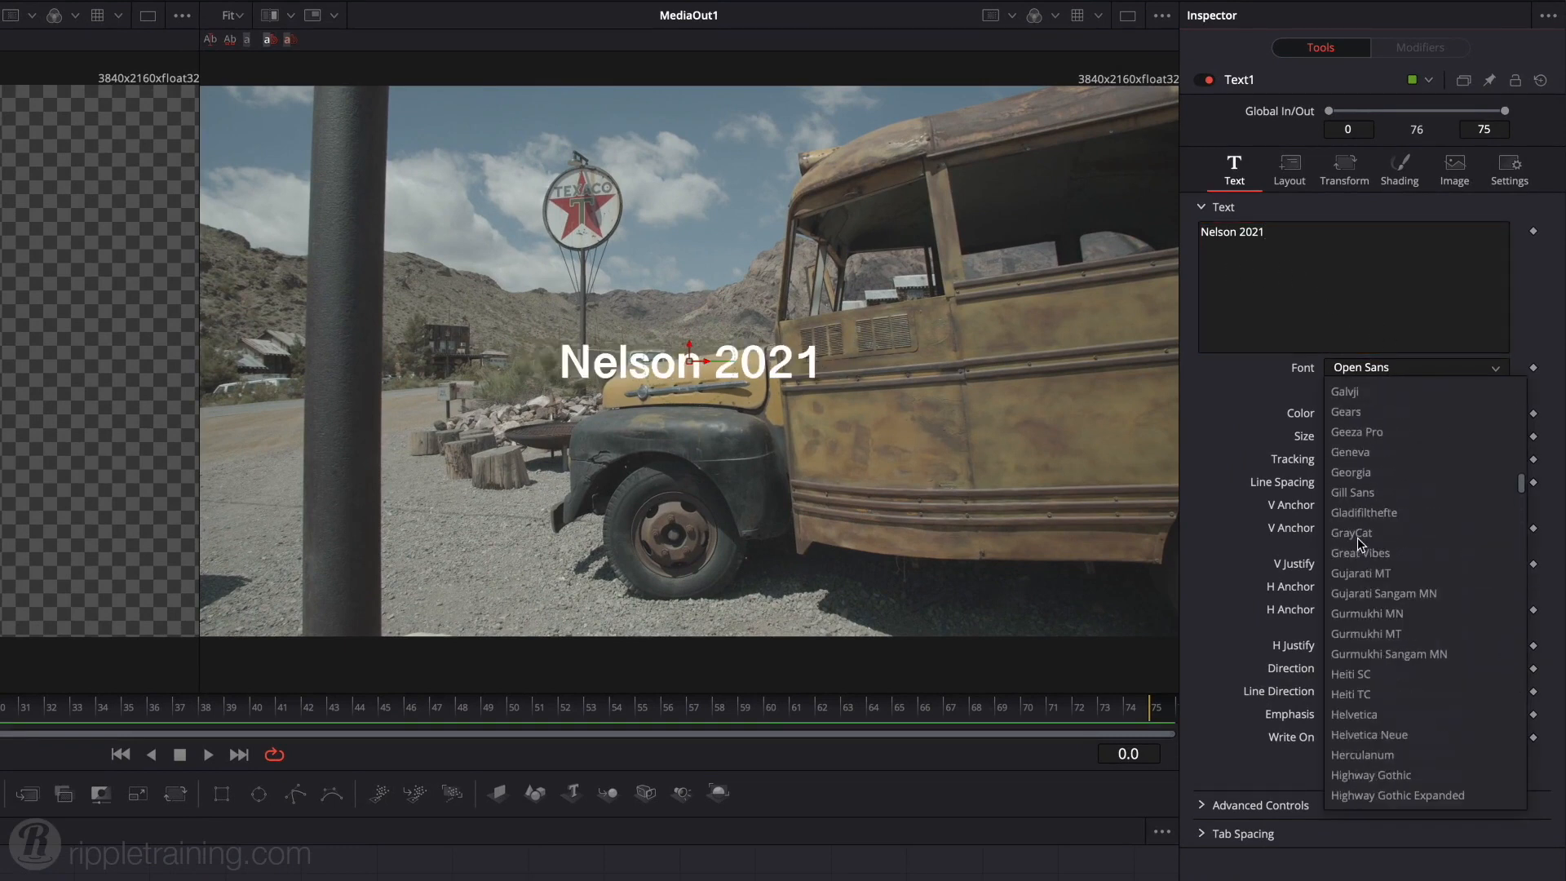
left_click(1350, 533)
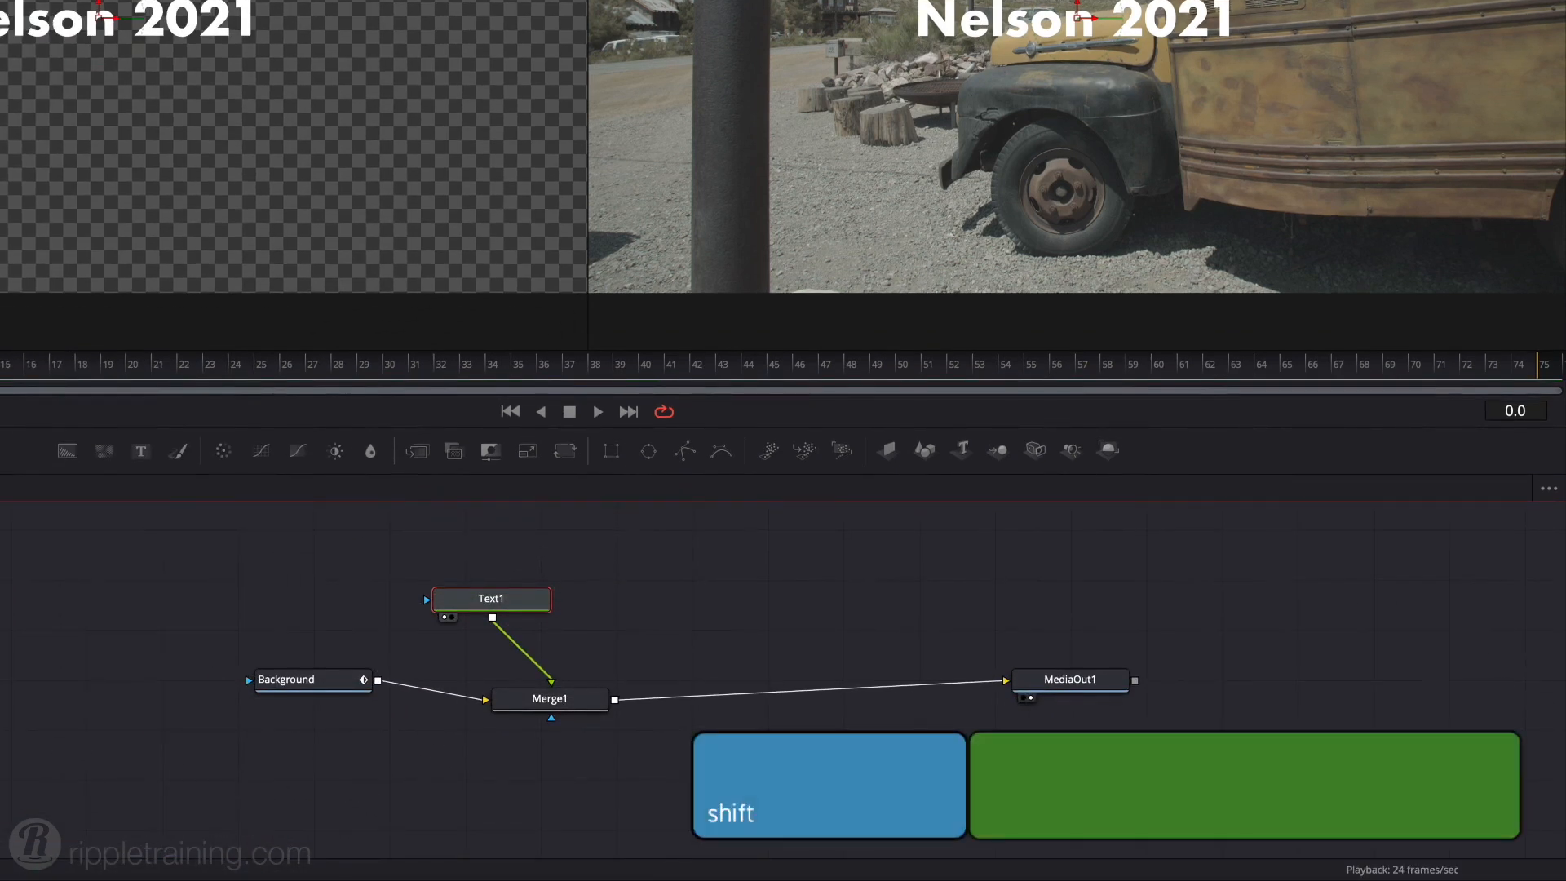
Search the tool list for "drop" and add a Drop Shadow node between Text1 and Merge1.
key("shift+space")
type("dr")
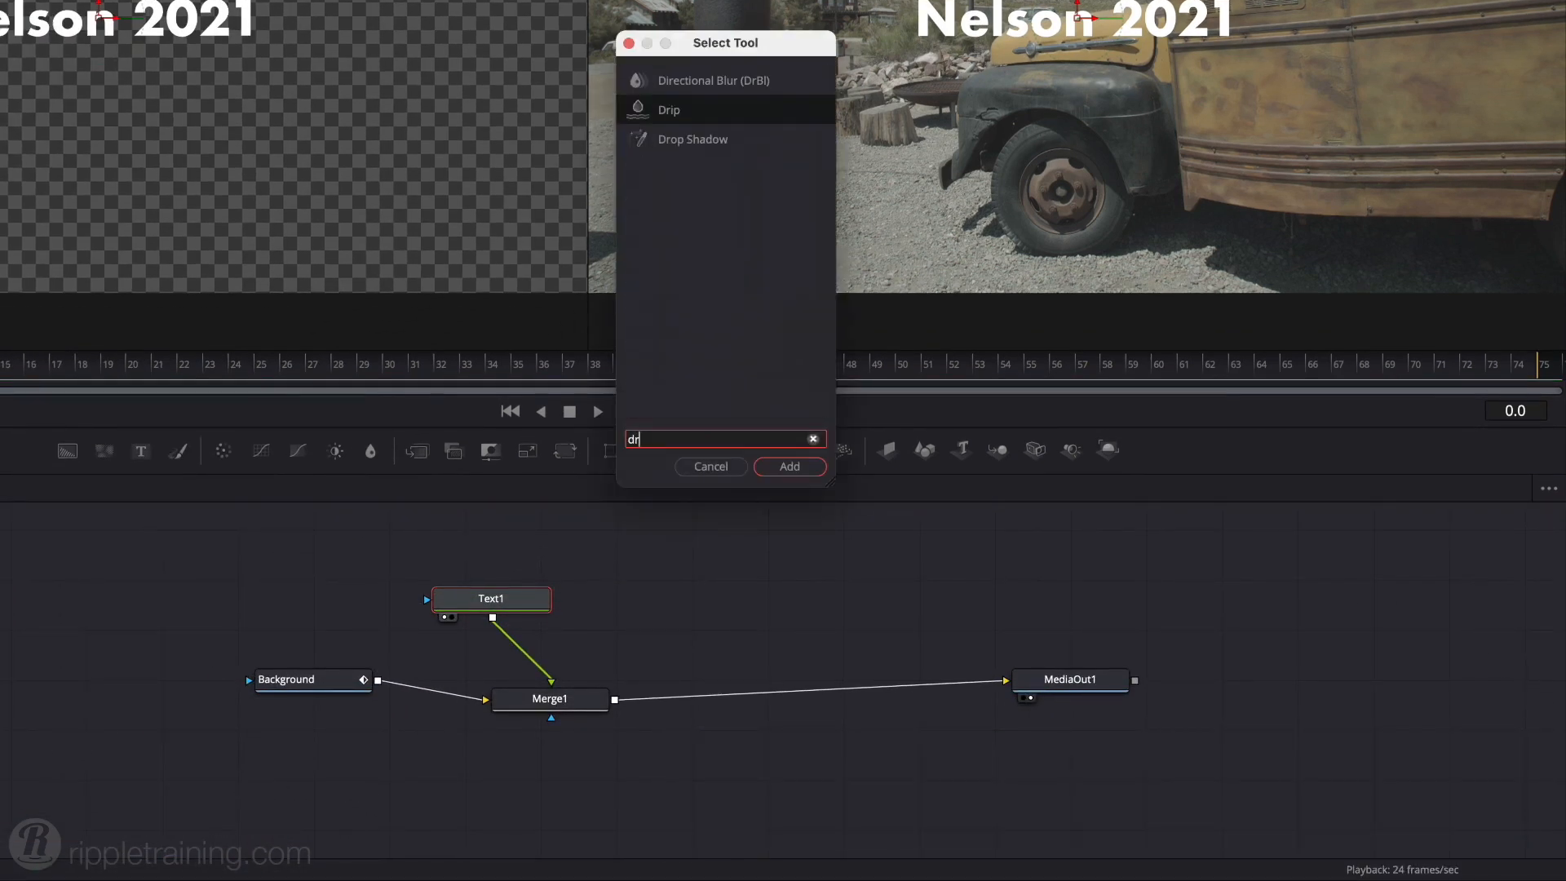
type("op")
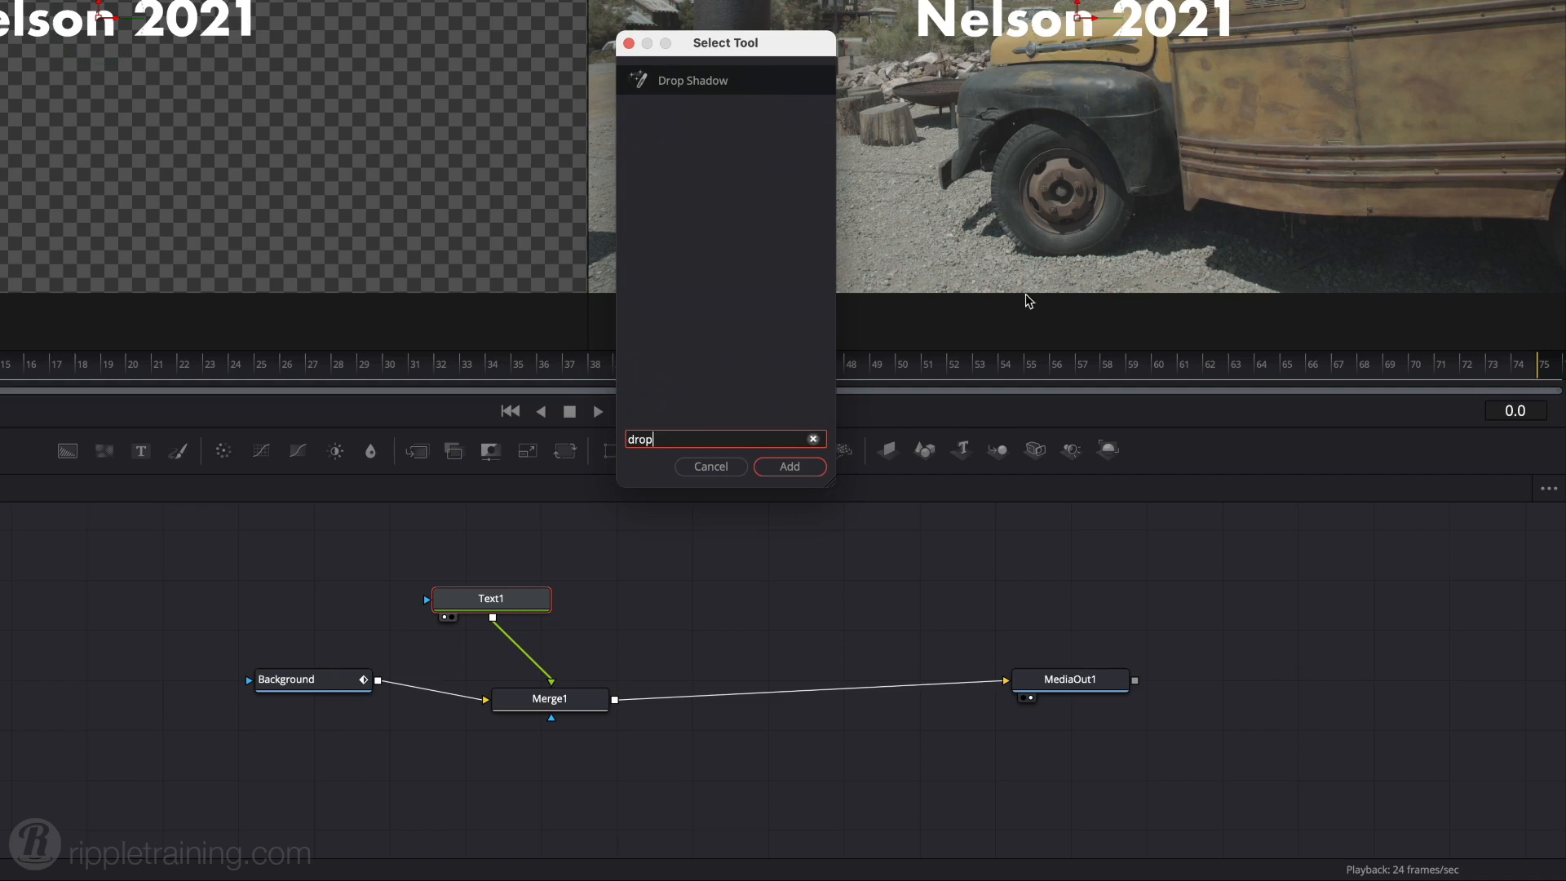
left_click(795, 466)
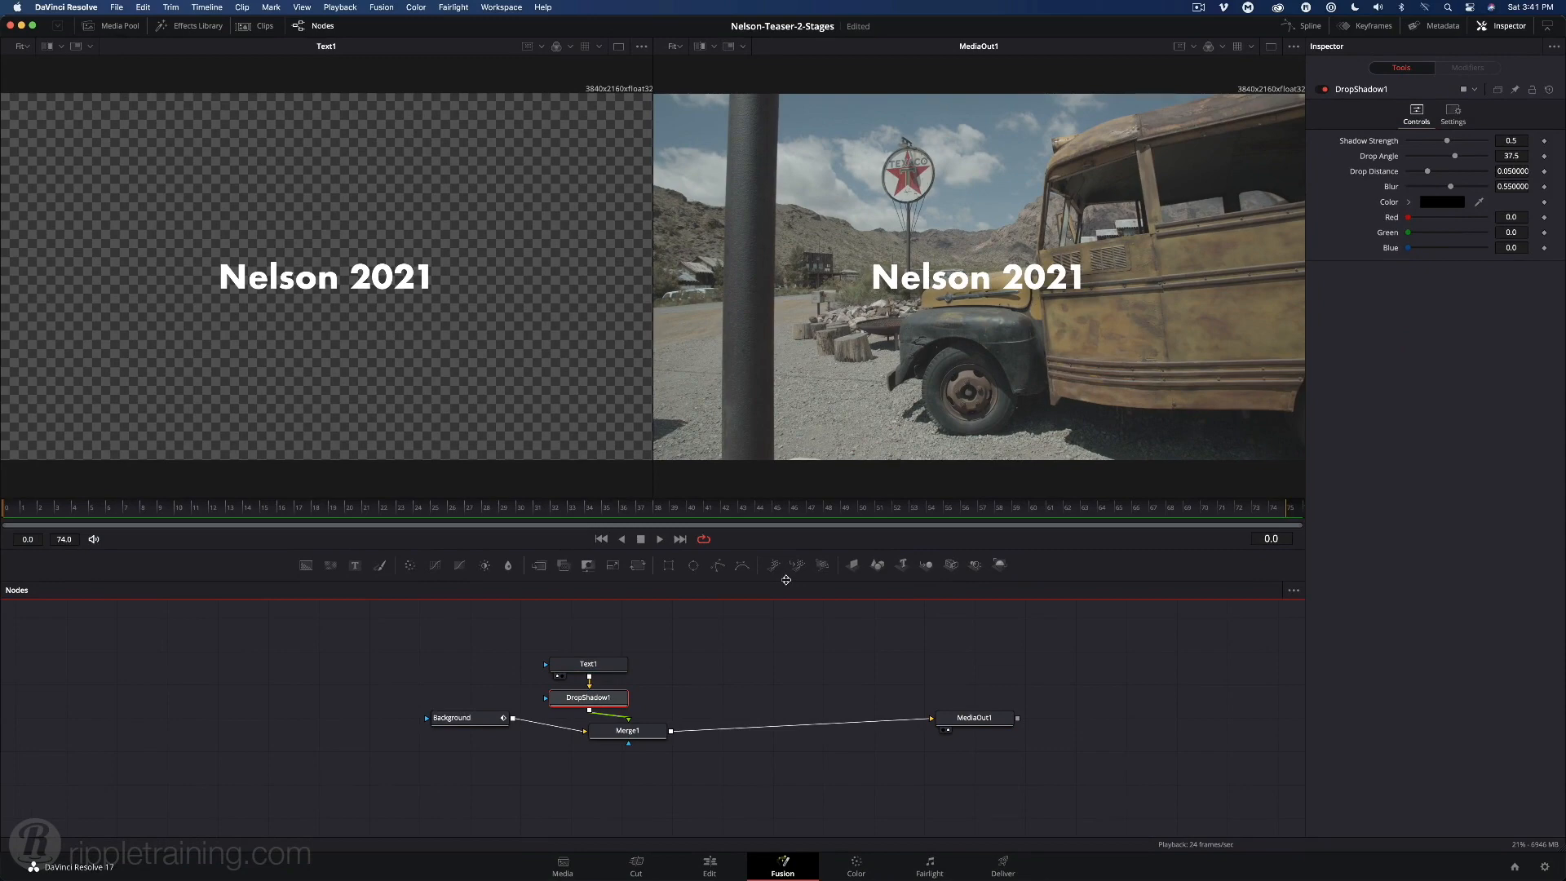
Show the DropShadow1 node in the first viewer and set its Shadow Strength to 1.0.
key("1")
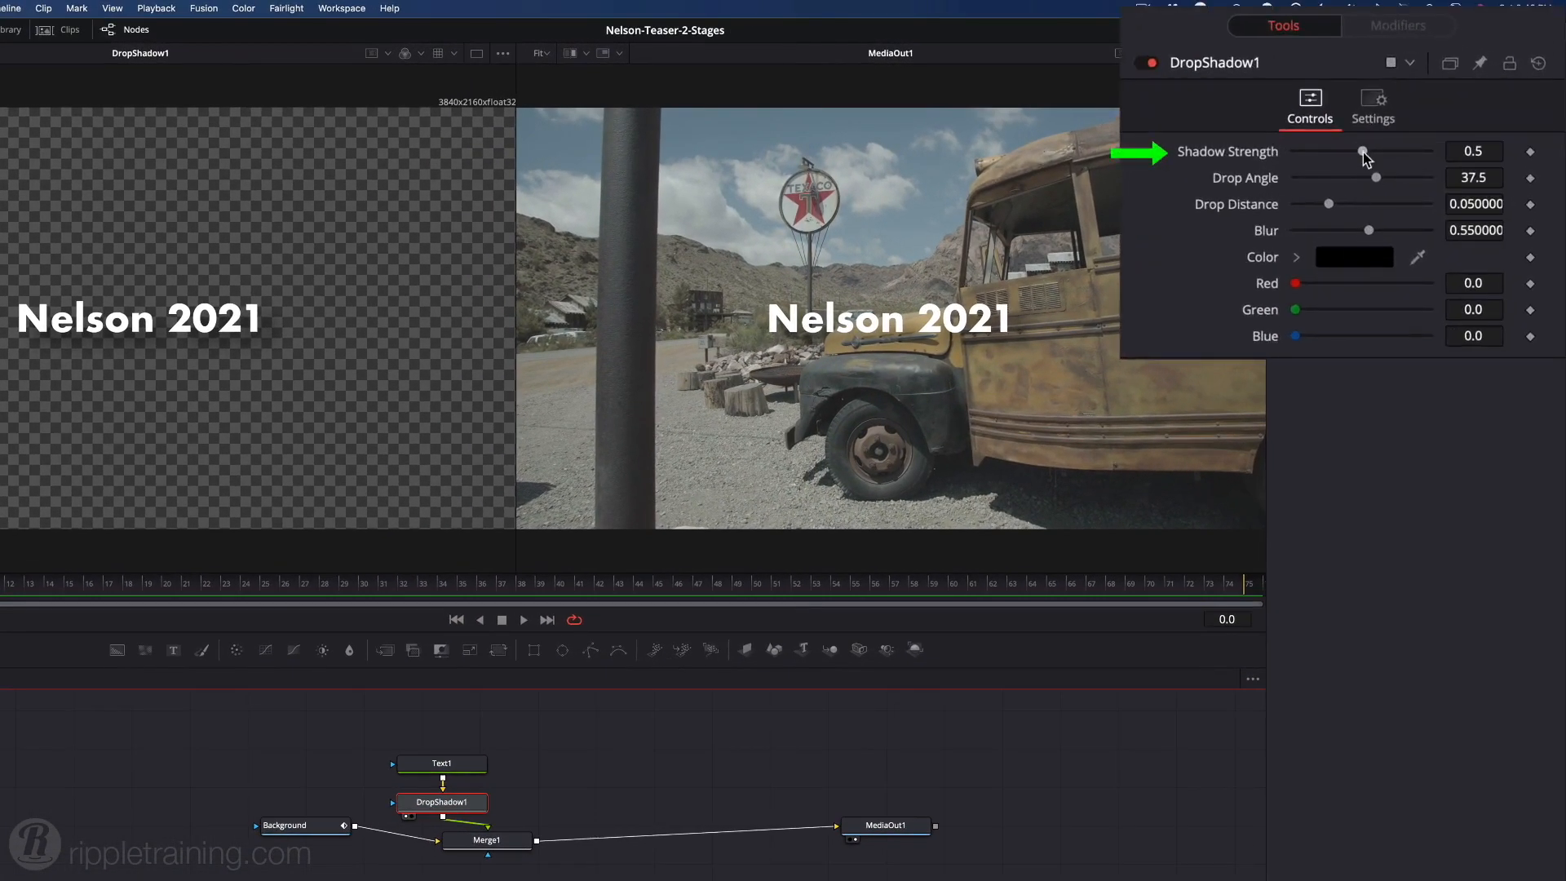
left_click_drag(1363, 151, 1435, 155)
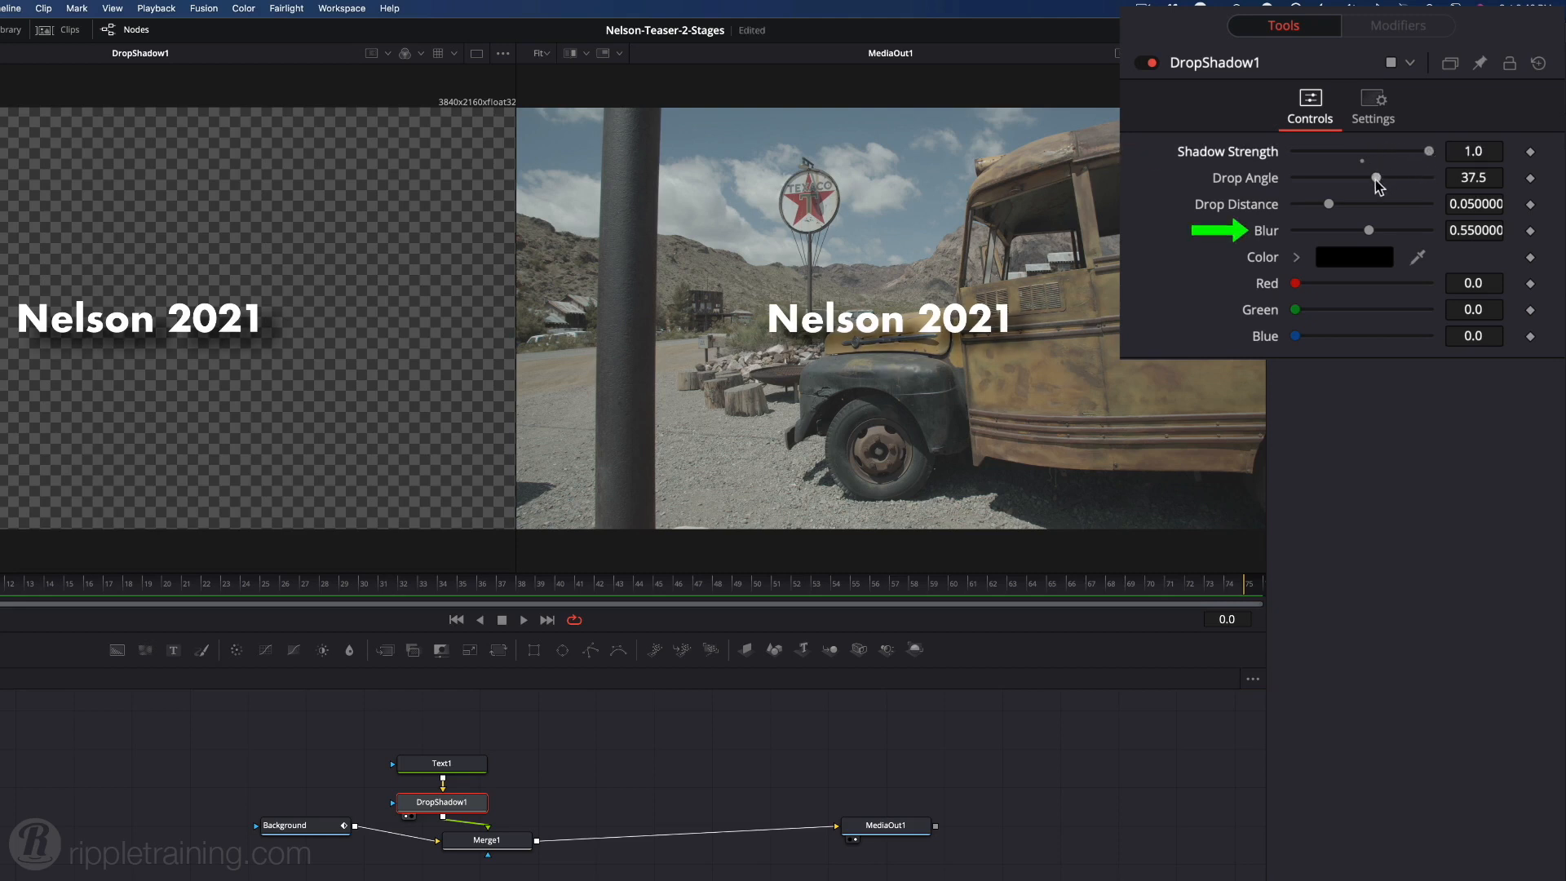
Set the drop shadow's Blur to 0.25, Drop Angle to 17.0 and Drop Distance to 0.0063.
left_click_drag(1353, 230, 1335, 231)
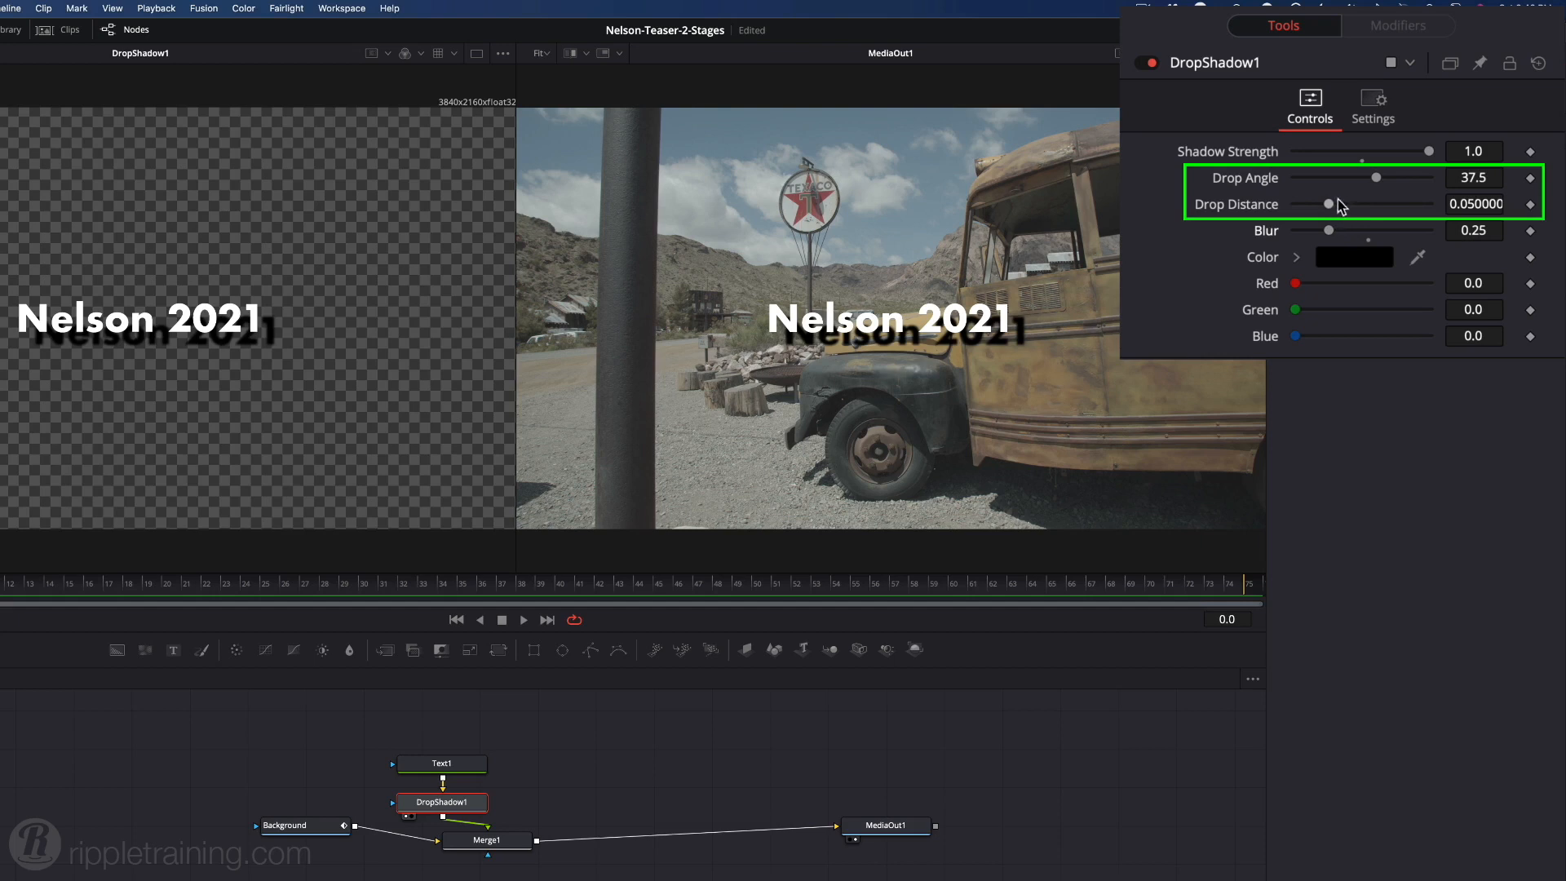
left_click_drag(1379, 177, 1300, 205)
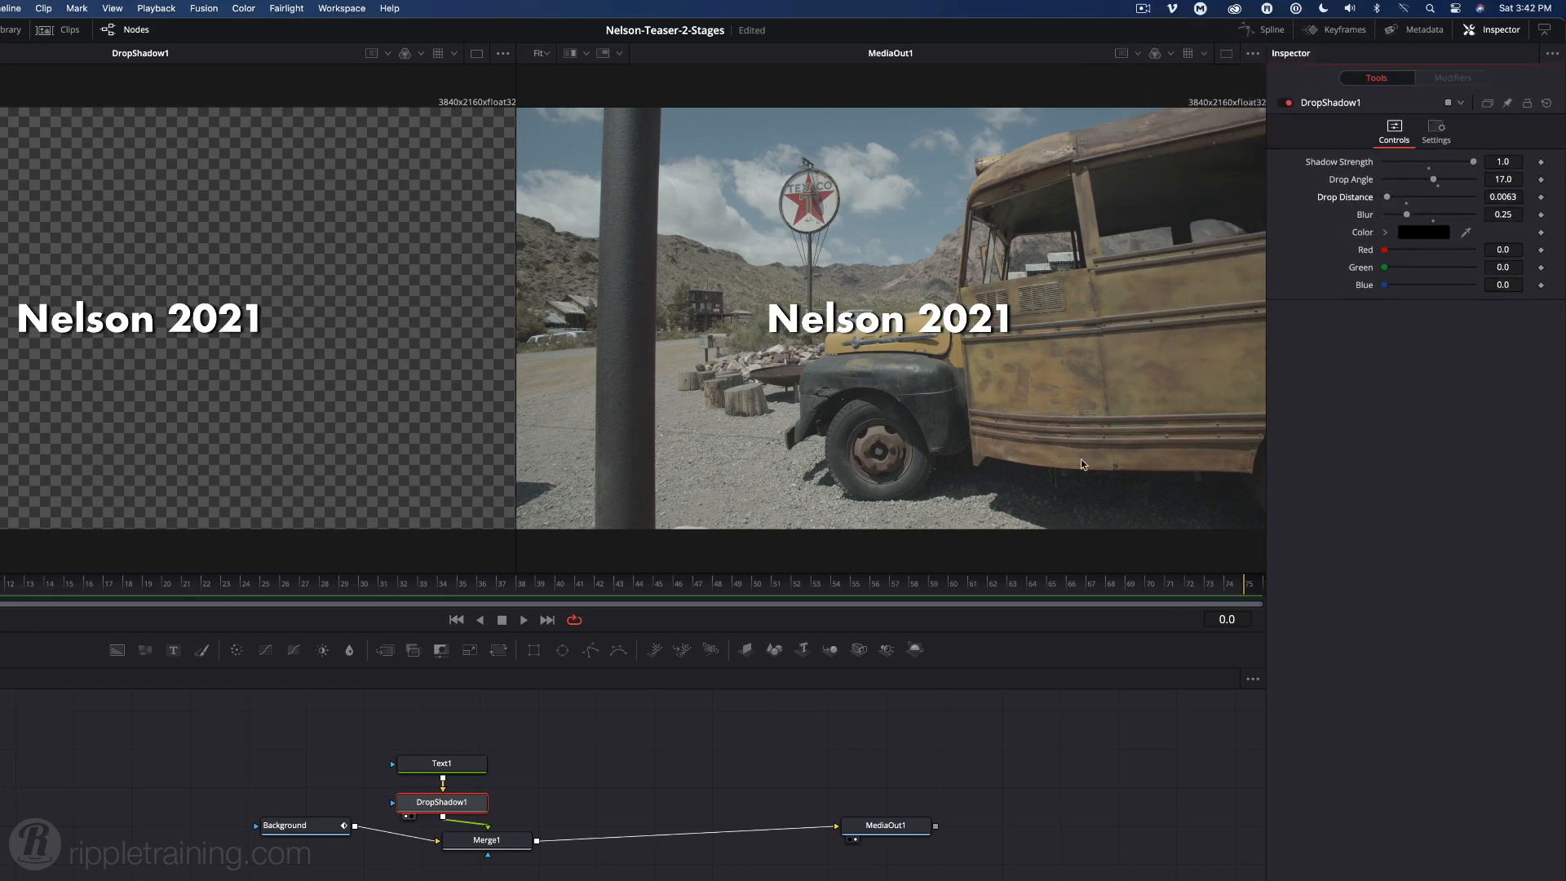
Add a Follower modifier to the Text1 node's styled text.
left_click(443, 774)
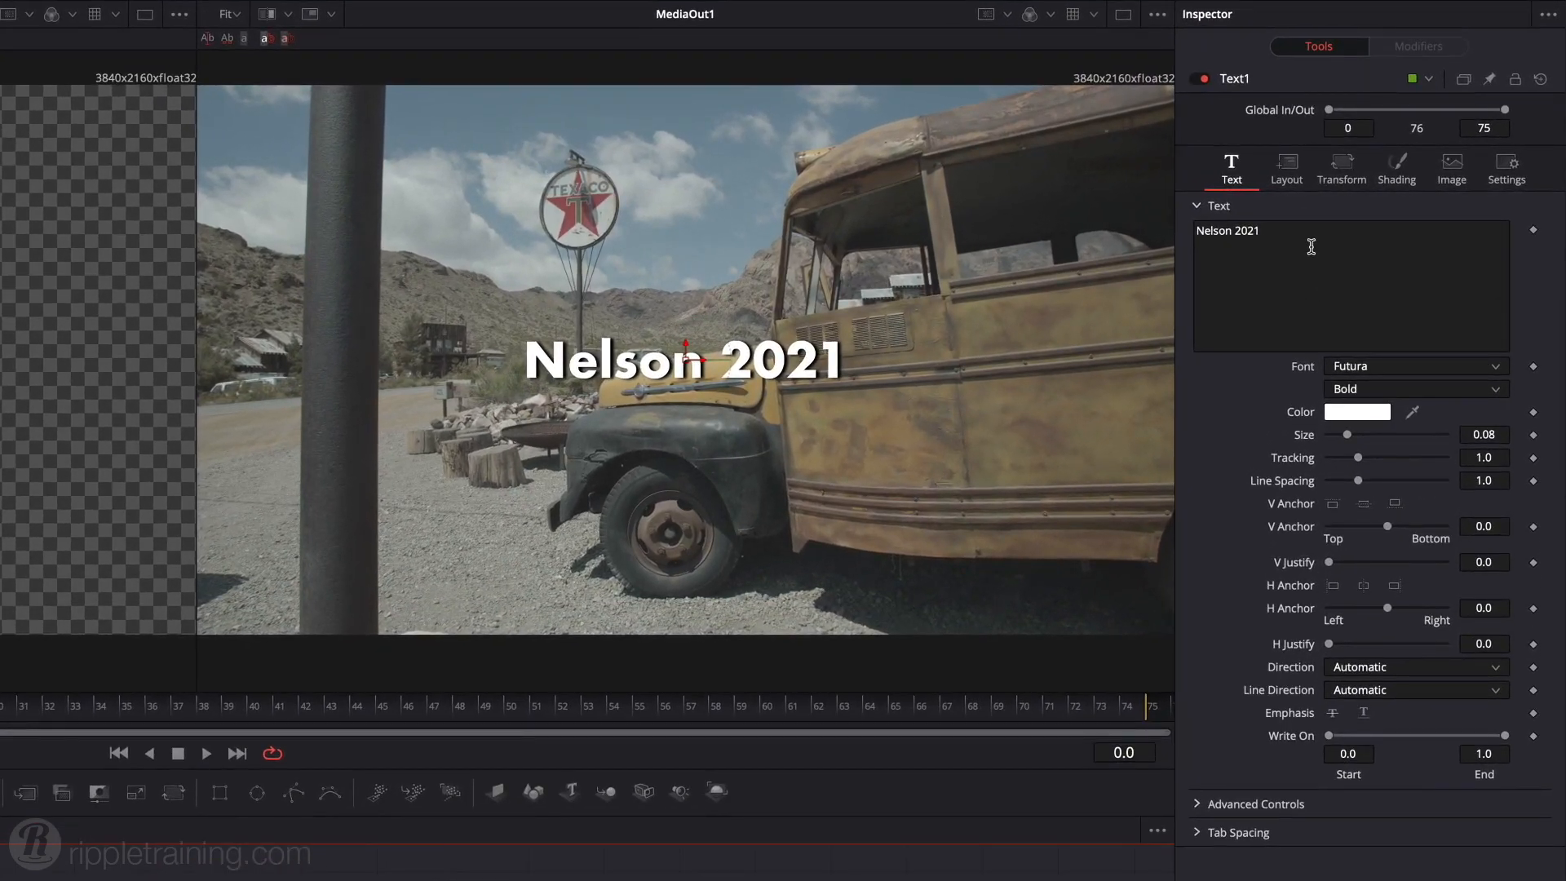
right_click(1311, 245)
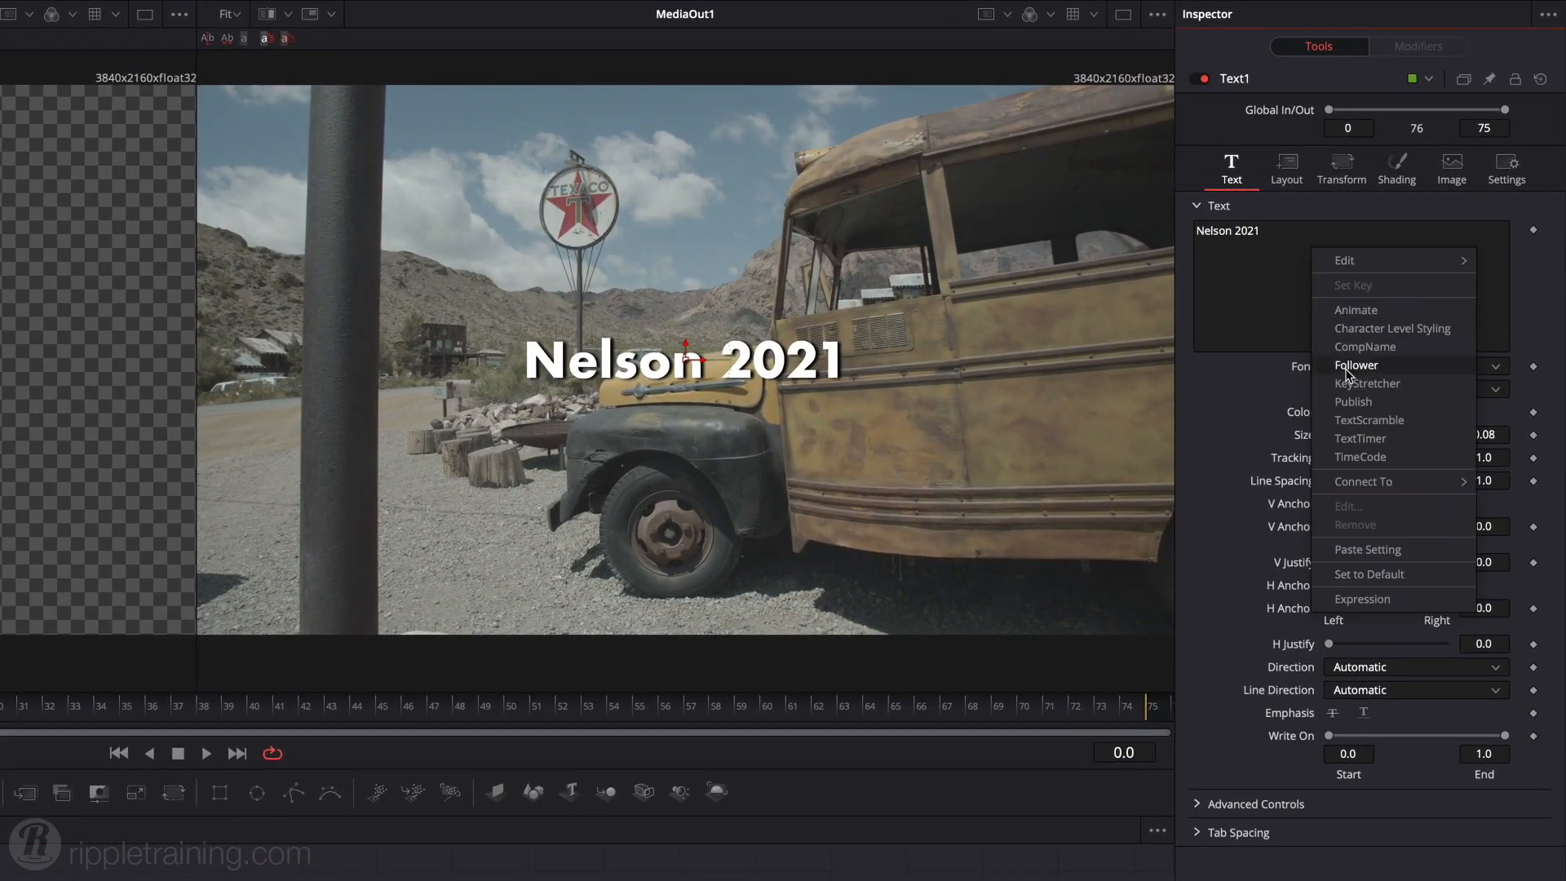
left_click(1348, 369)
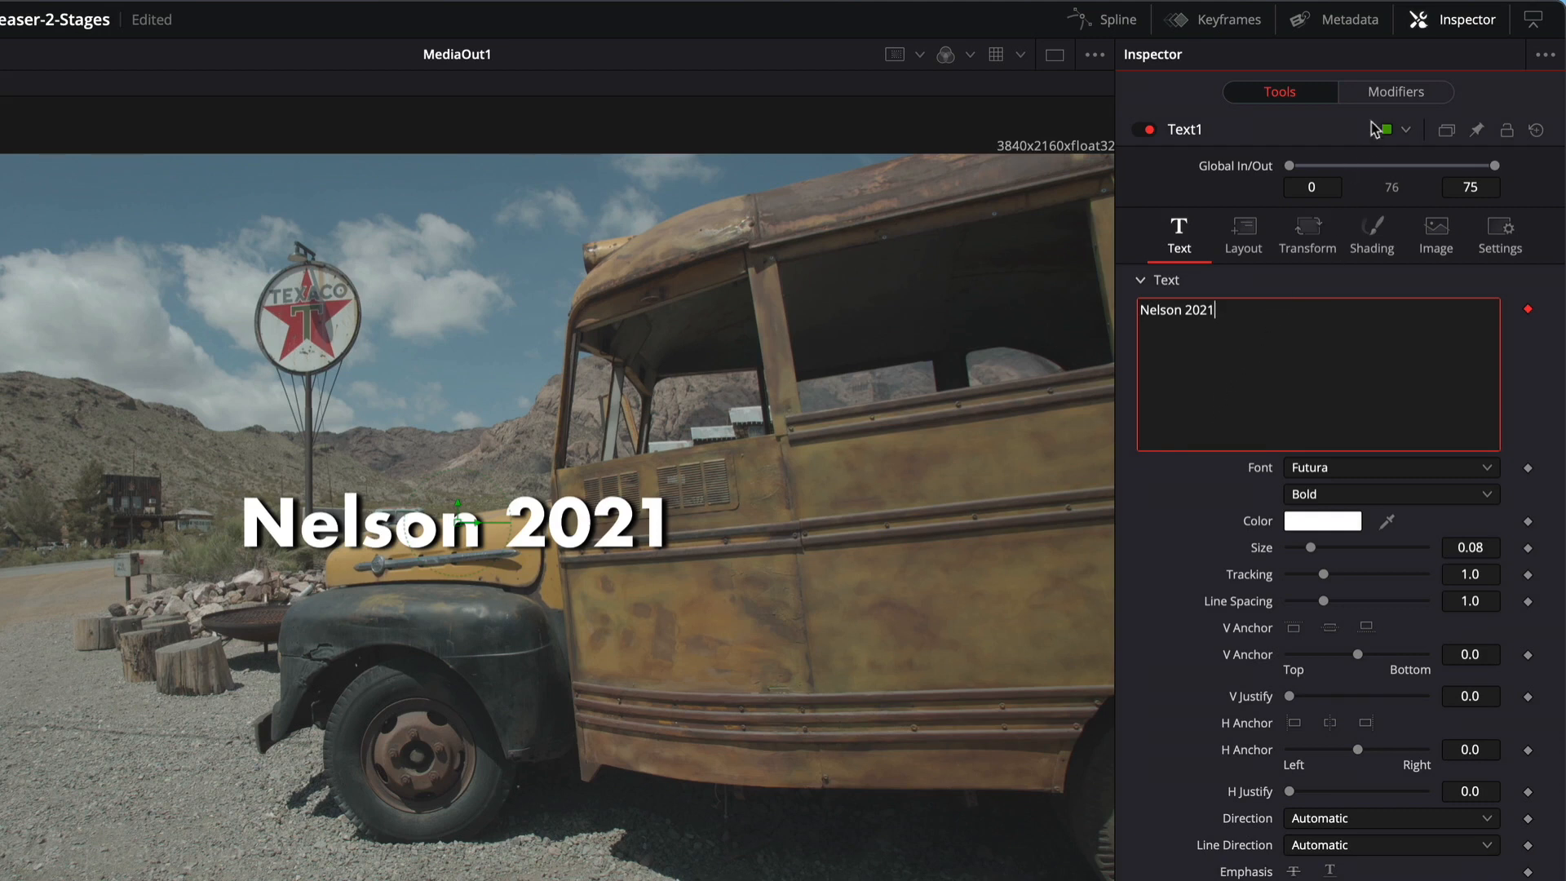
Set the Follower's timing to All Characters, order Left to Right and delay type Between Each Character.
left_click(1386, 94)
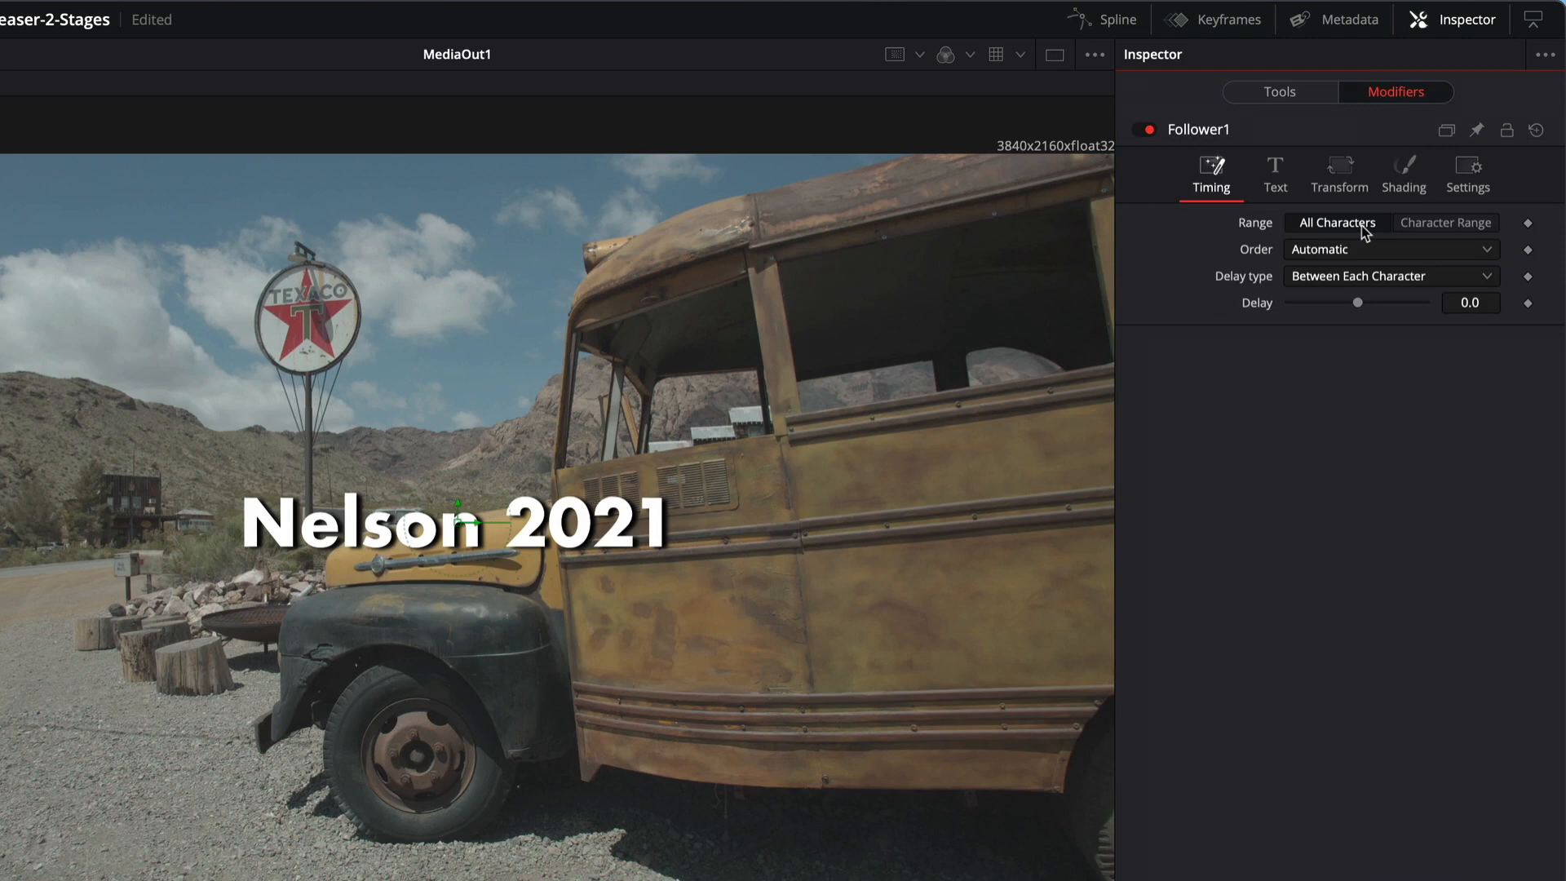
left_click(1447, 229)
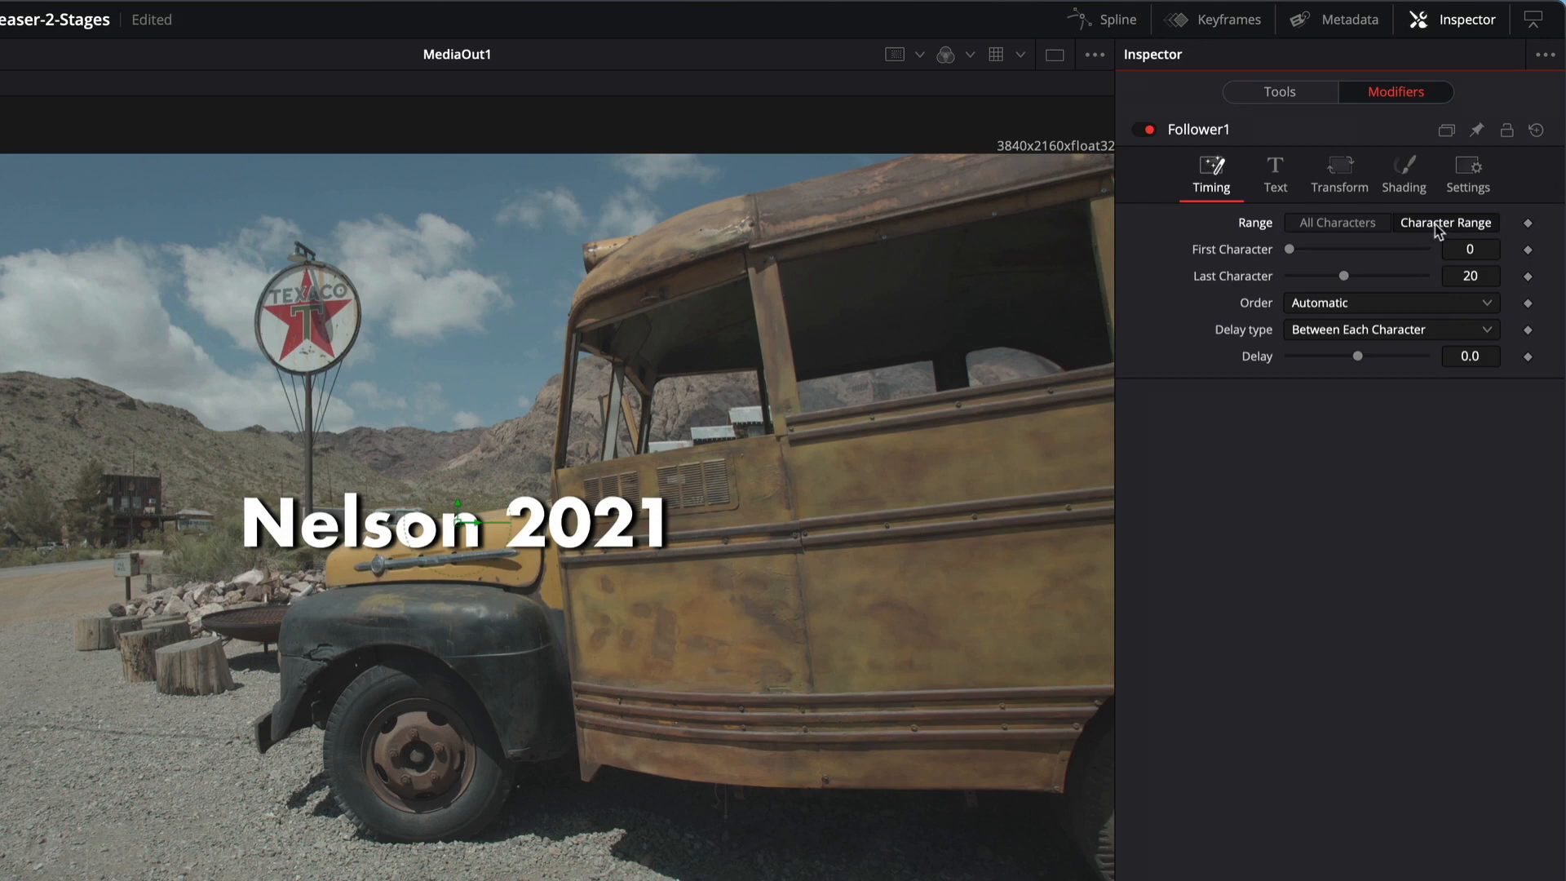
left_click(1351, 225)
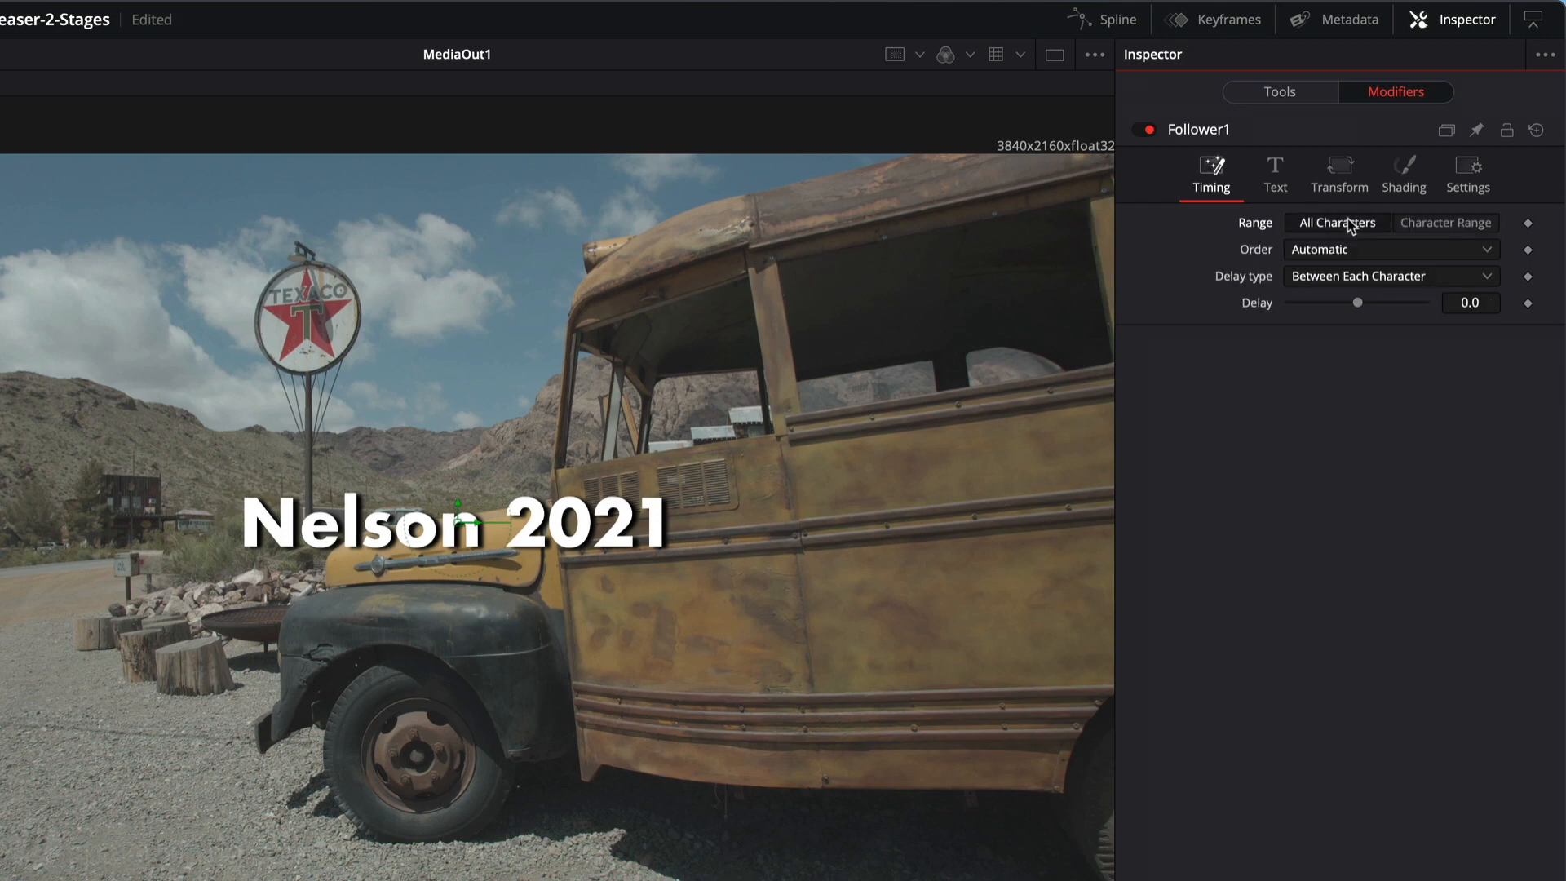
left_click(1406, 250)
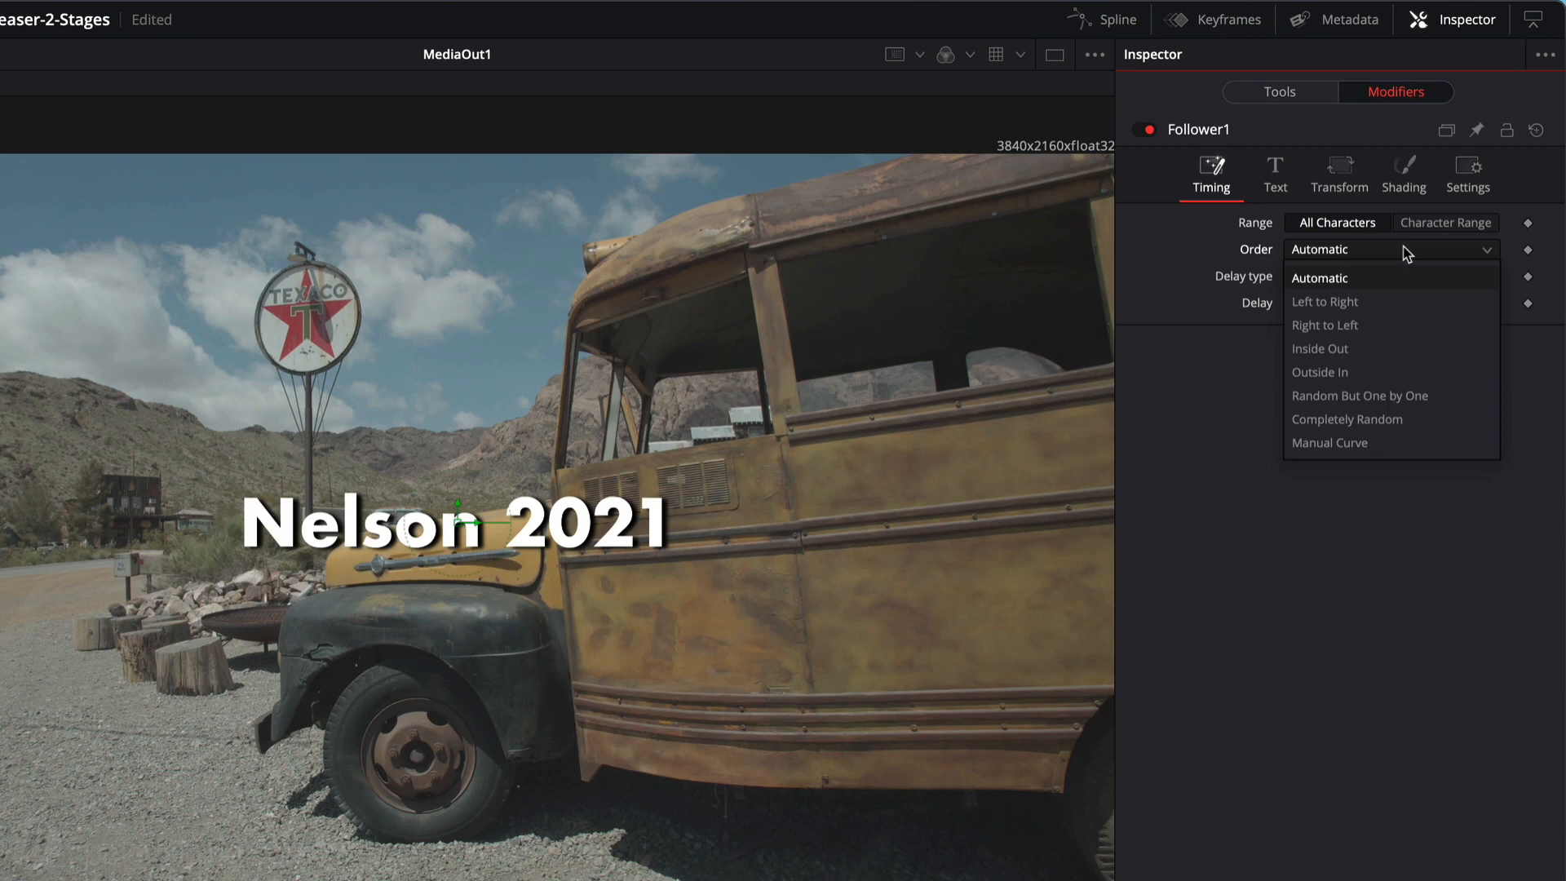
left_click(1397, 301)
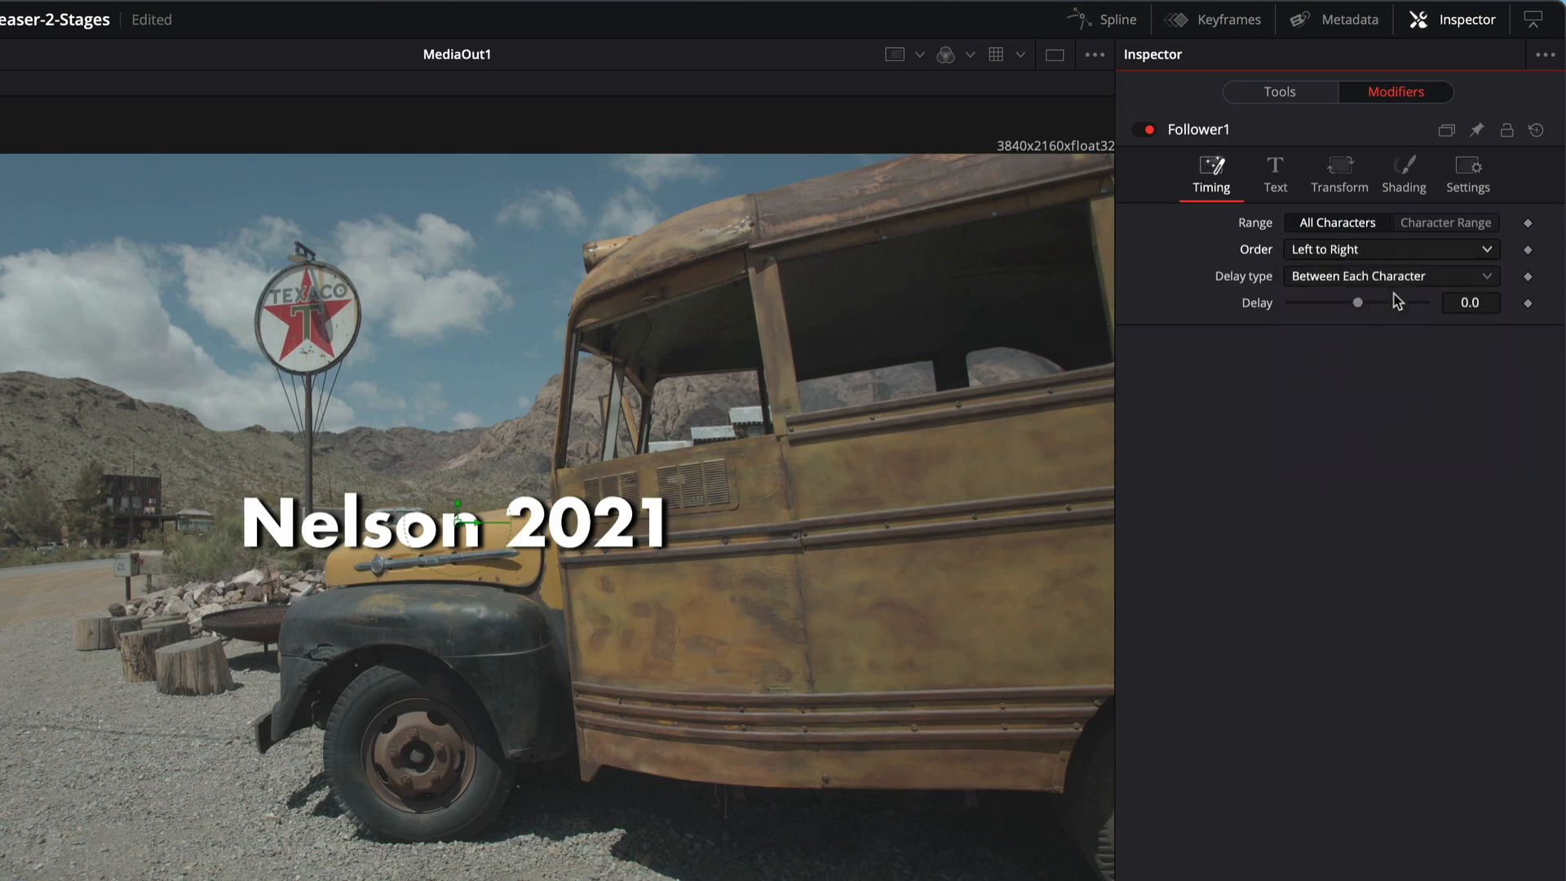
left_click(1421, 280)
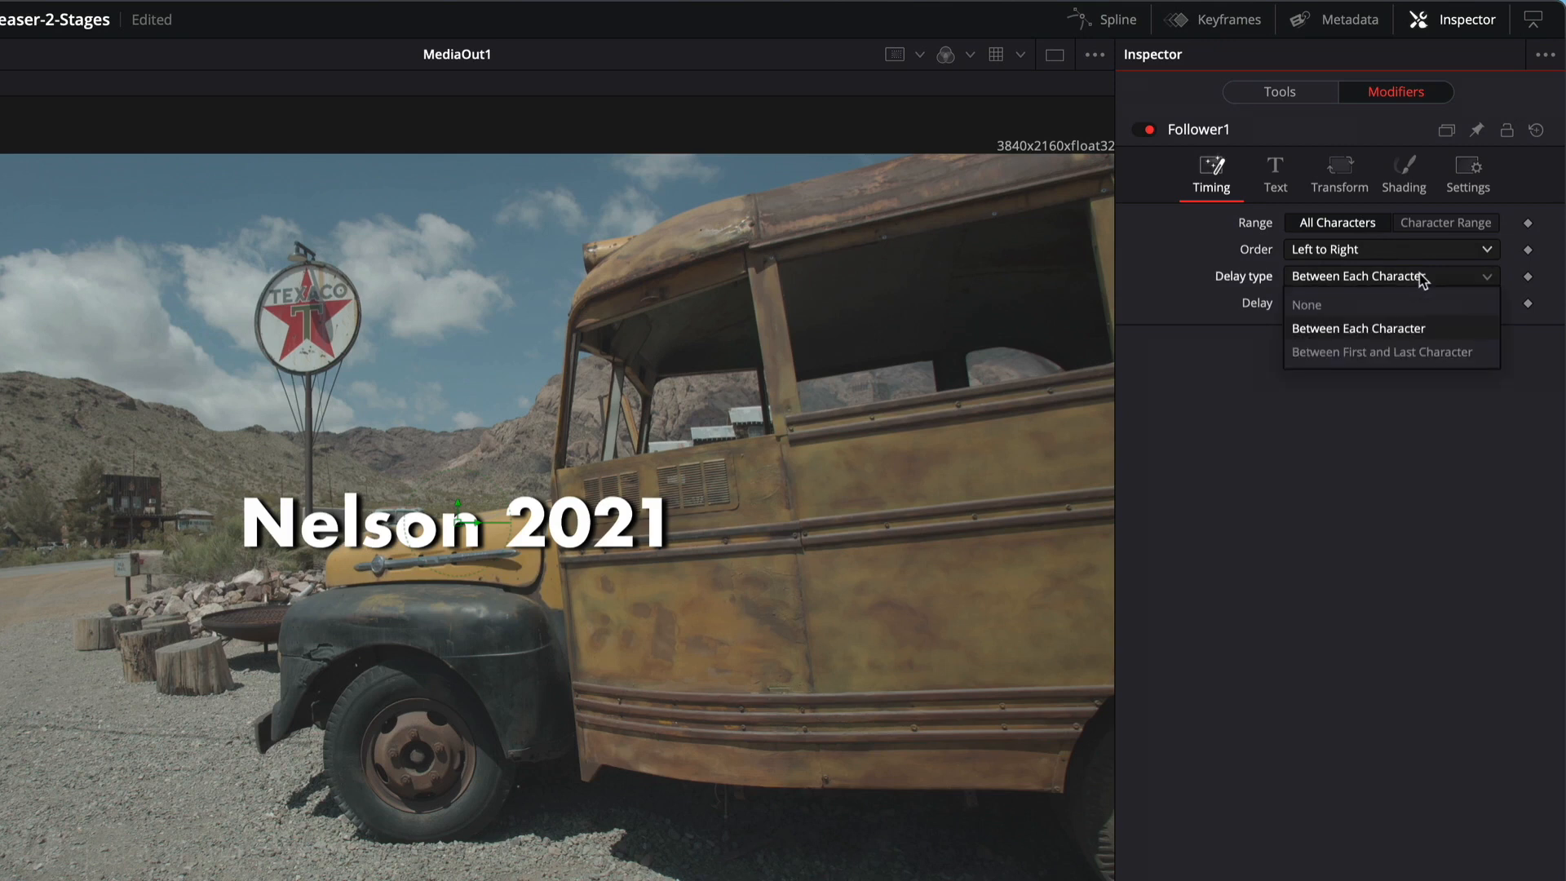
left_click(1412, 328)
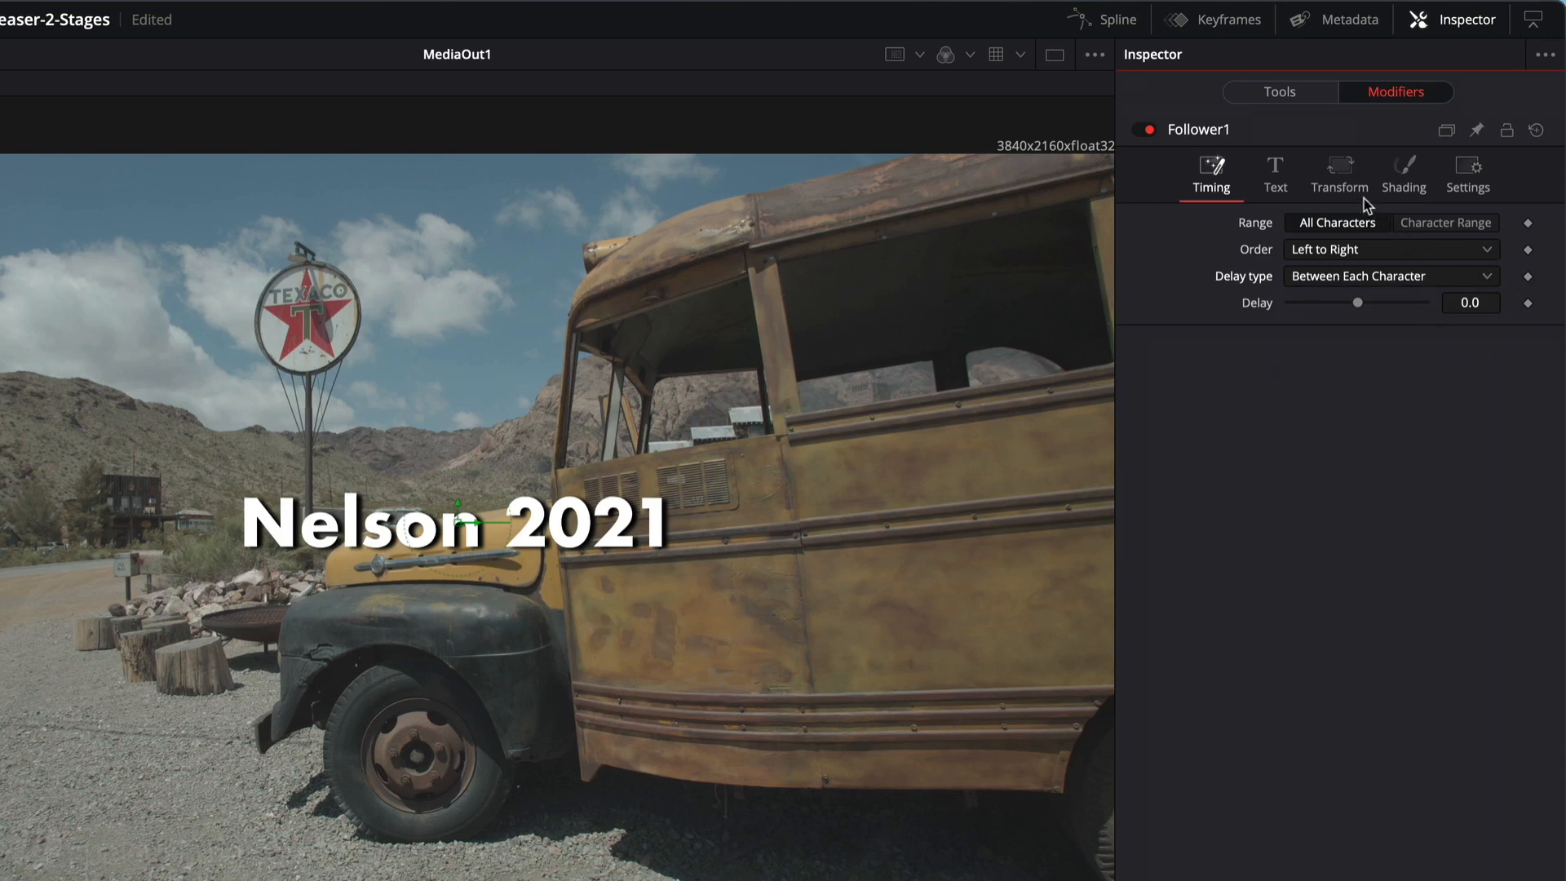
At frame 10, keyframe the Follower's character rotation around Y at -90.
left_click(1338, 173)
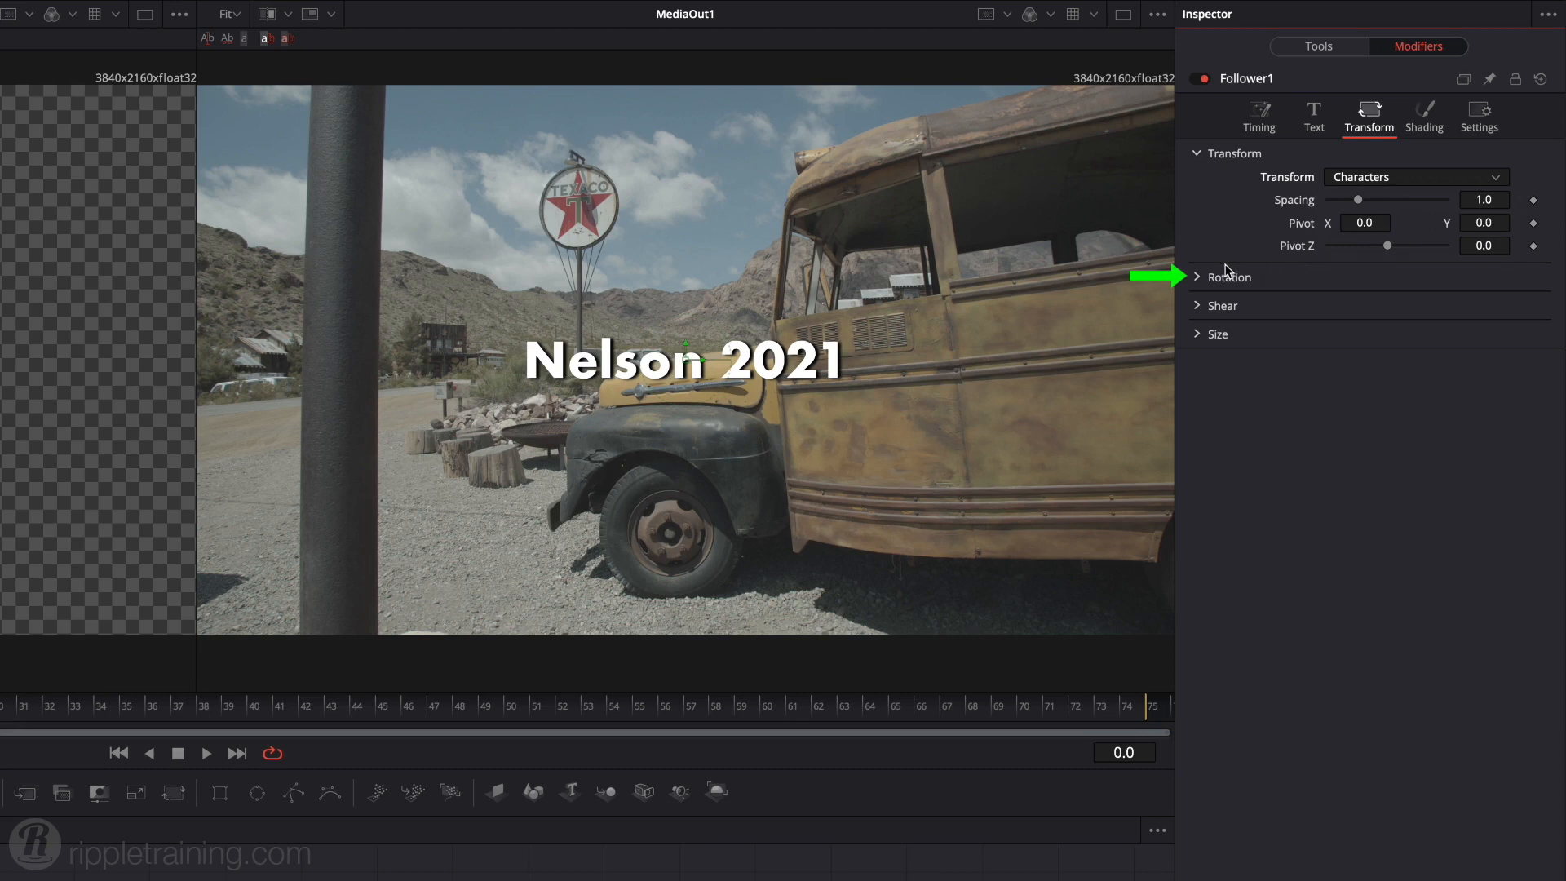
left_click(1198, 278)
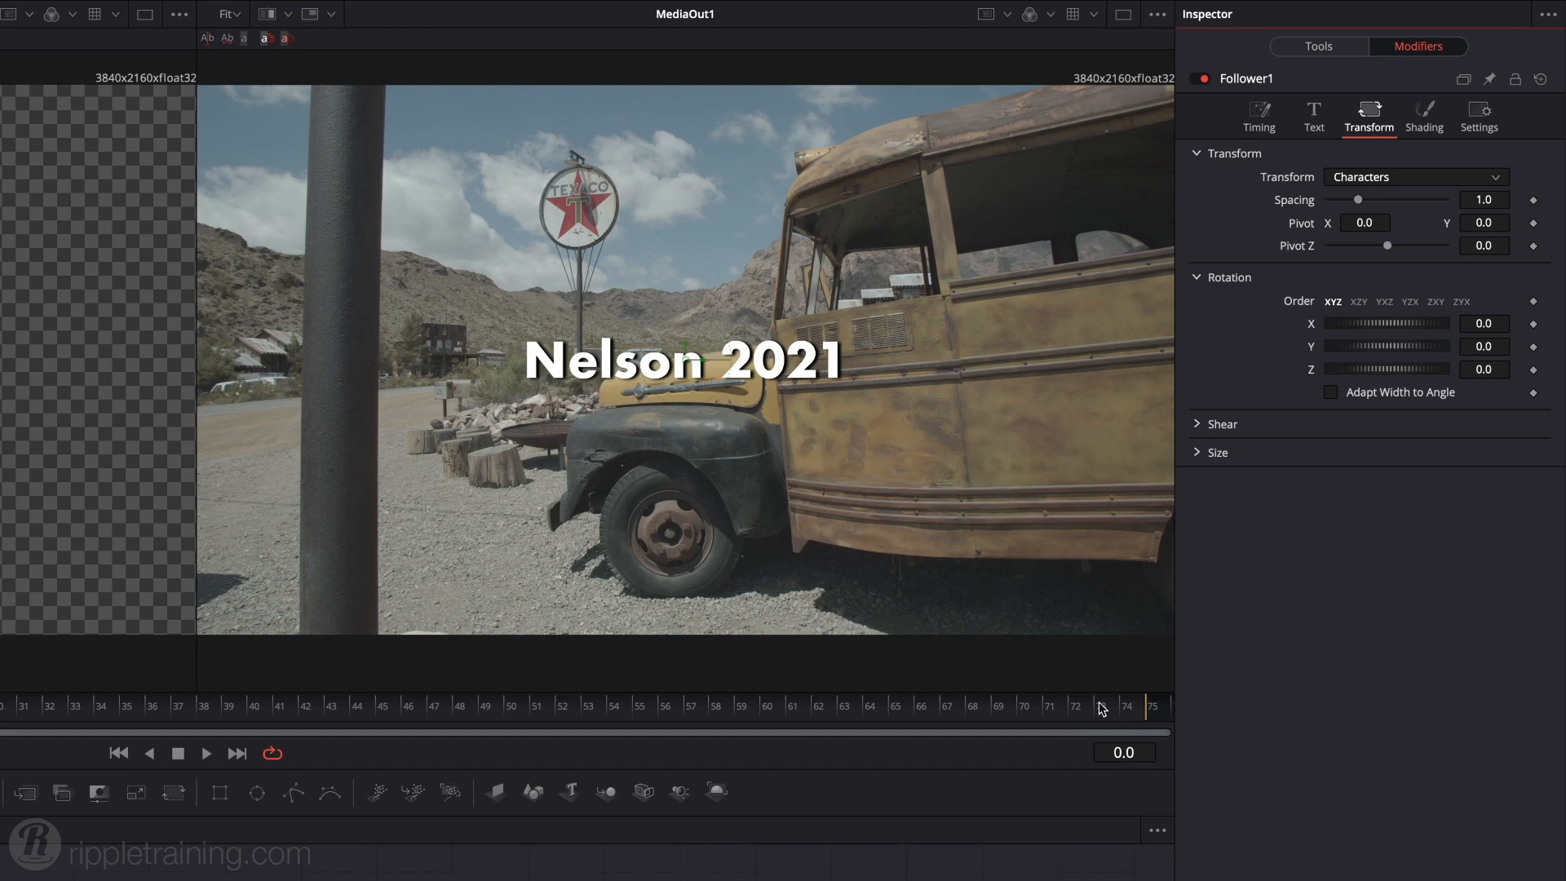
left_click(1111, 752)
type("10")
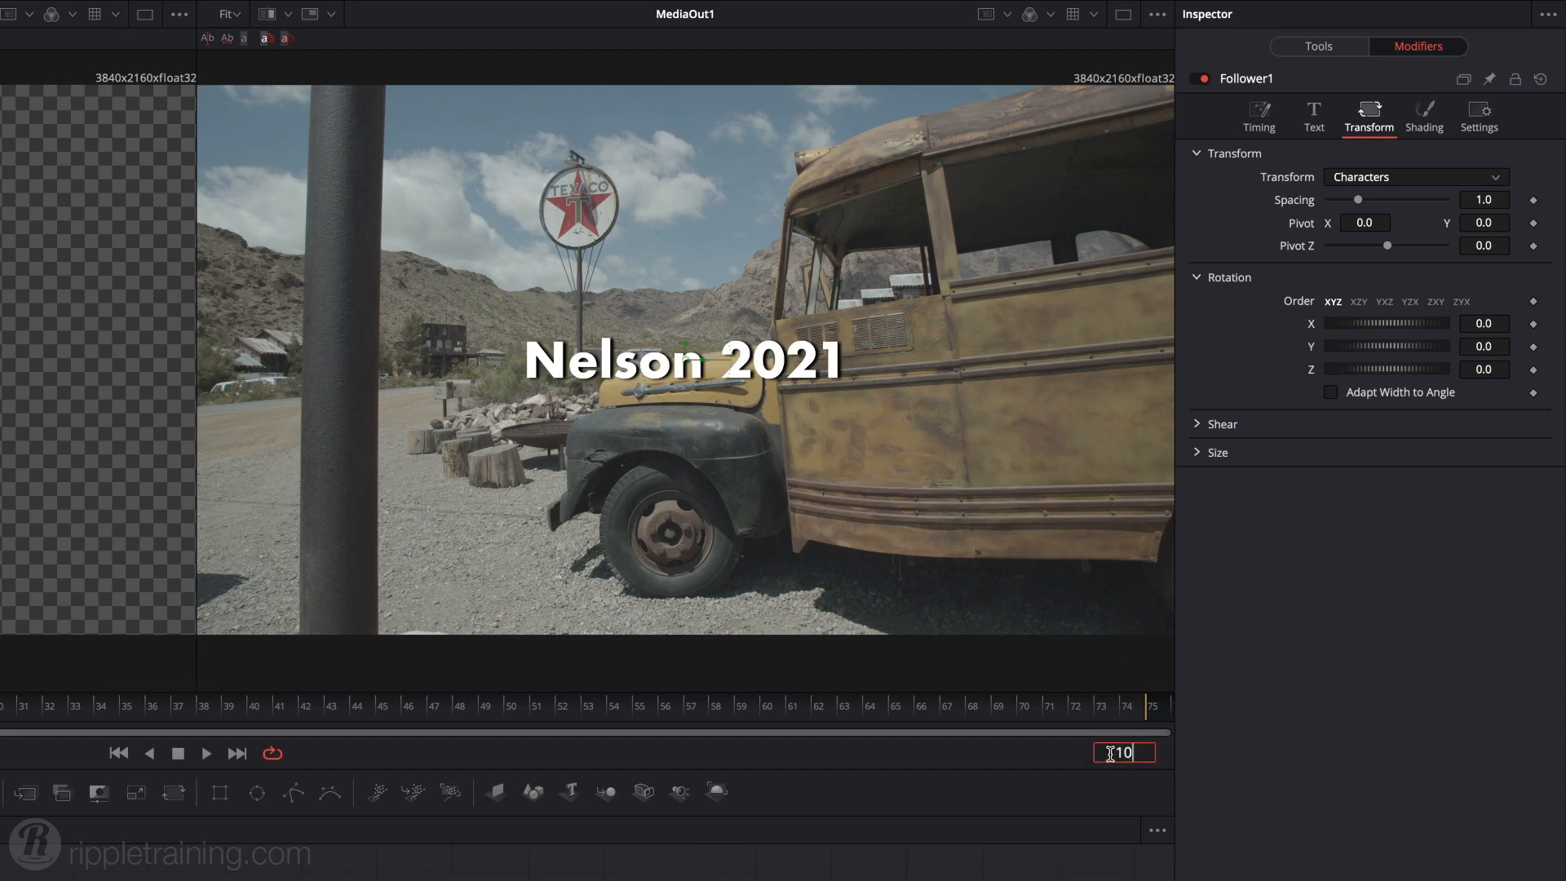
key("Return")
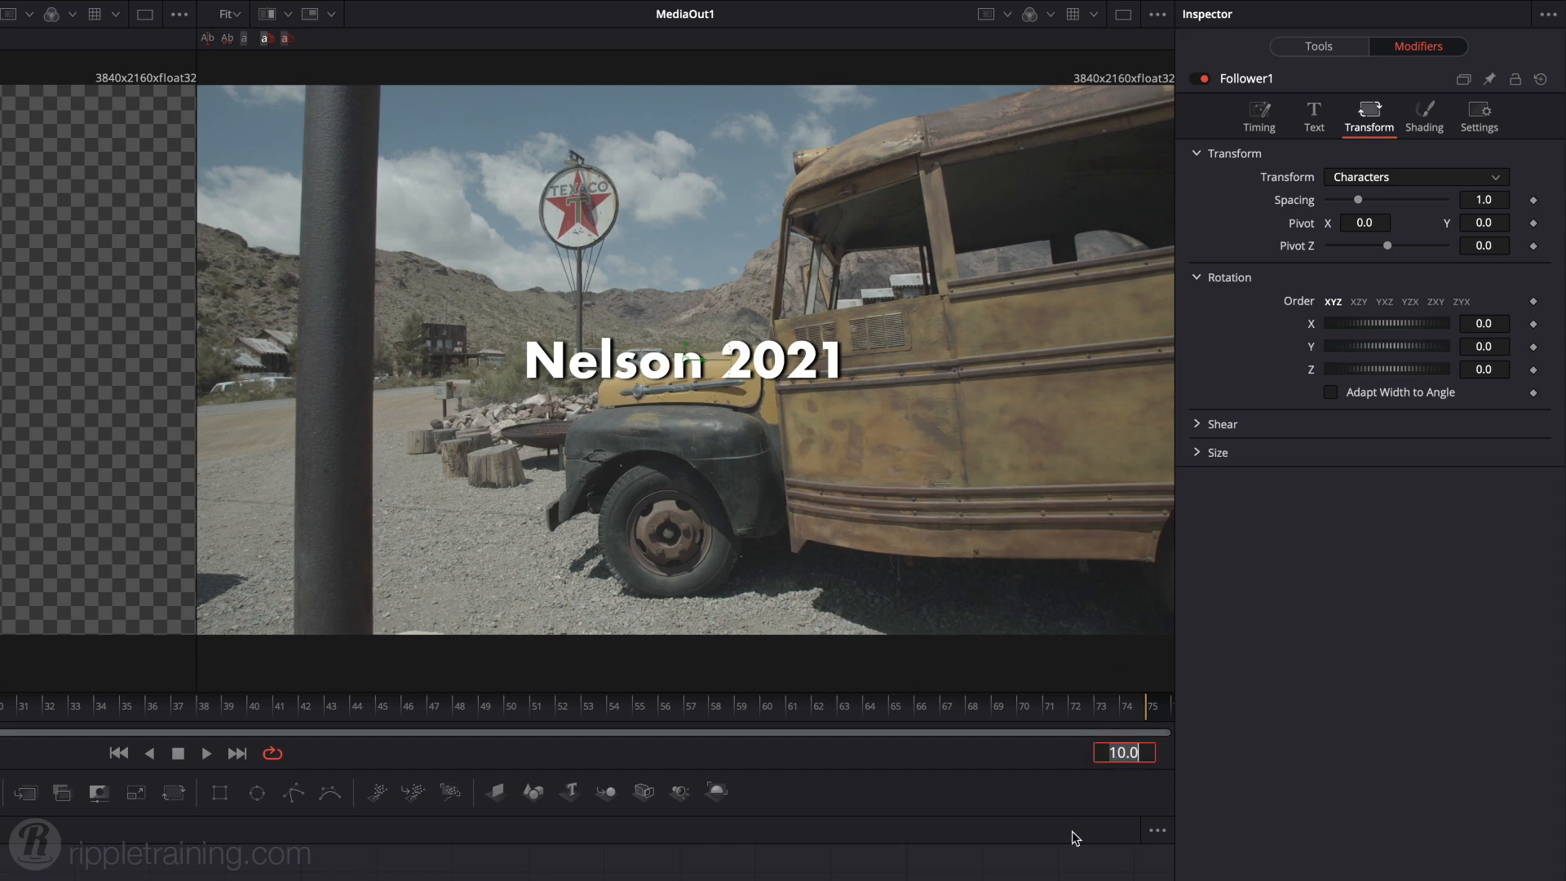
left_click(1056, 875)
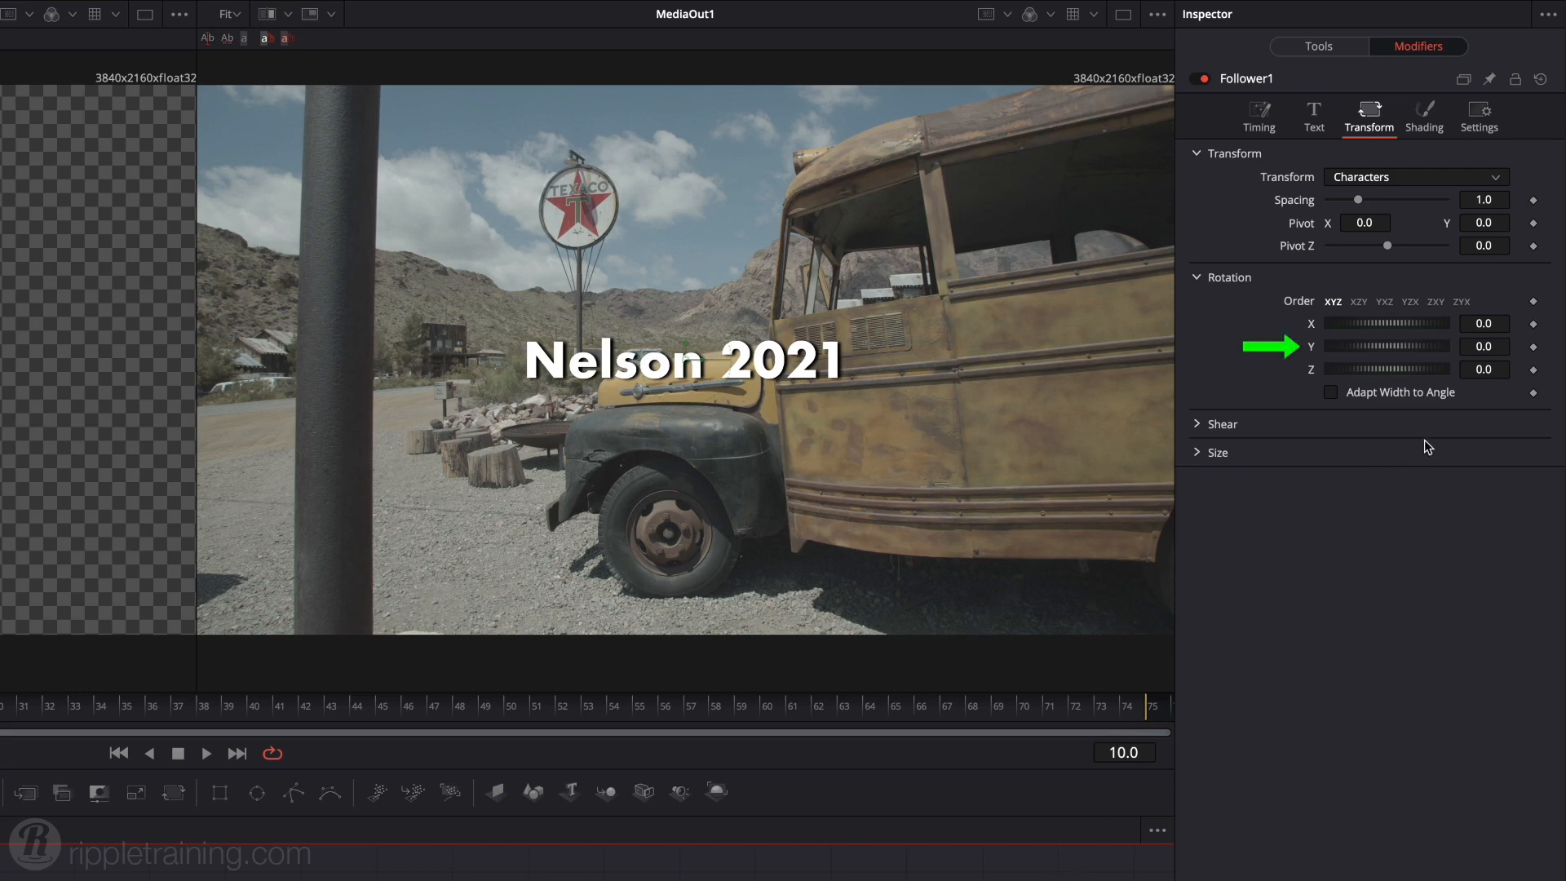
left_click(1534, 347)
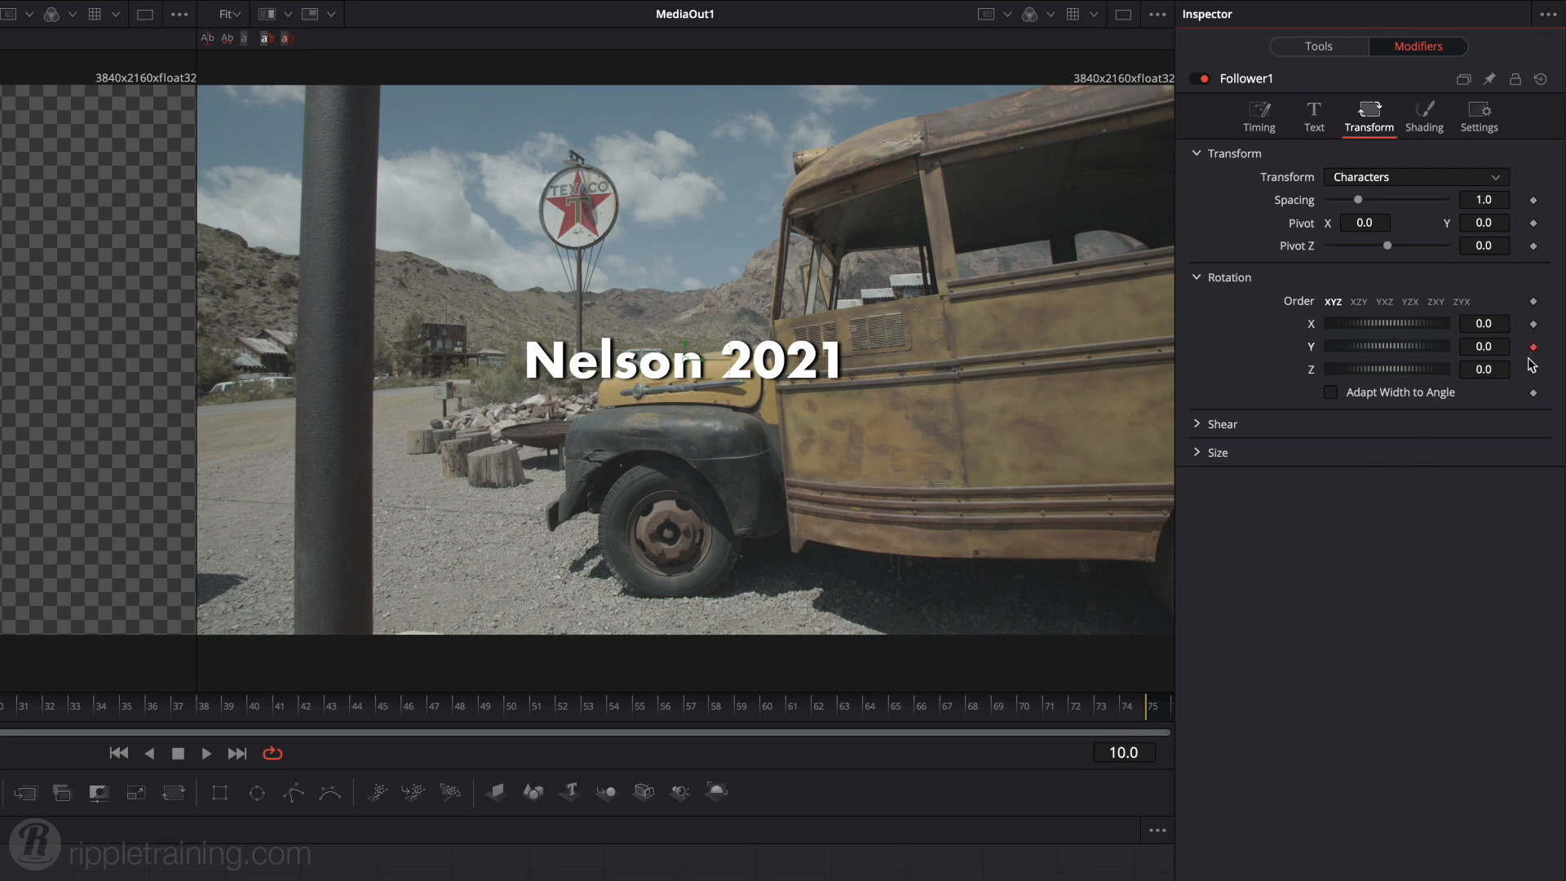
left_click_drag(1397, 344, 1472, 346)
left_click(1493, 346)
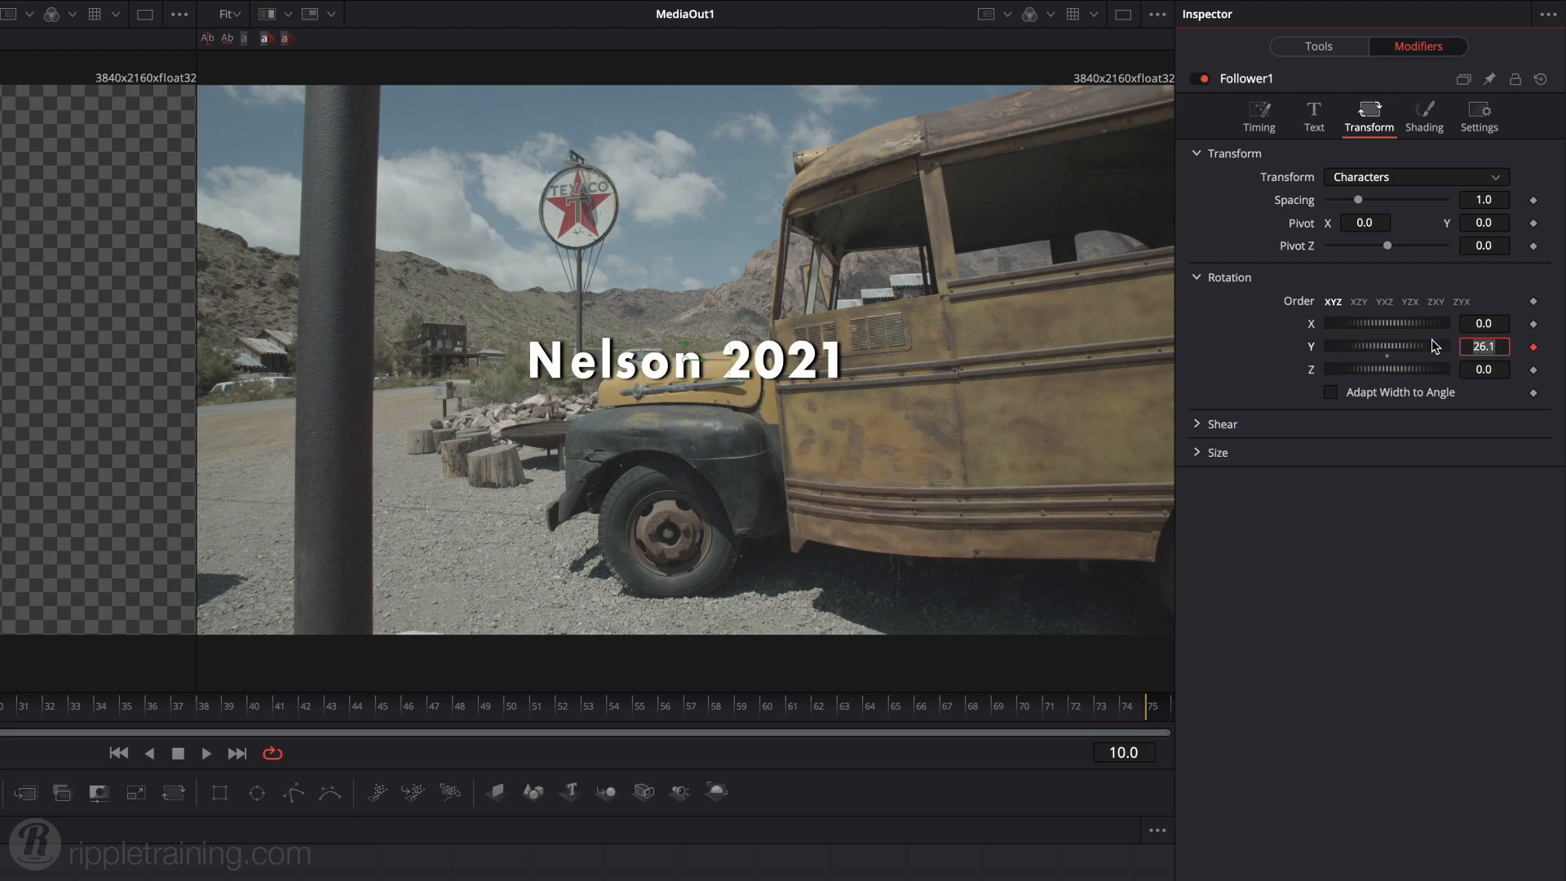
type("-90")
key("Tab")
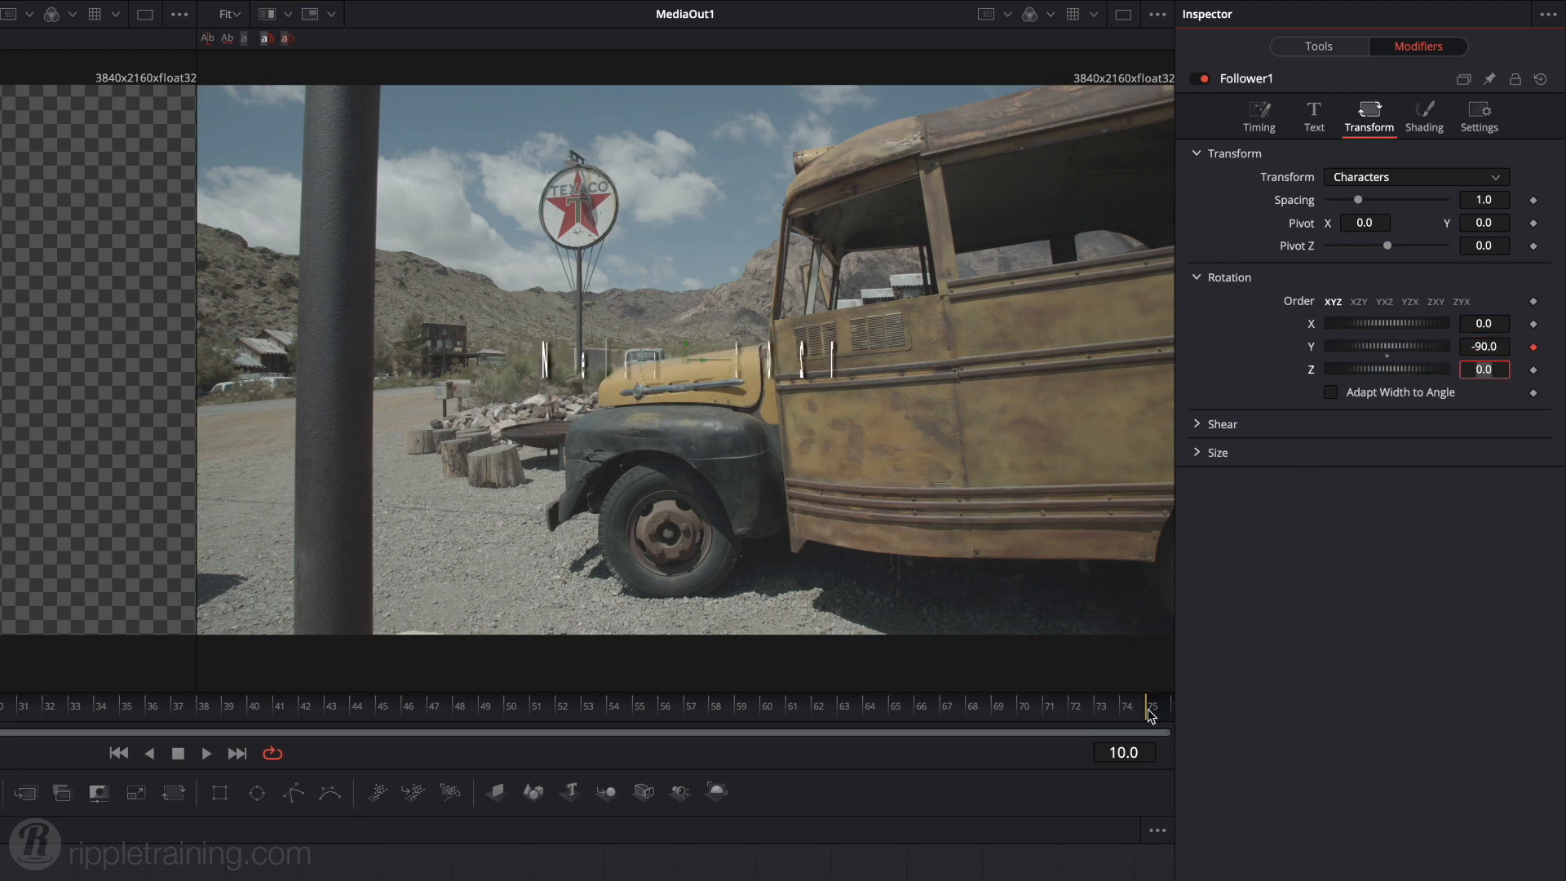
At frame 30, keyframe the Follower's Y rotation at 0.0.
left_click(1138, 753)
type("30")
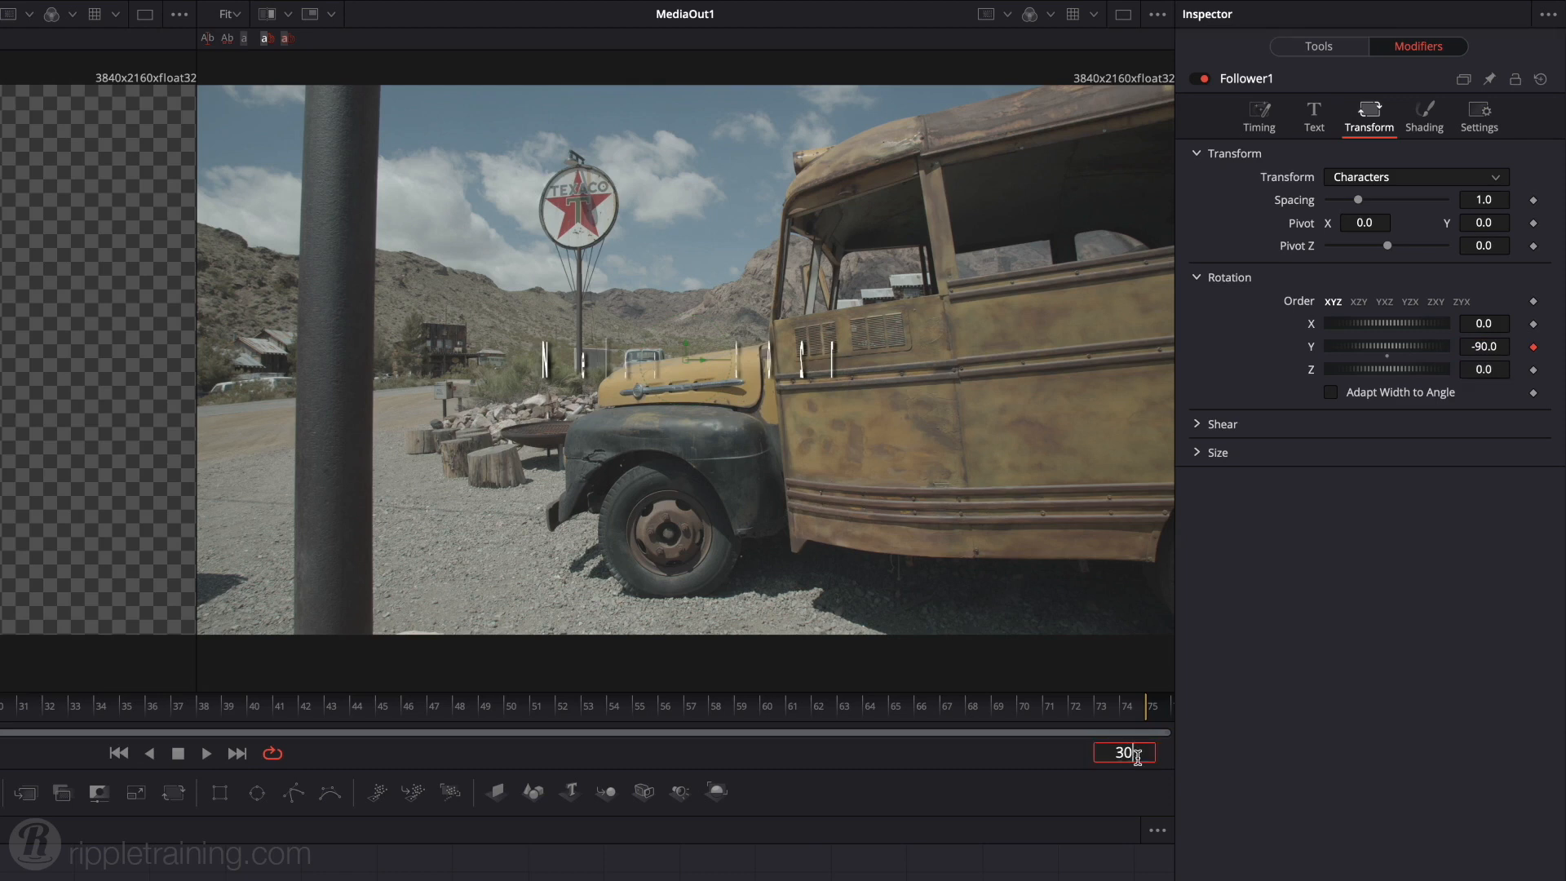
key("Return")
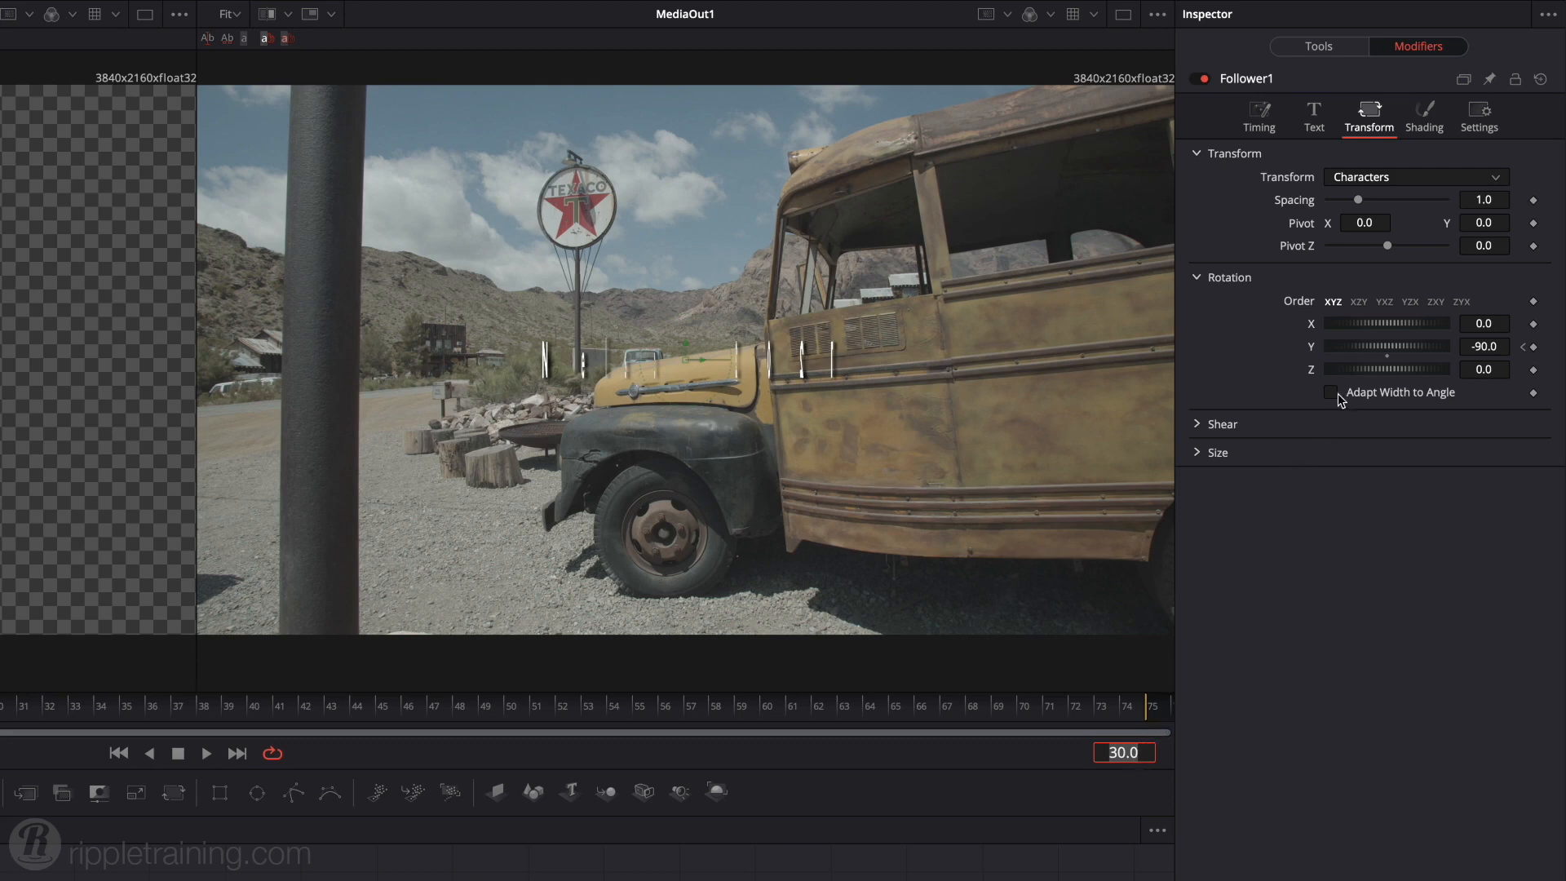
left_click(1387, 355)
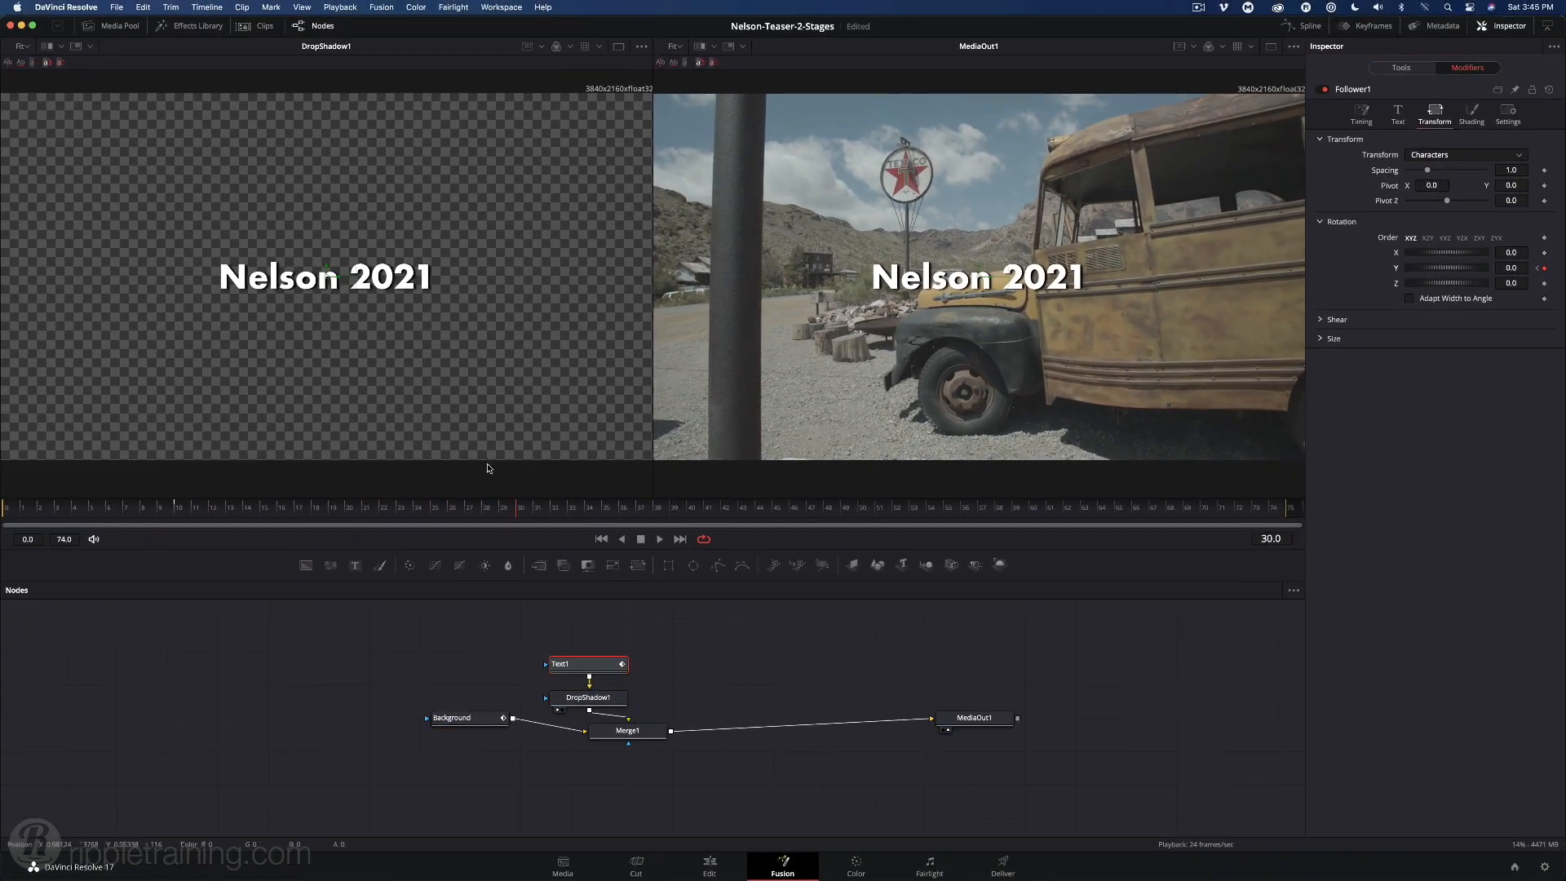
Mute the audio and play the composition from its beginning to preview the rotating characters.
left_click(95, 540)
left_click(14, 511)
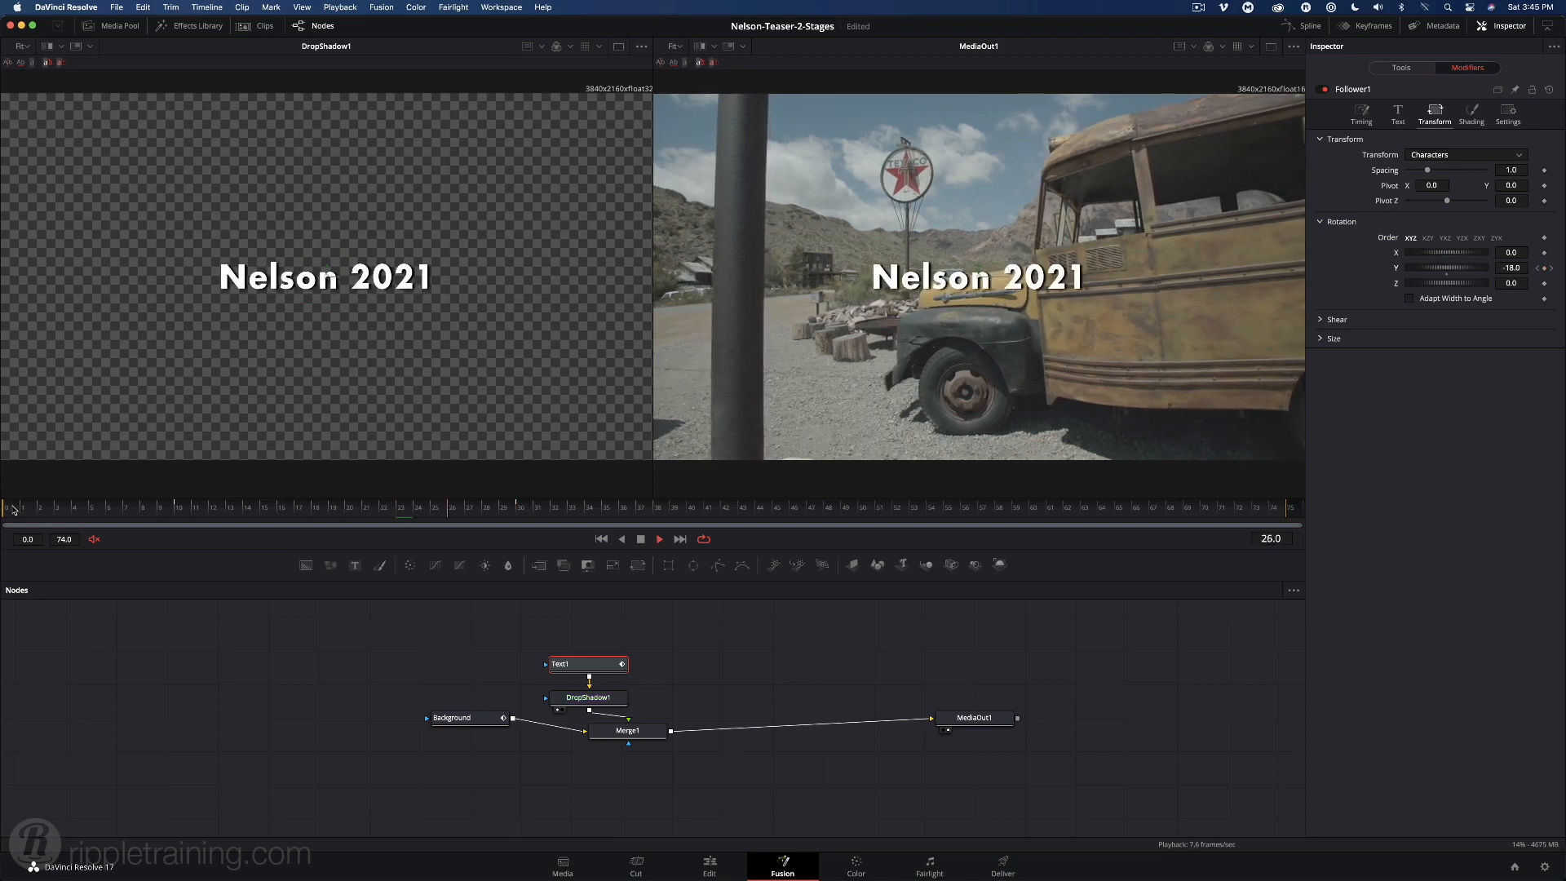
key("space")
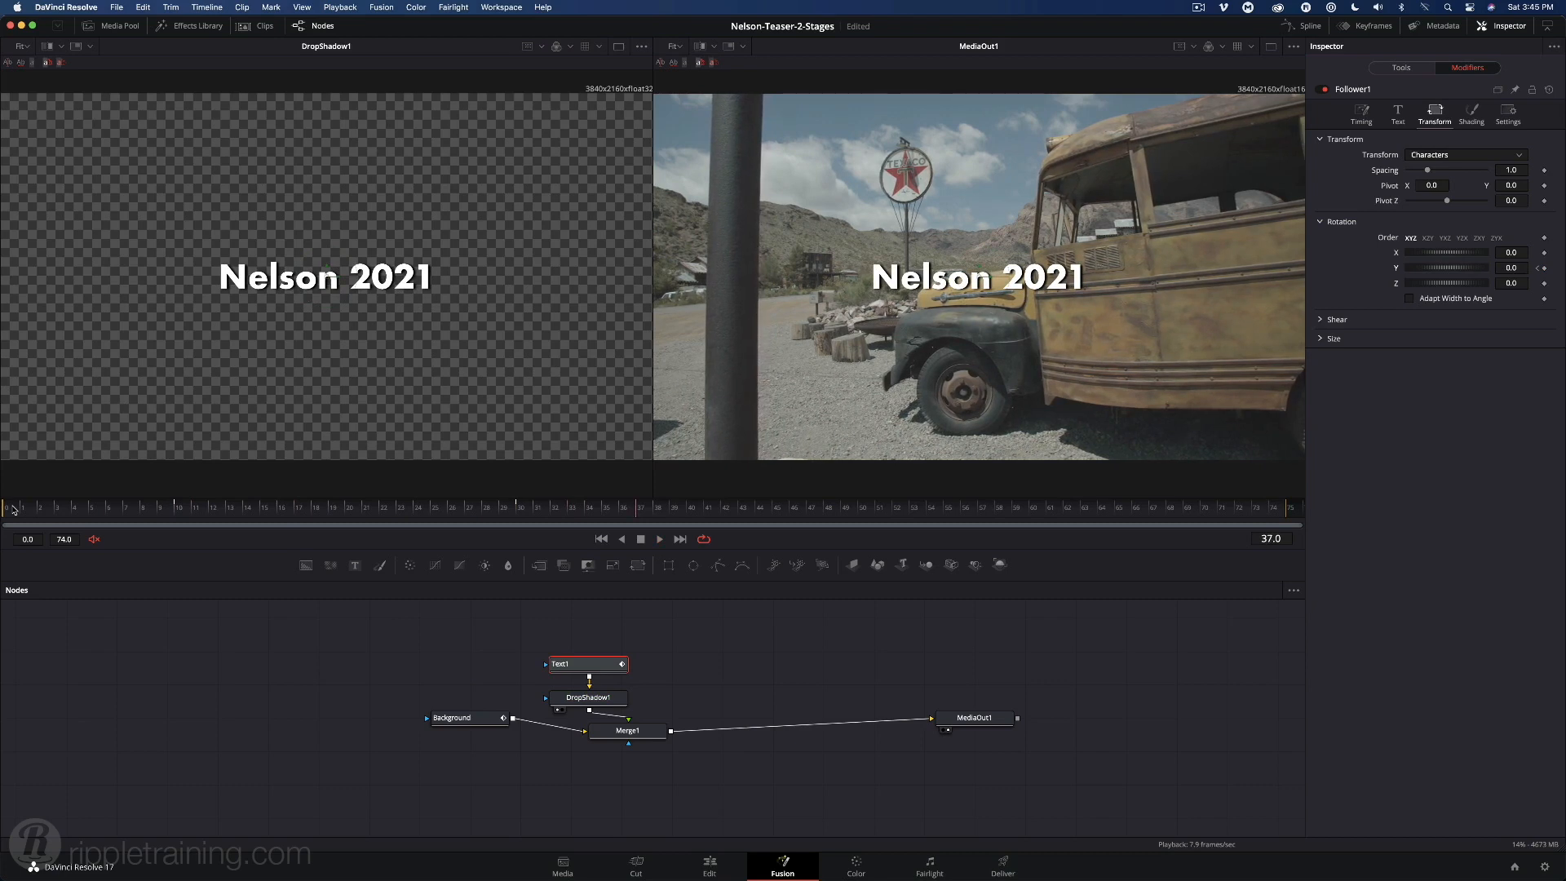
Keyframe the opacity of the Follower's white solid fill at 0.0 on frame 0 and 1.0 on frame 20.
key("super+Left")
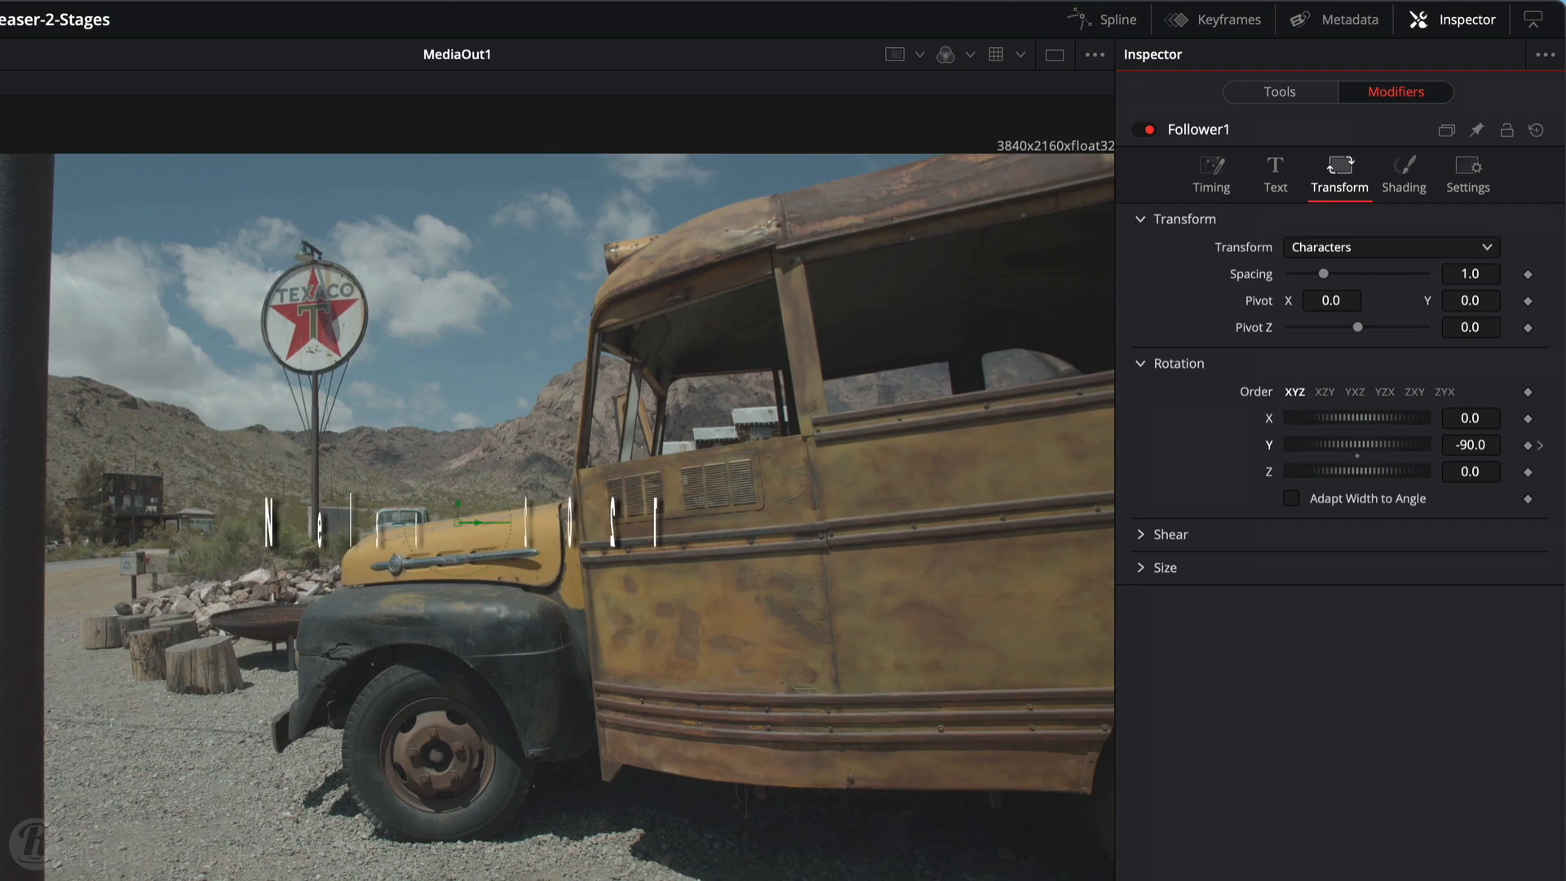
left_click(1395, 180)
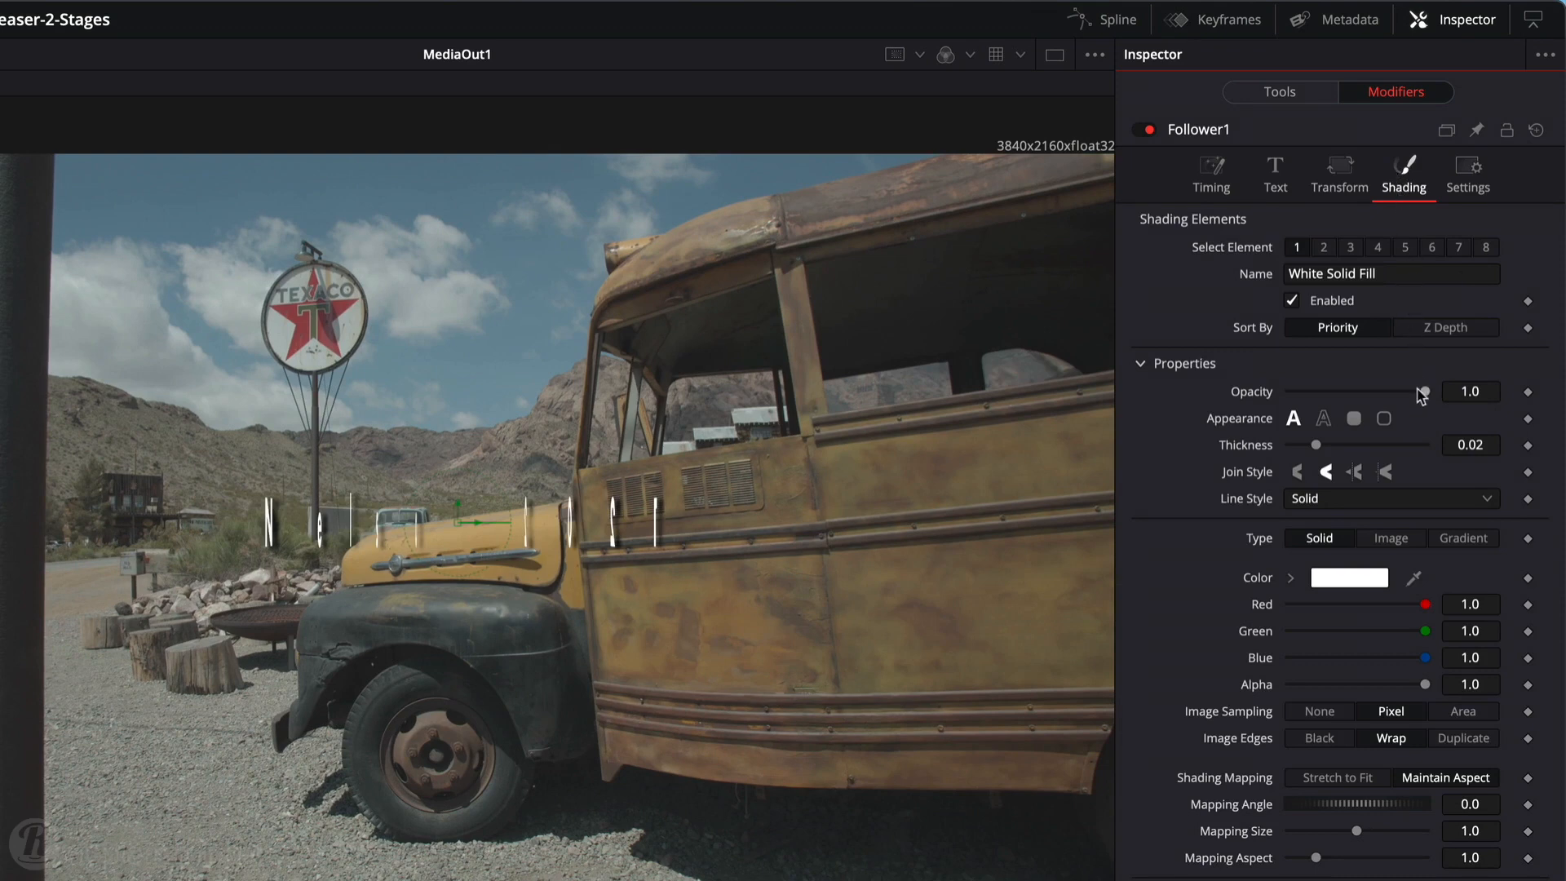
left_click(1528, 393)
left_click_drag(1419, 392, 1253, 399)
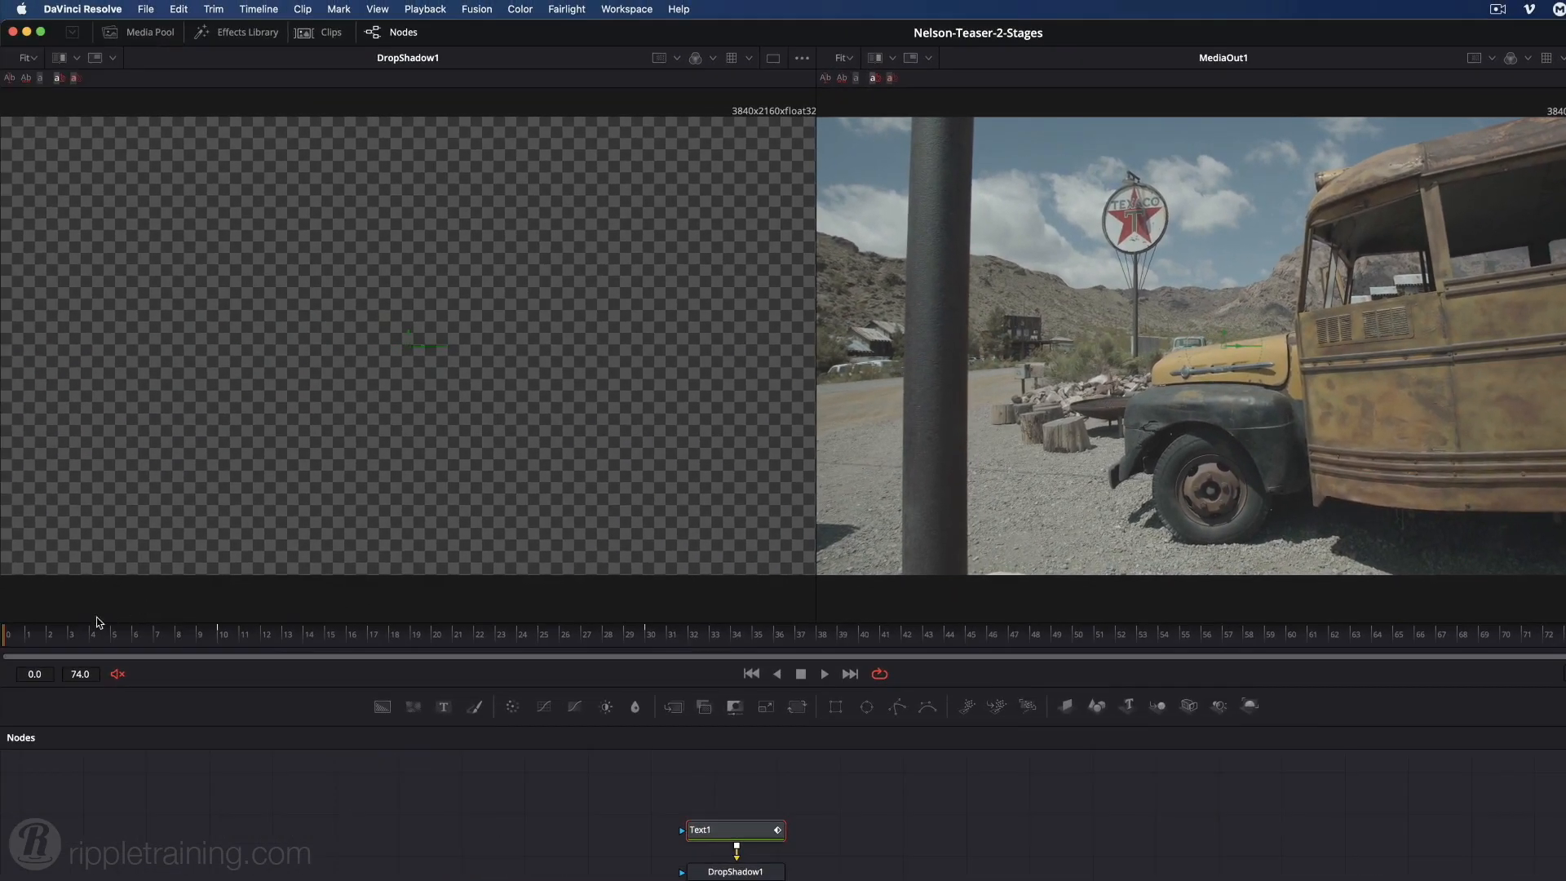
left_click_drag(38, 638, 433, 652)
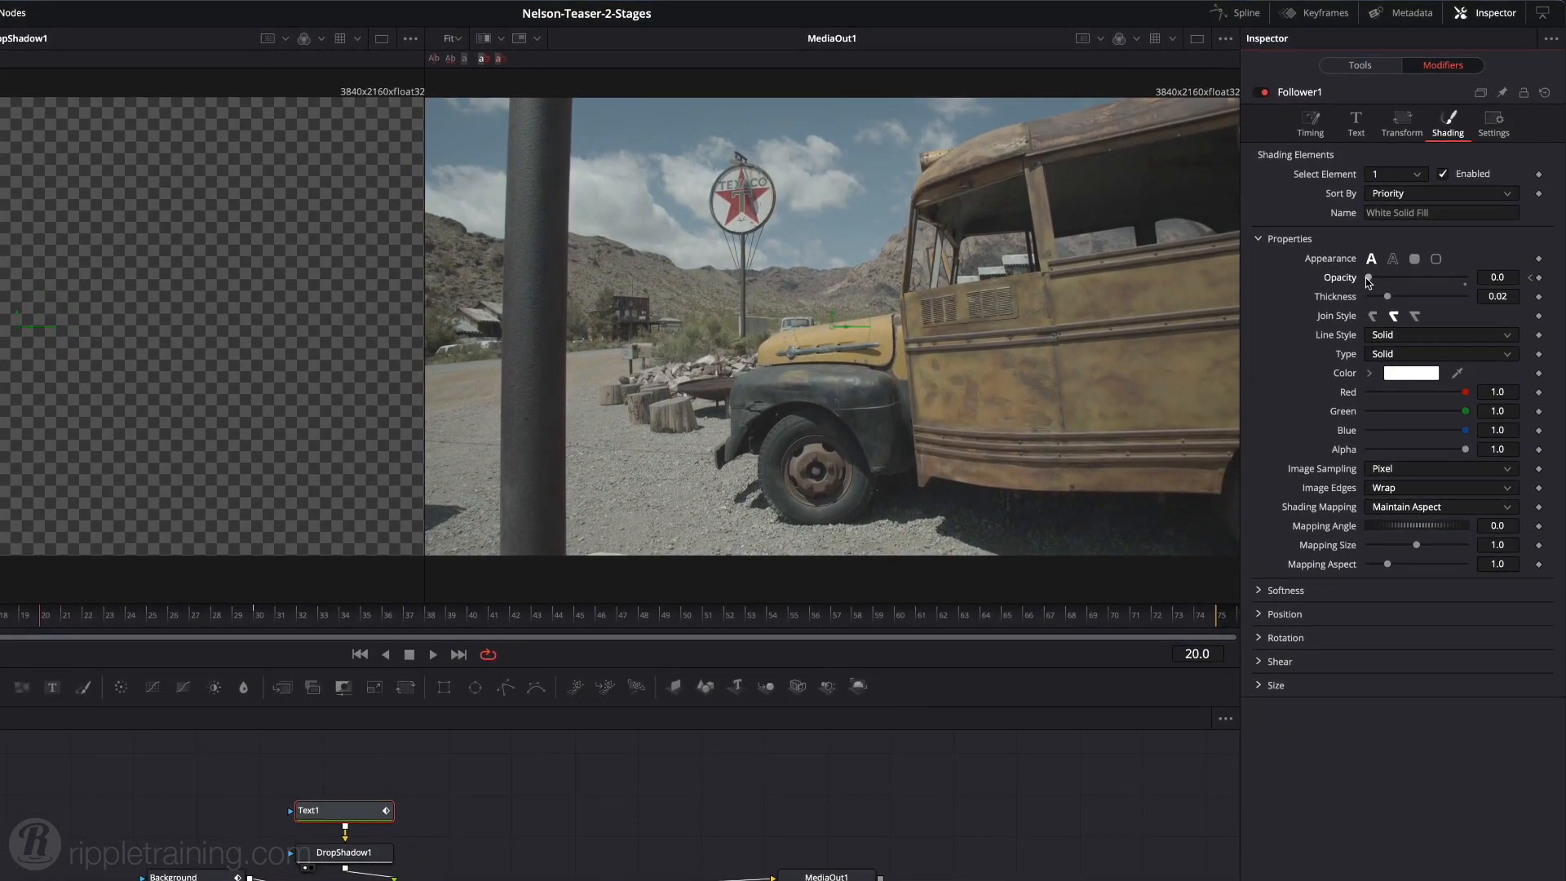
left_click_drag(1369, 279, 1475, 288)
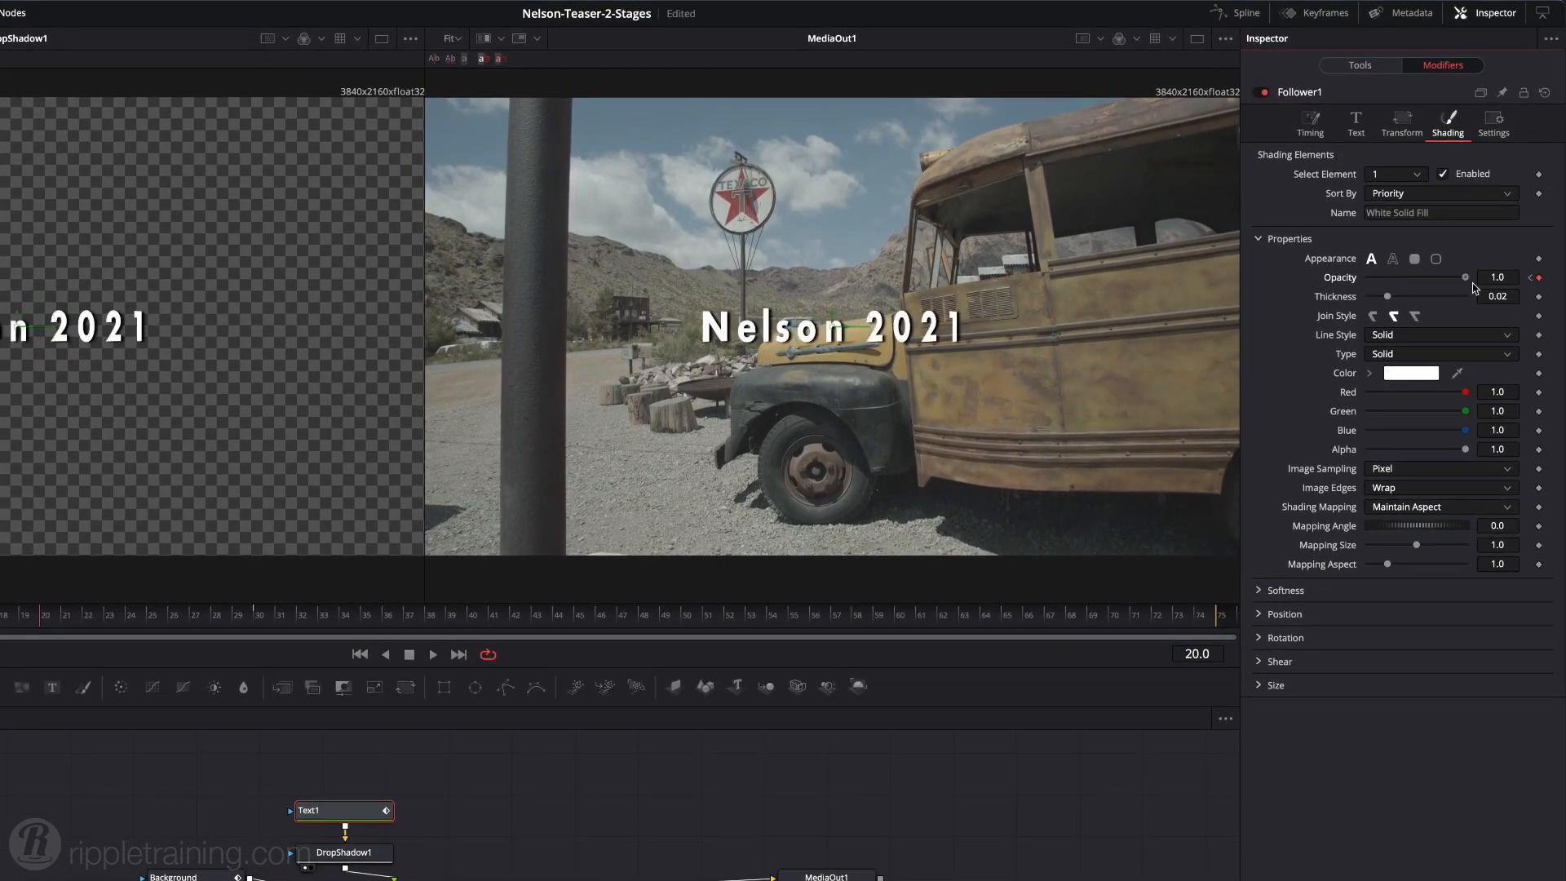
Play the title animation from the first frame to review the combined fade and rotation.
key("Home")
key("space")
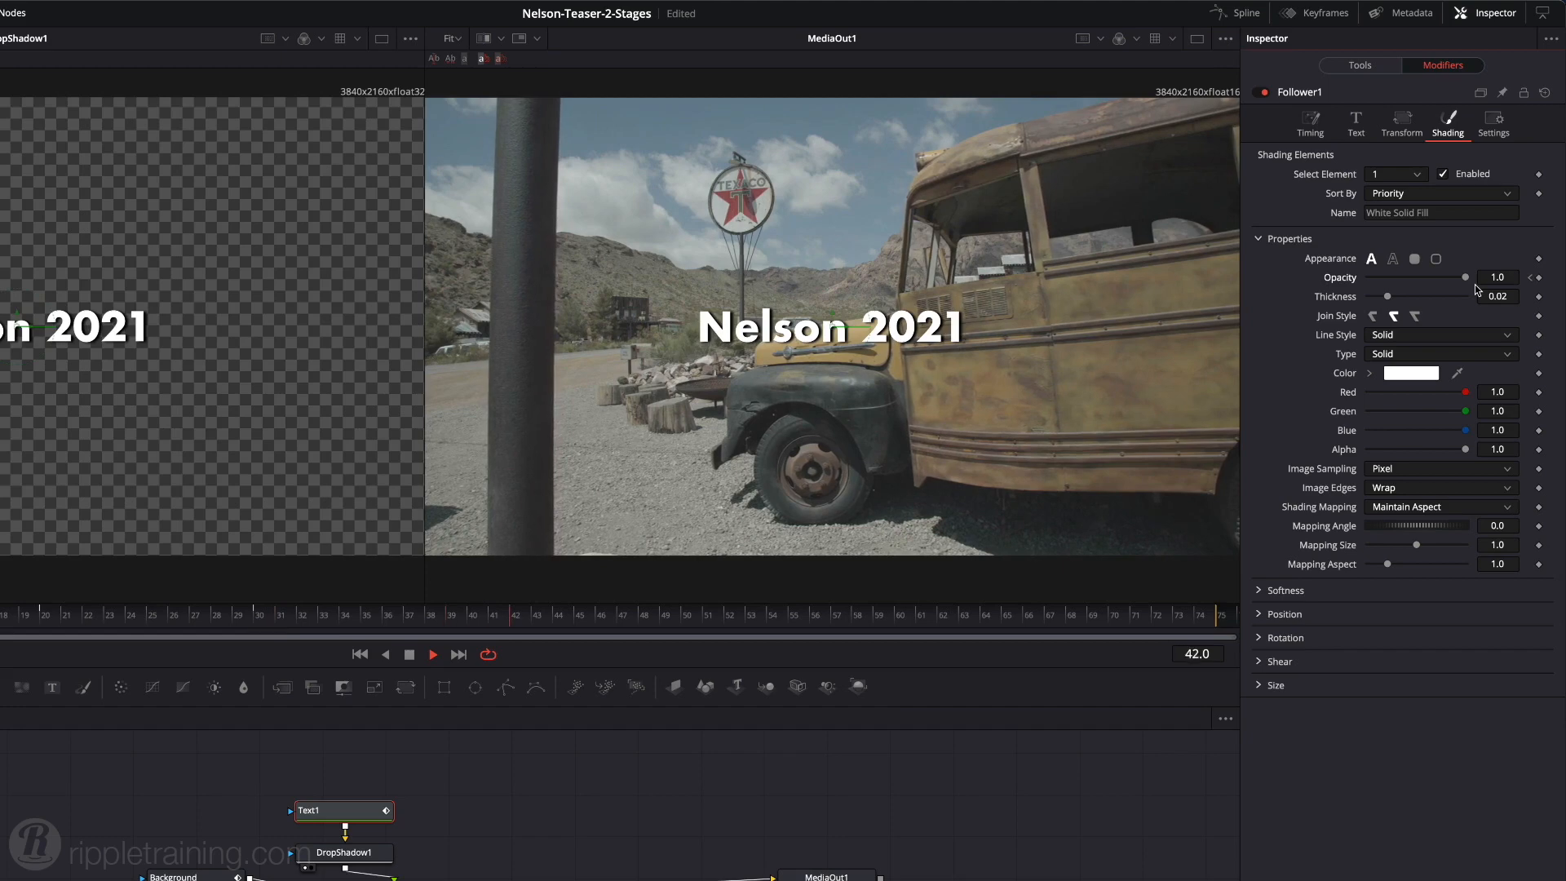
key("space")
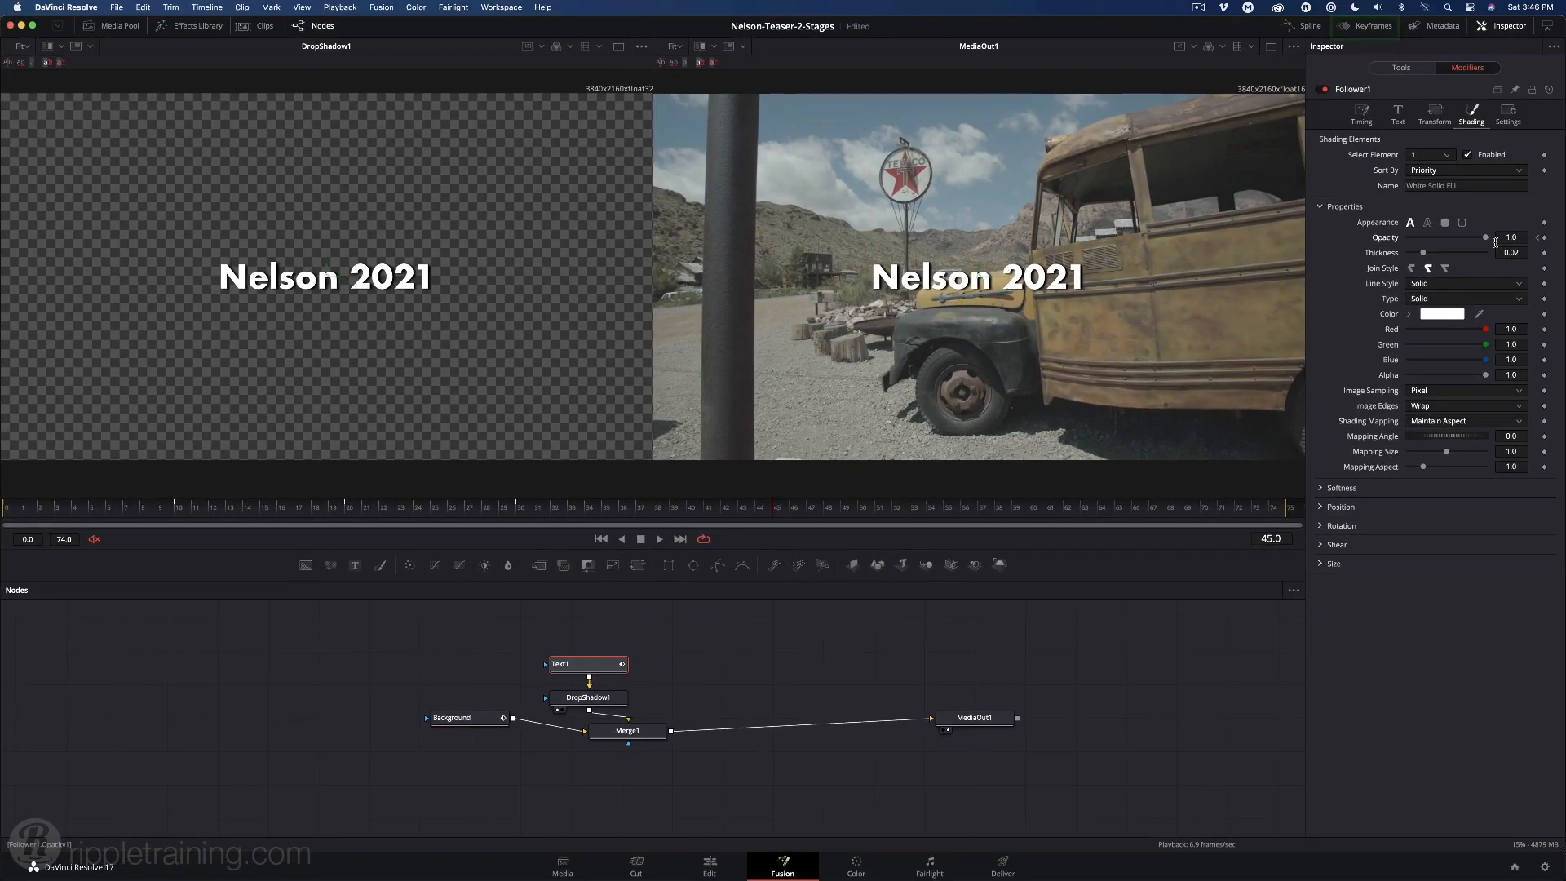
Display the Keyframes editor, fit all tracks in its view and expand the Text1 track's animated parameters.
left_click(1370, 26)
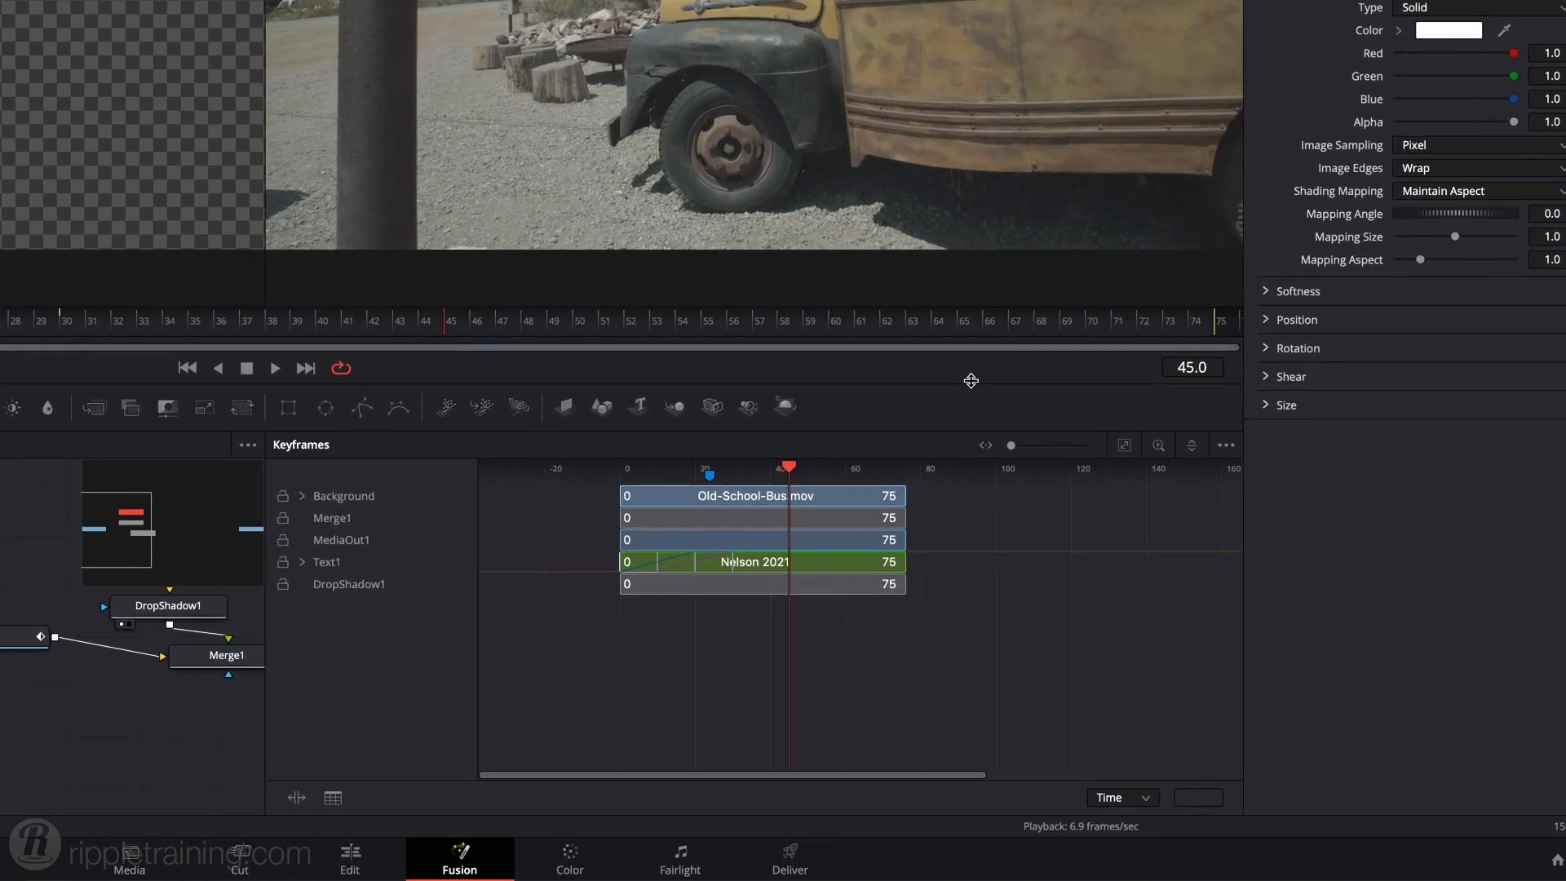
left_click(1126, 449)
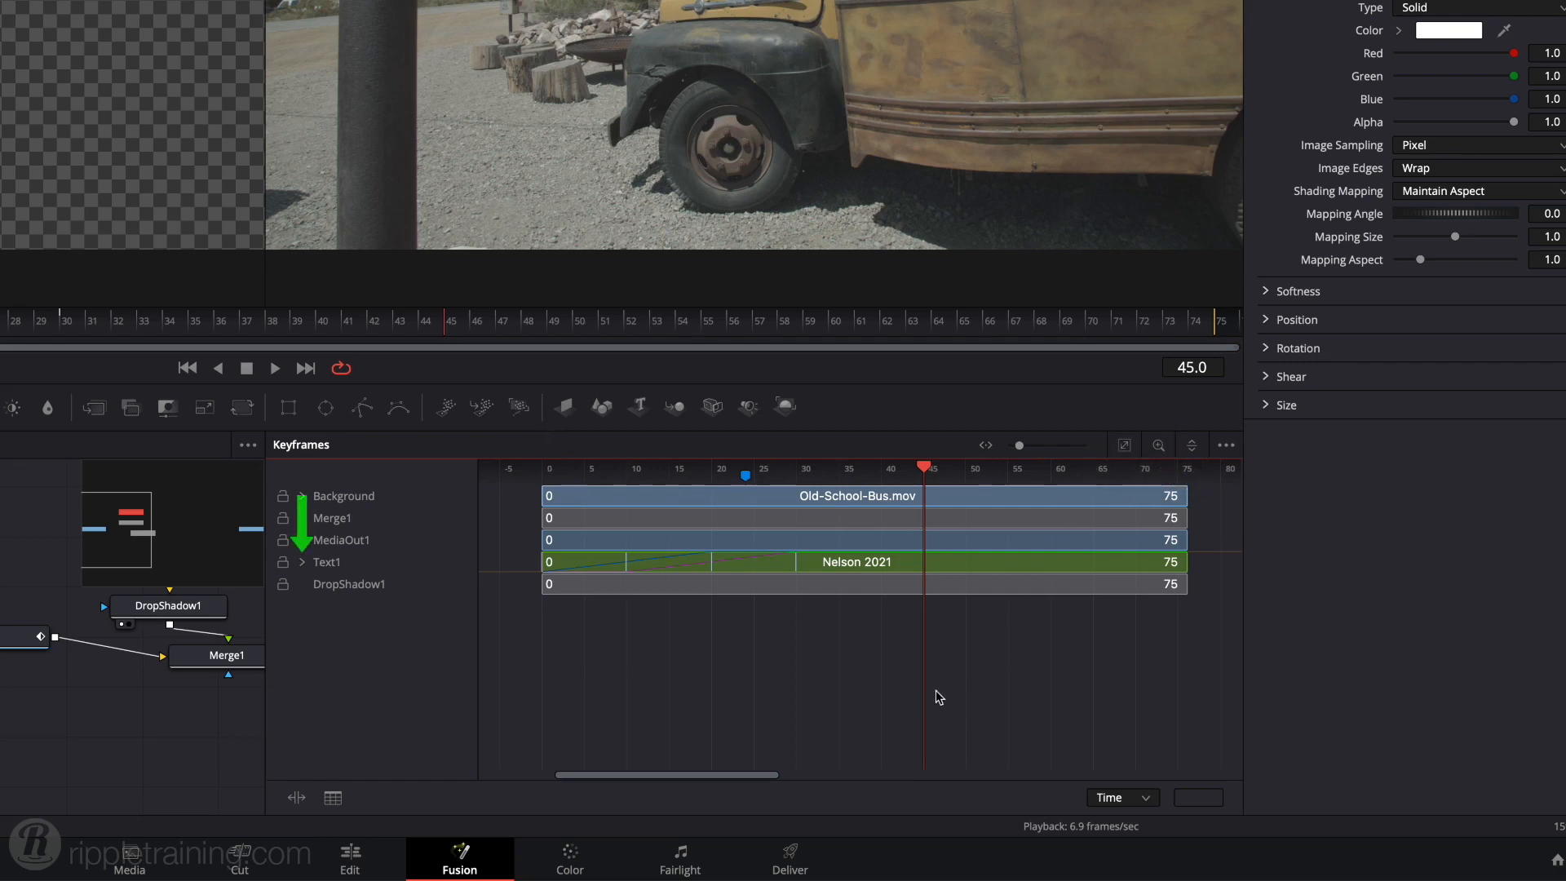
left_click(303, 562)
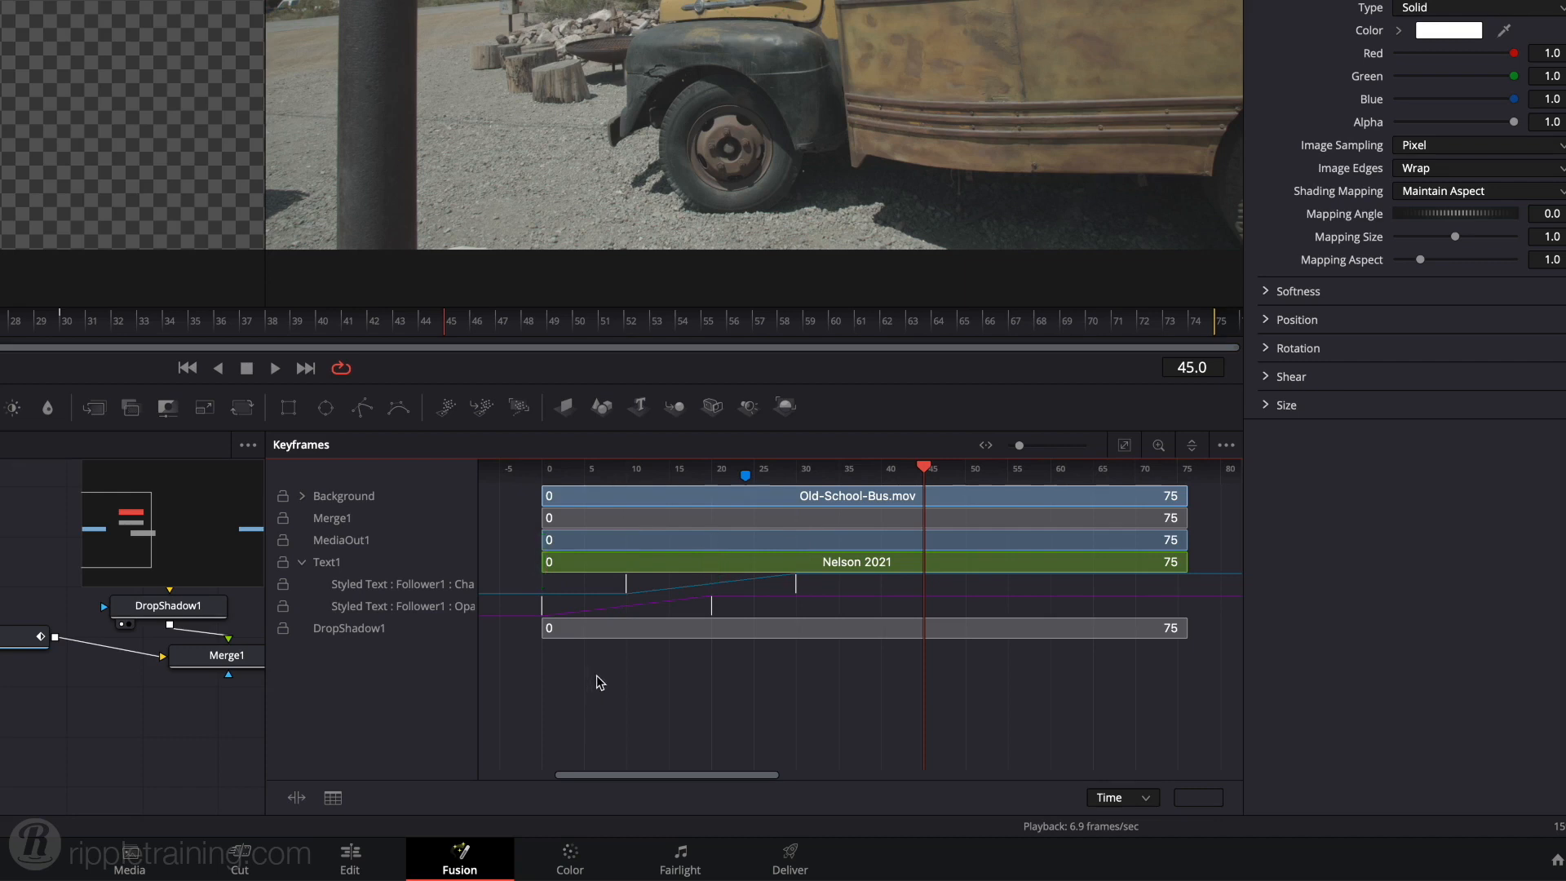
Extend the character rotation animation's last keyframe to frame 41, and shift both rotation keyframes earlier so the animation starts at frame 0.
left_click(792, 598)
left_click_drag(792, 598, 885, 602)
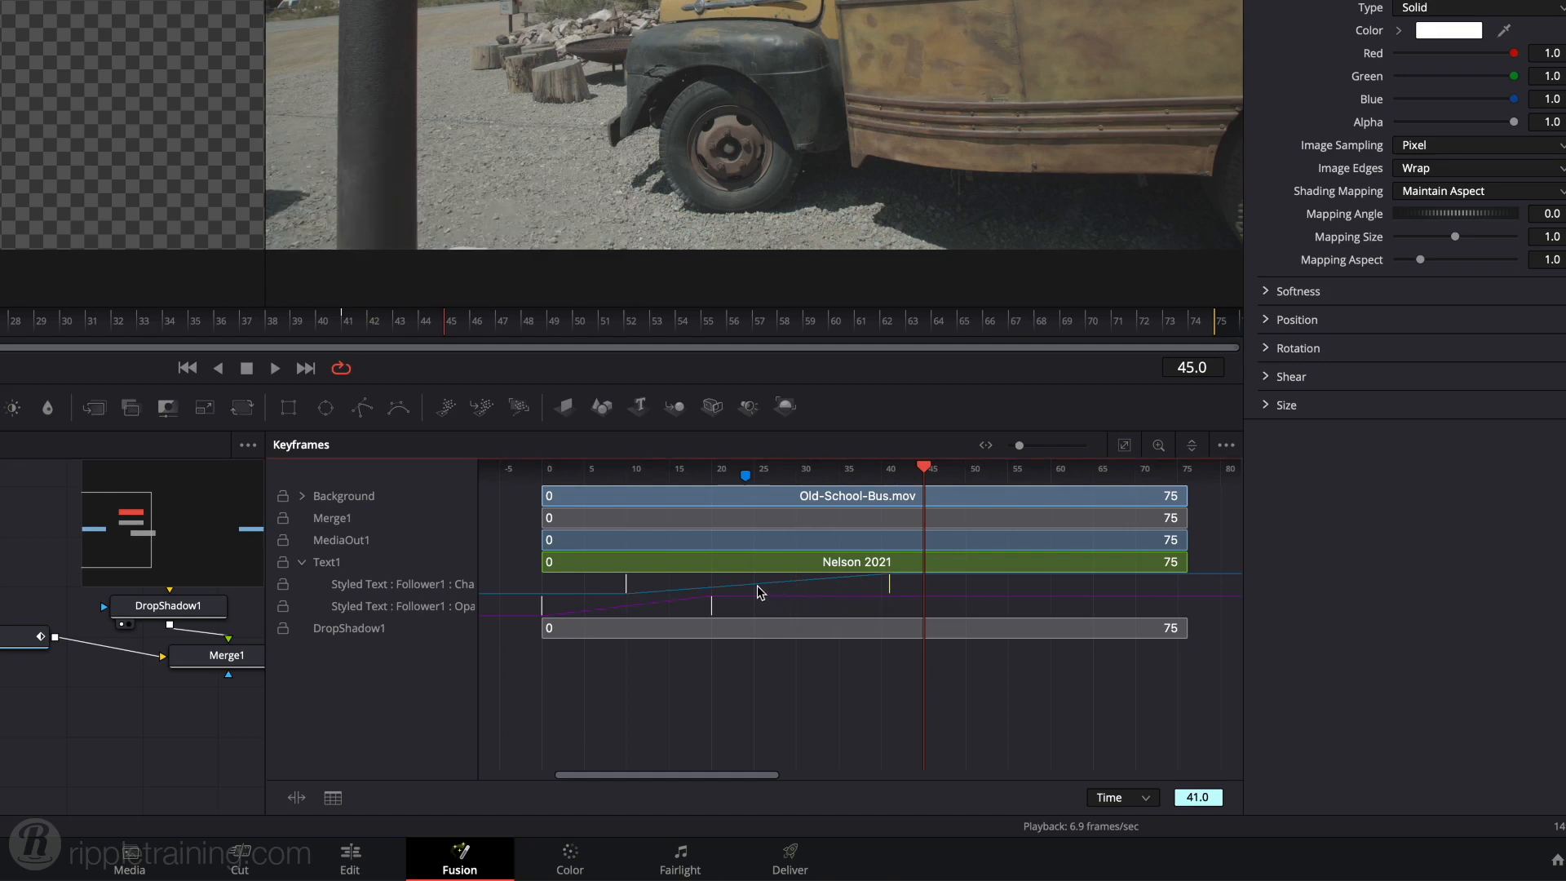
left_click_drag(755, 589, 623, 595)
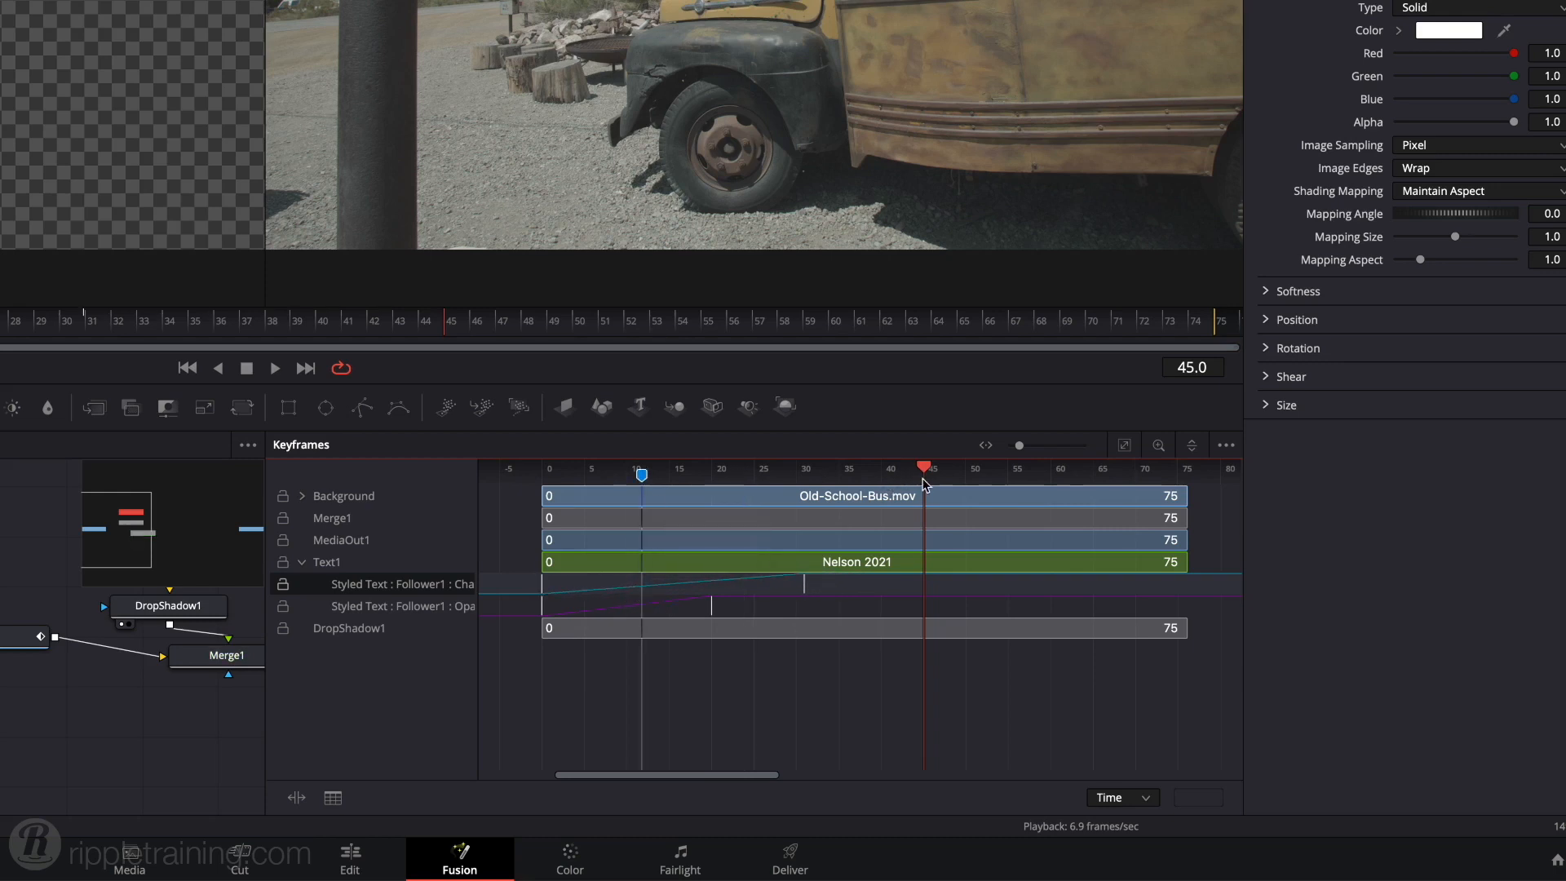
Play the composition from frame 0 to preview the retimed title animation.
left_click_drag(925, 471, 839, 470)
left_click_drag(741, 495, 543, 515)
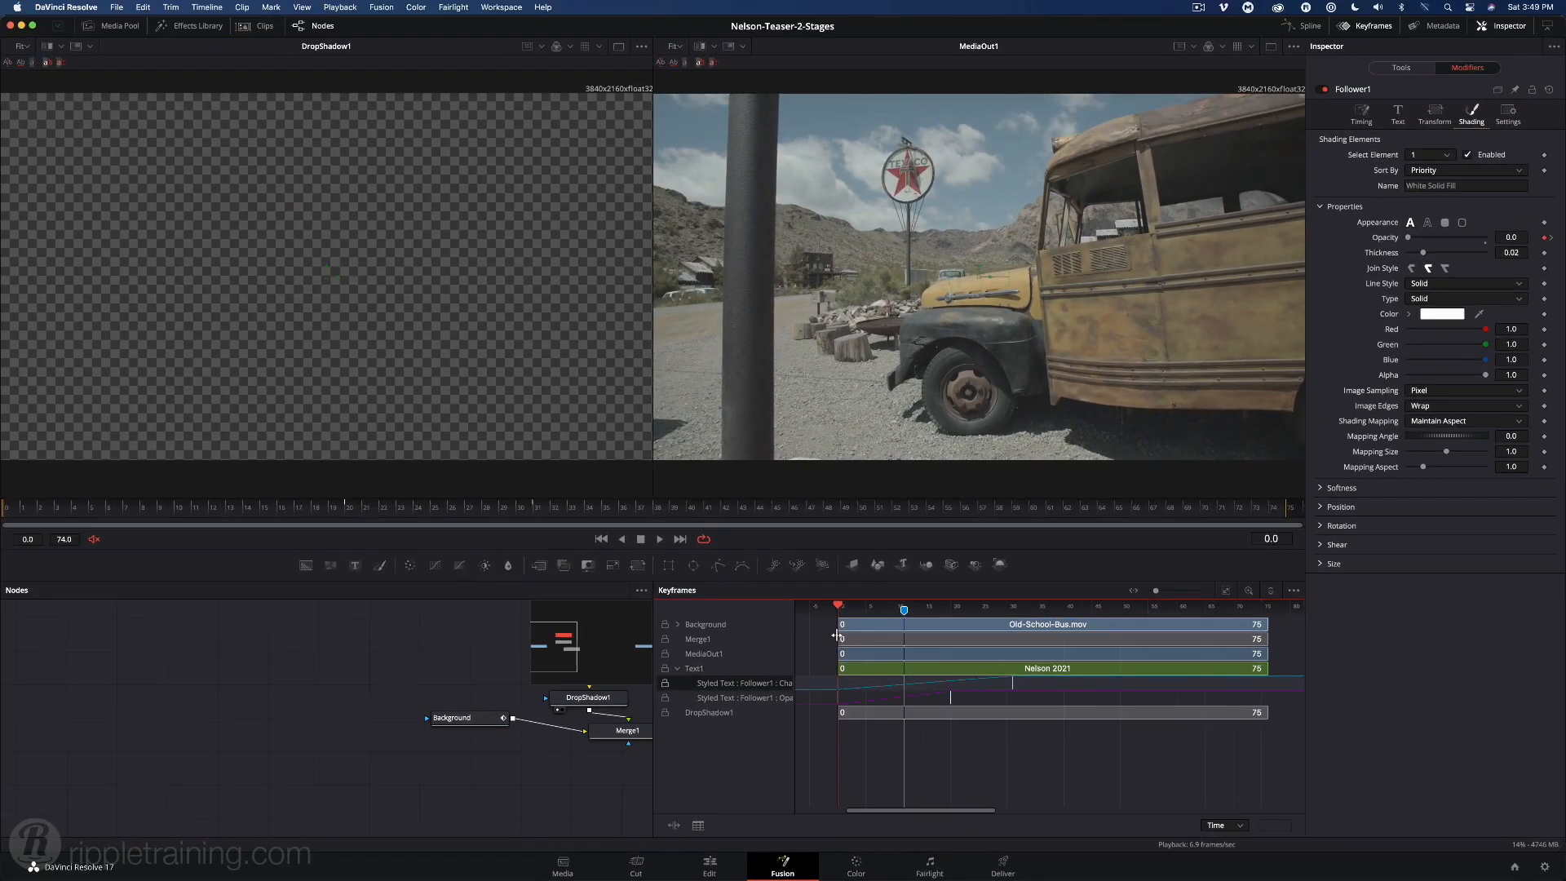
key("space")
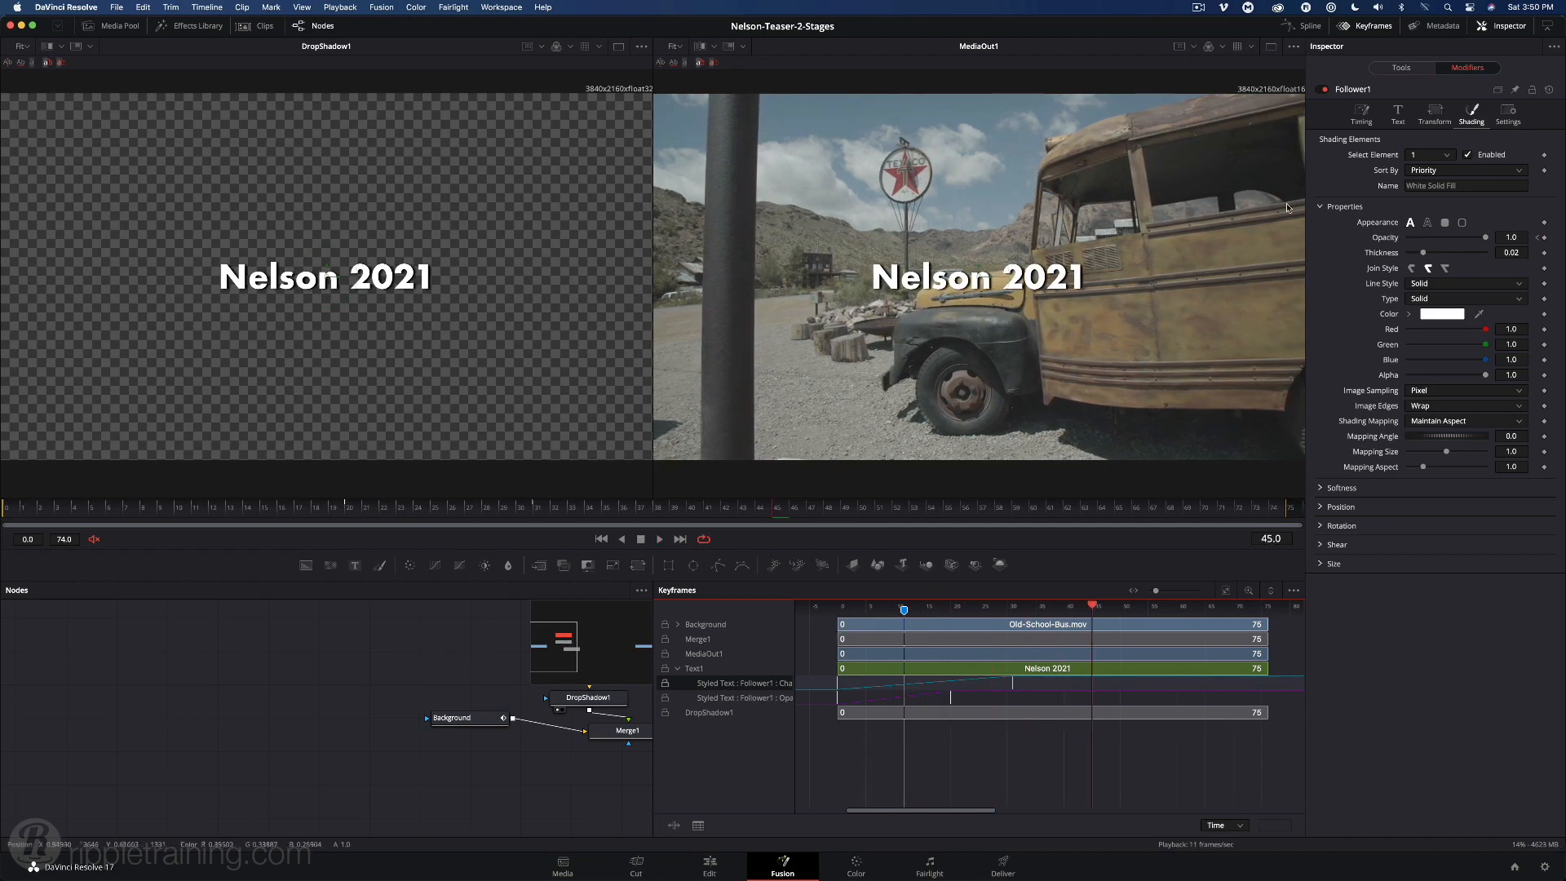
Hide the Keyframes editor and lower the title over the bus's front fender, to a Center Y of about 0.33.
left_click(1366, 27)
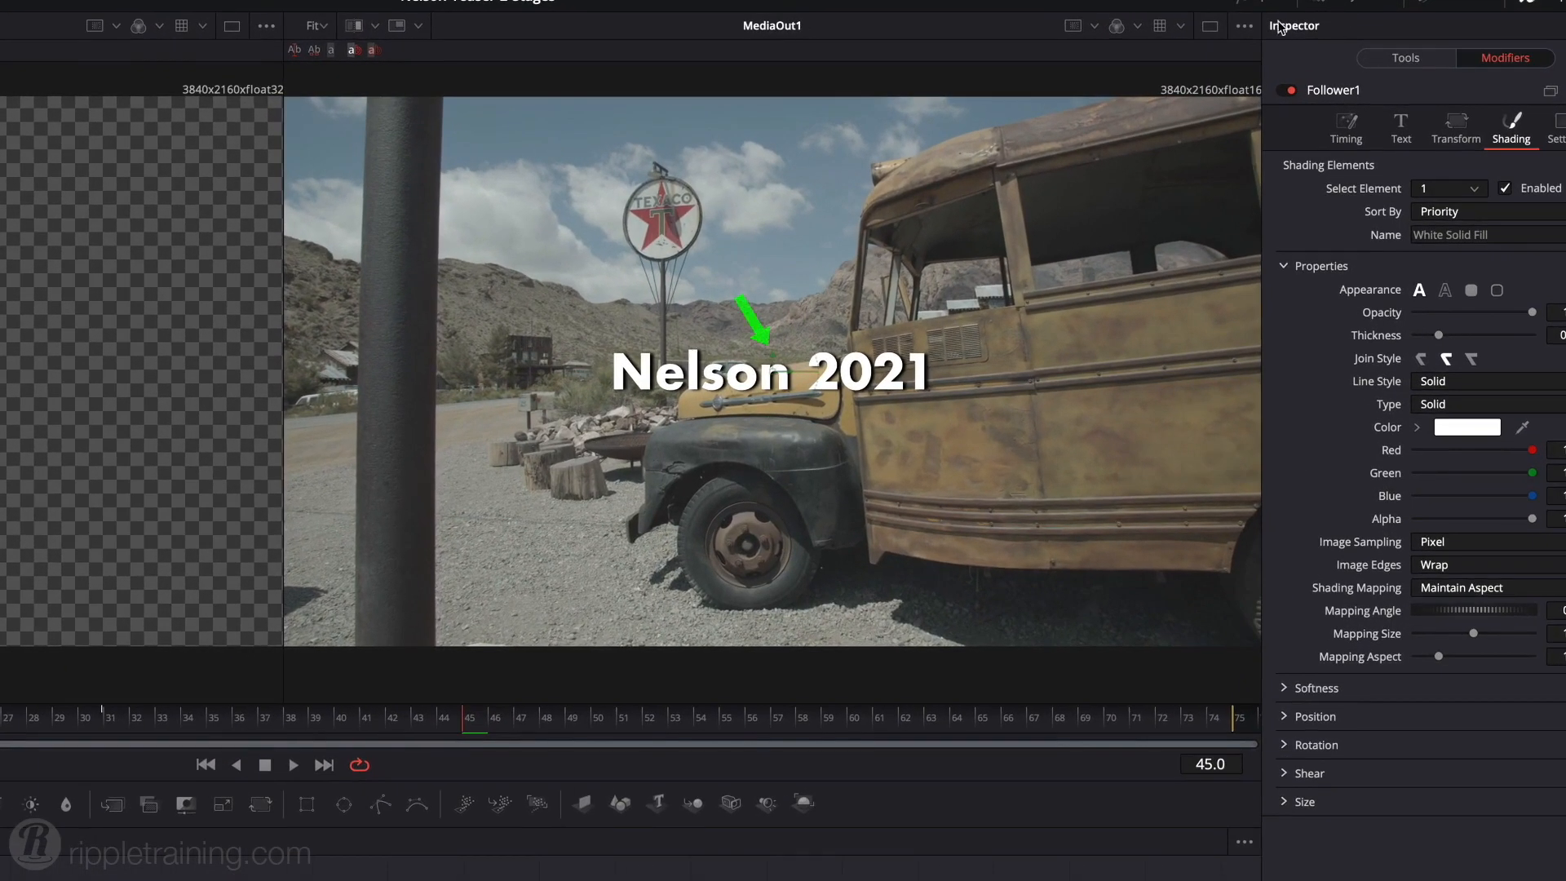
left_click(772, 359)
left_click_drag(772, 359, 759, 452)
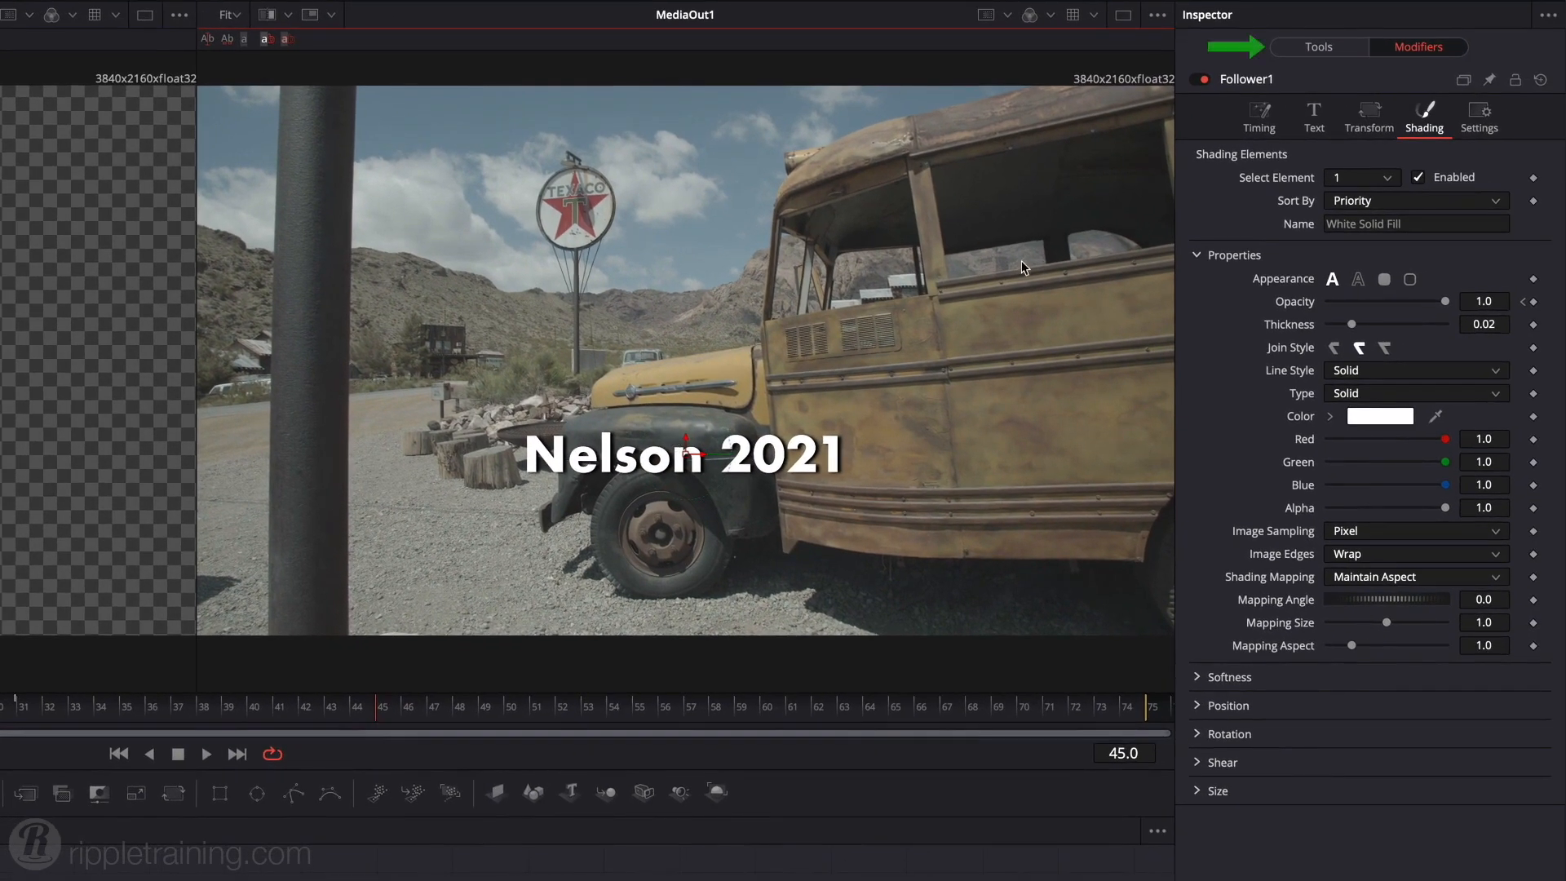
Modify the Center parameter in Text1's layout with Tracker position.
left_click(1327, 51)
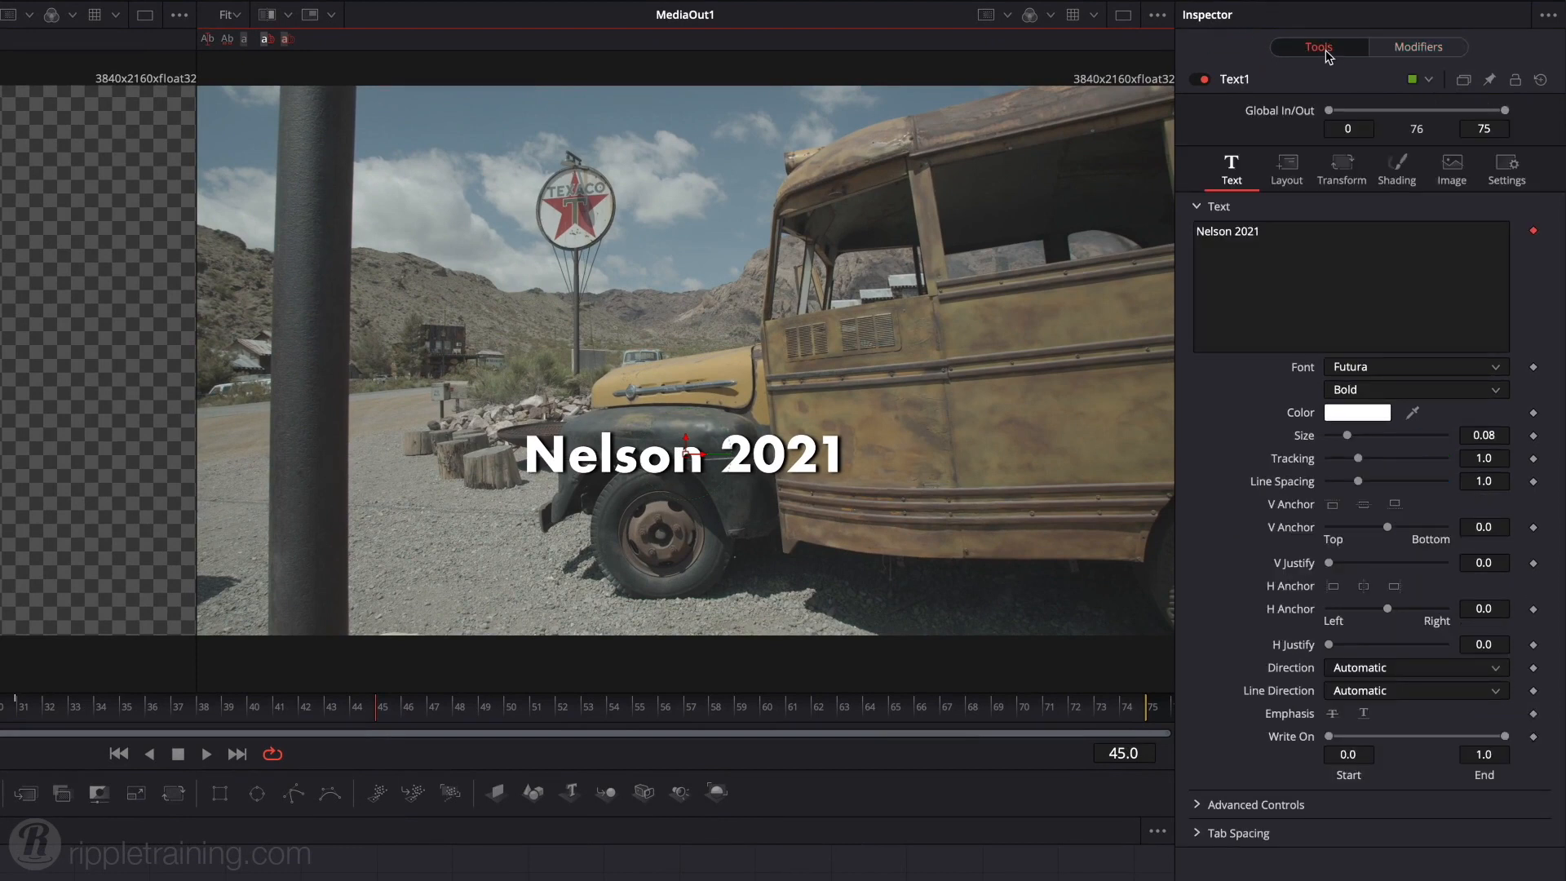
left_click(1289, 171)
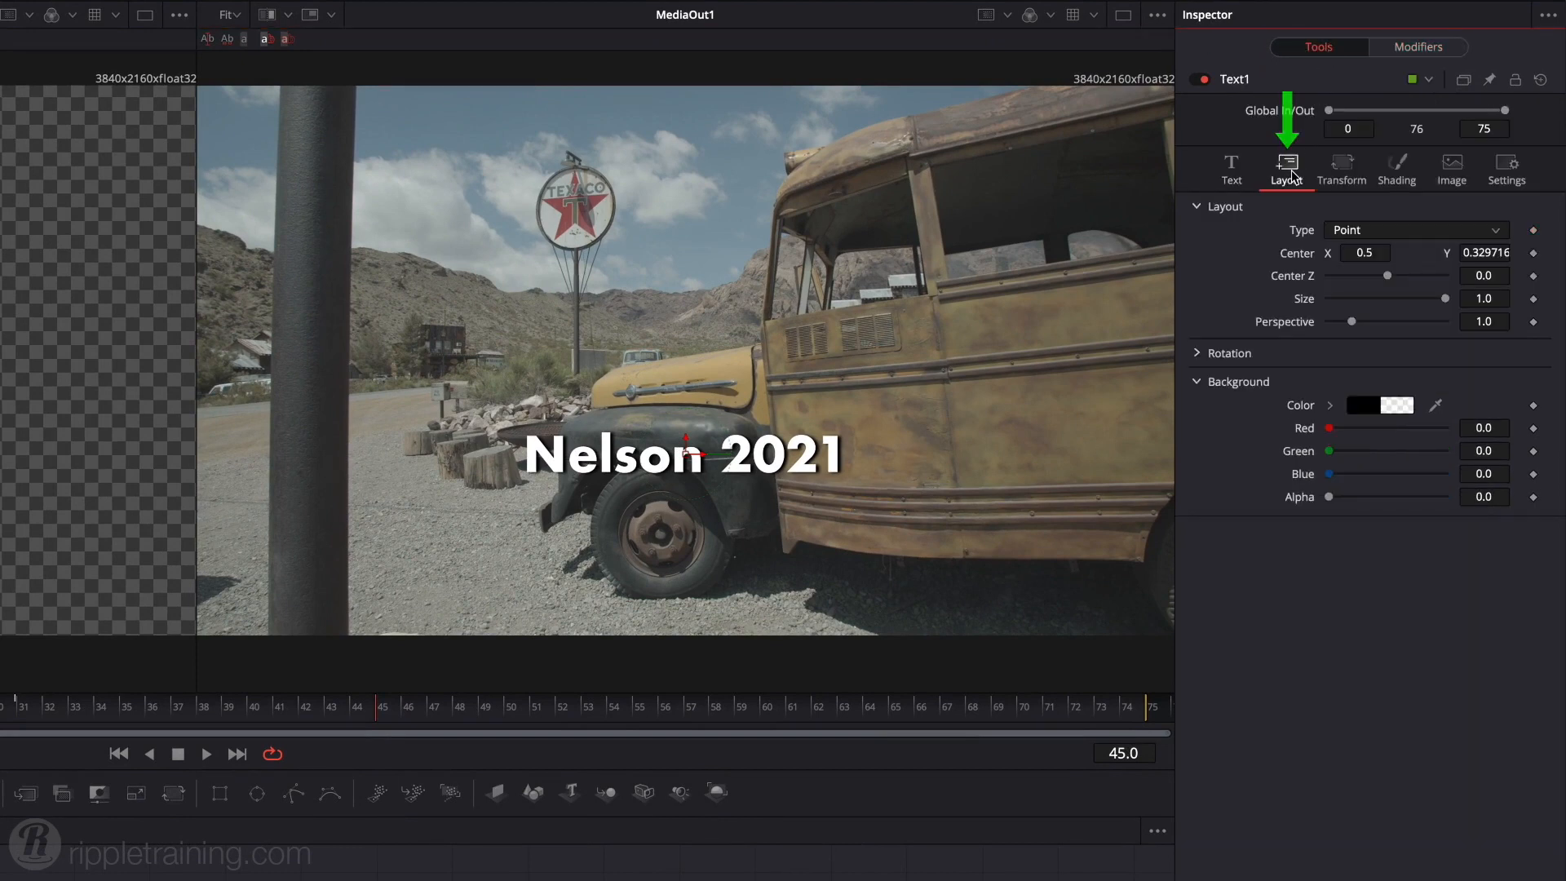
right_click(1296, 256)
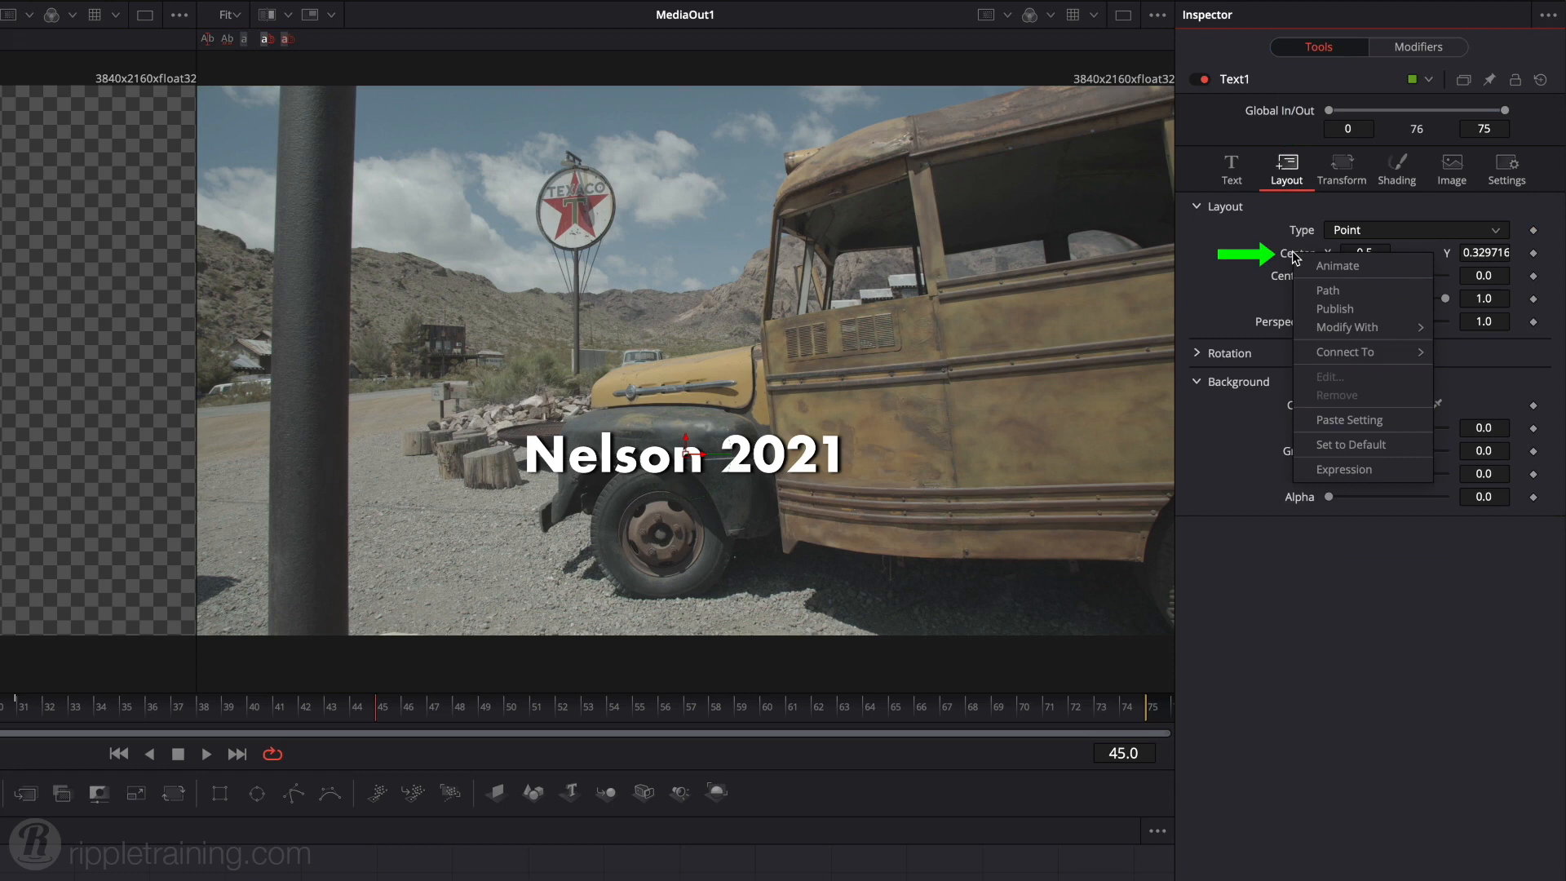
mouse_move(1316, 331)
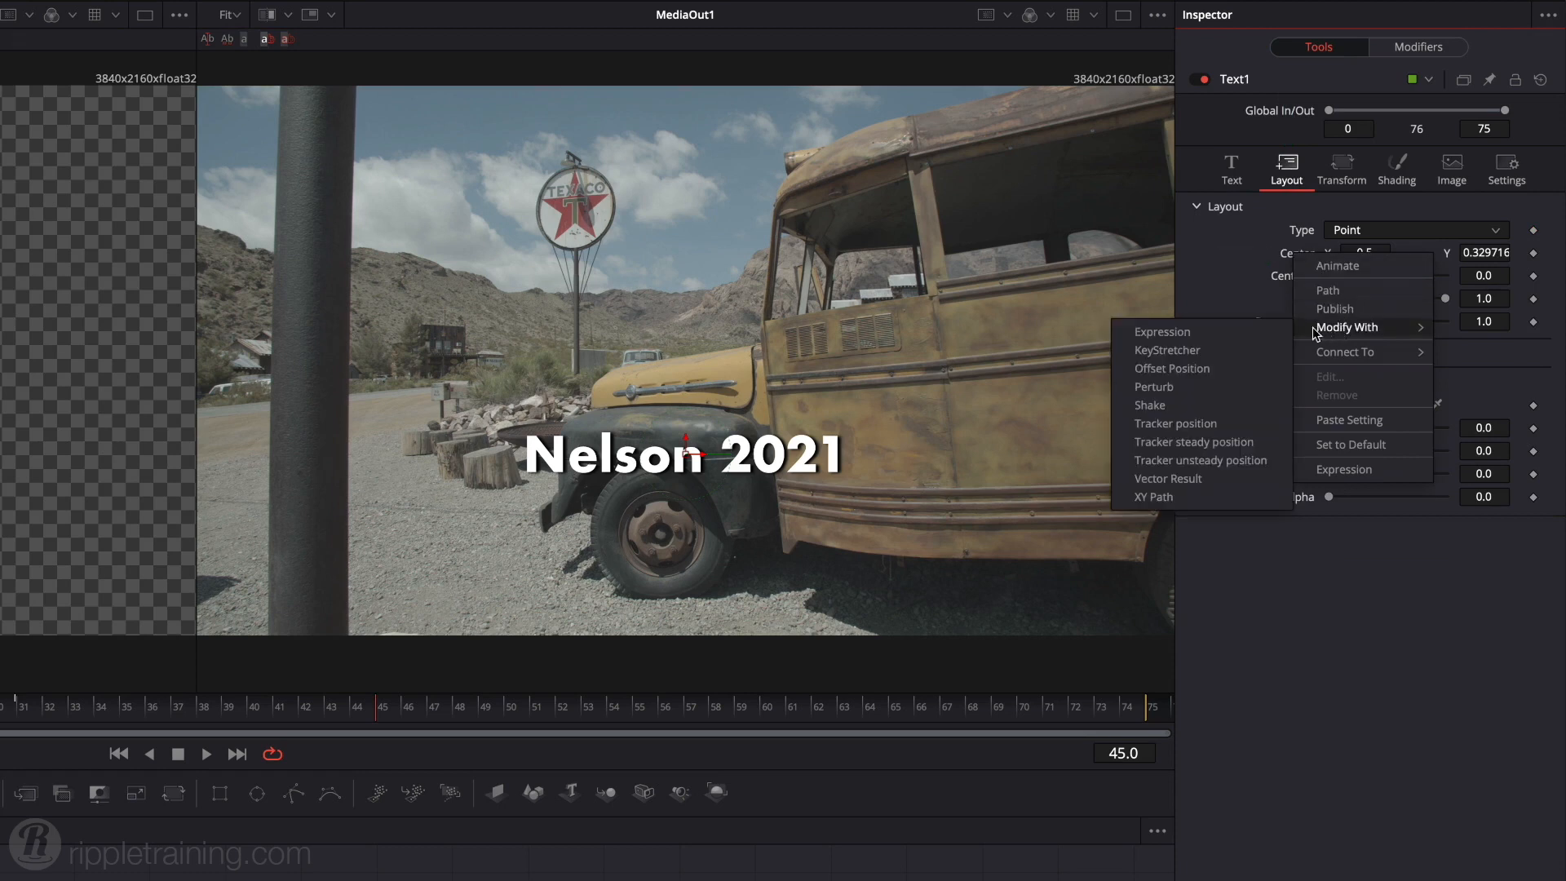
left_click(1199, 424)
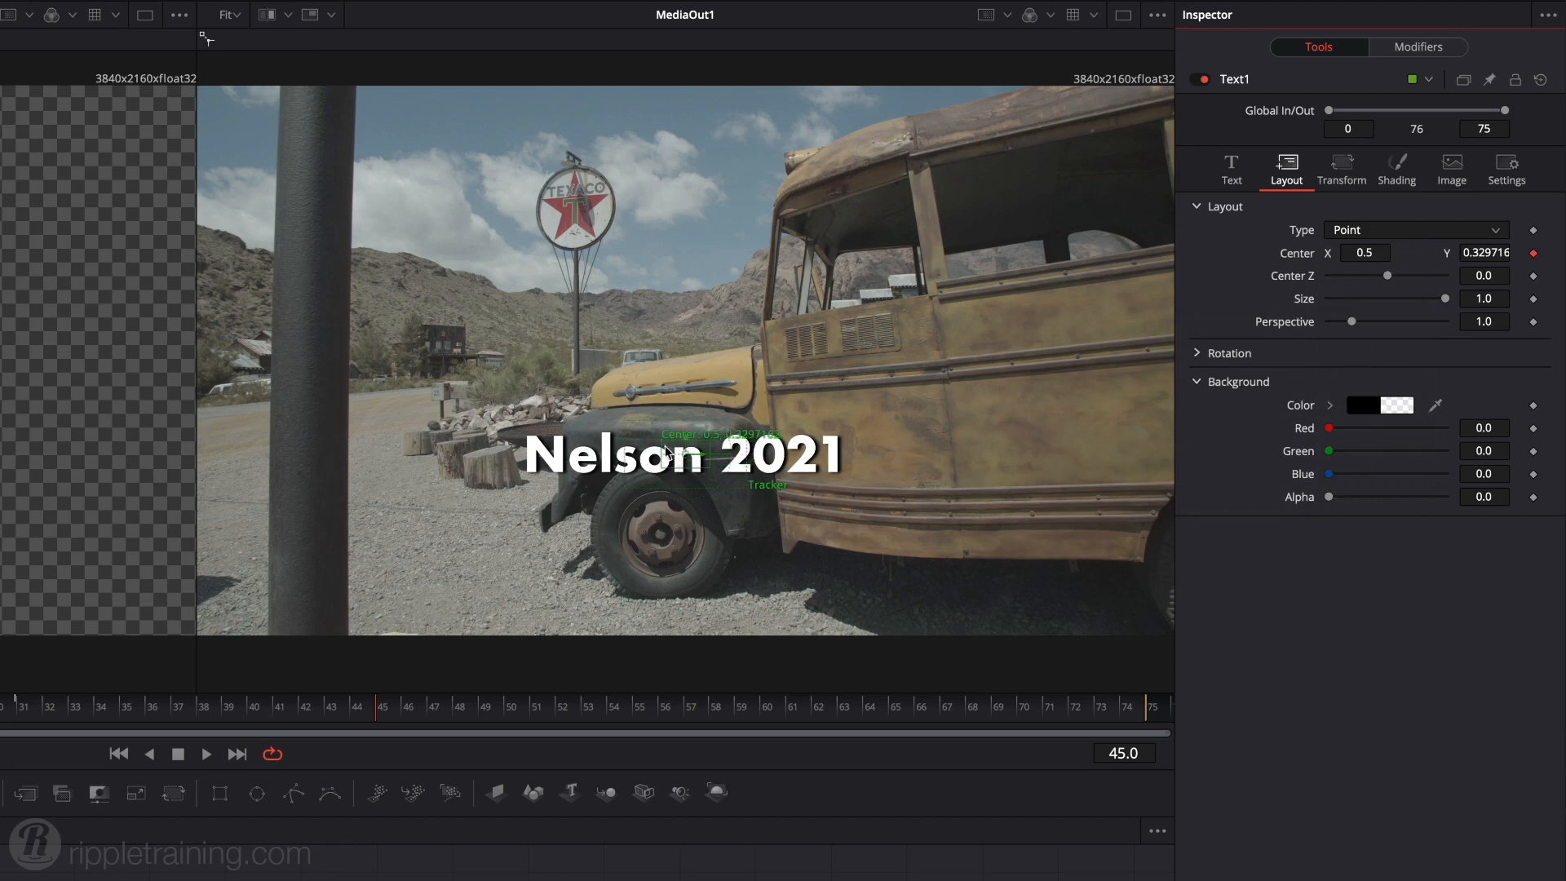
Place the tracker pattern on the front of the bus's hood and connect the tracker source to the Background node's output.
left_click_drag(667, 451, 591, 384)
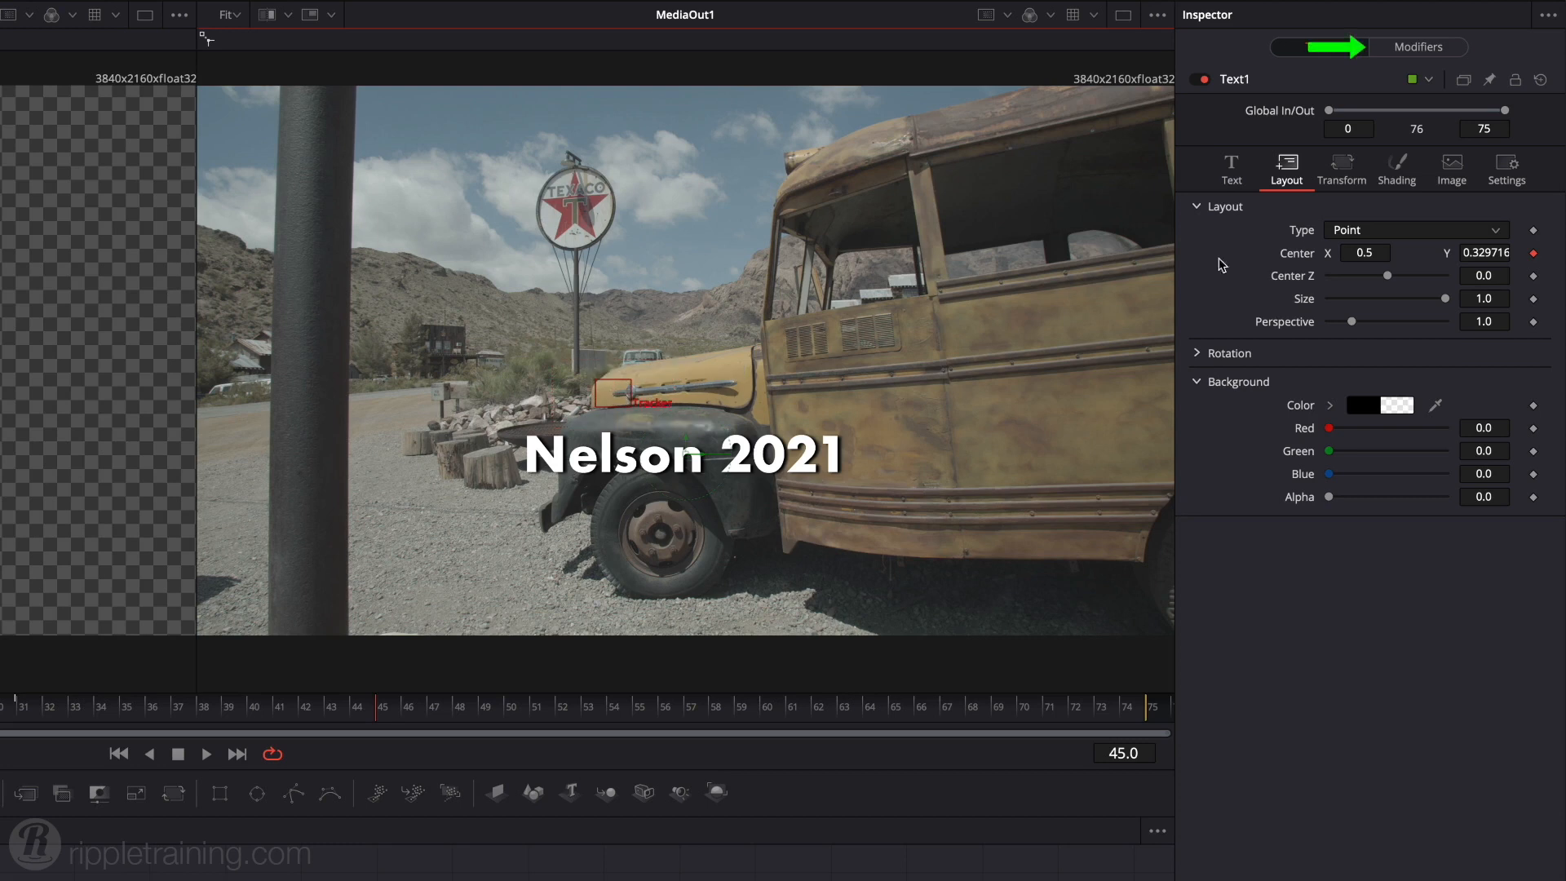
left_click(1422, 51)
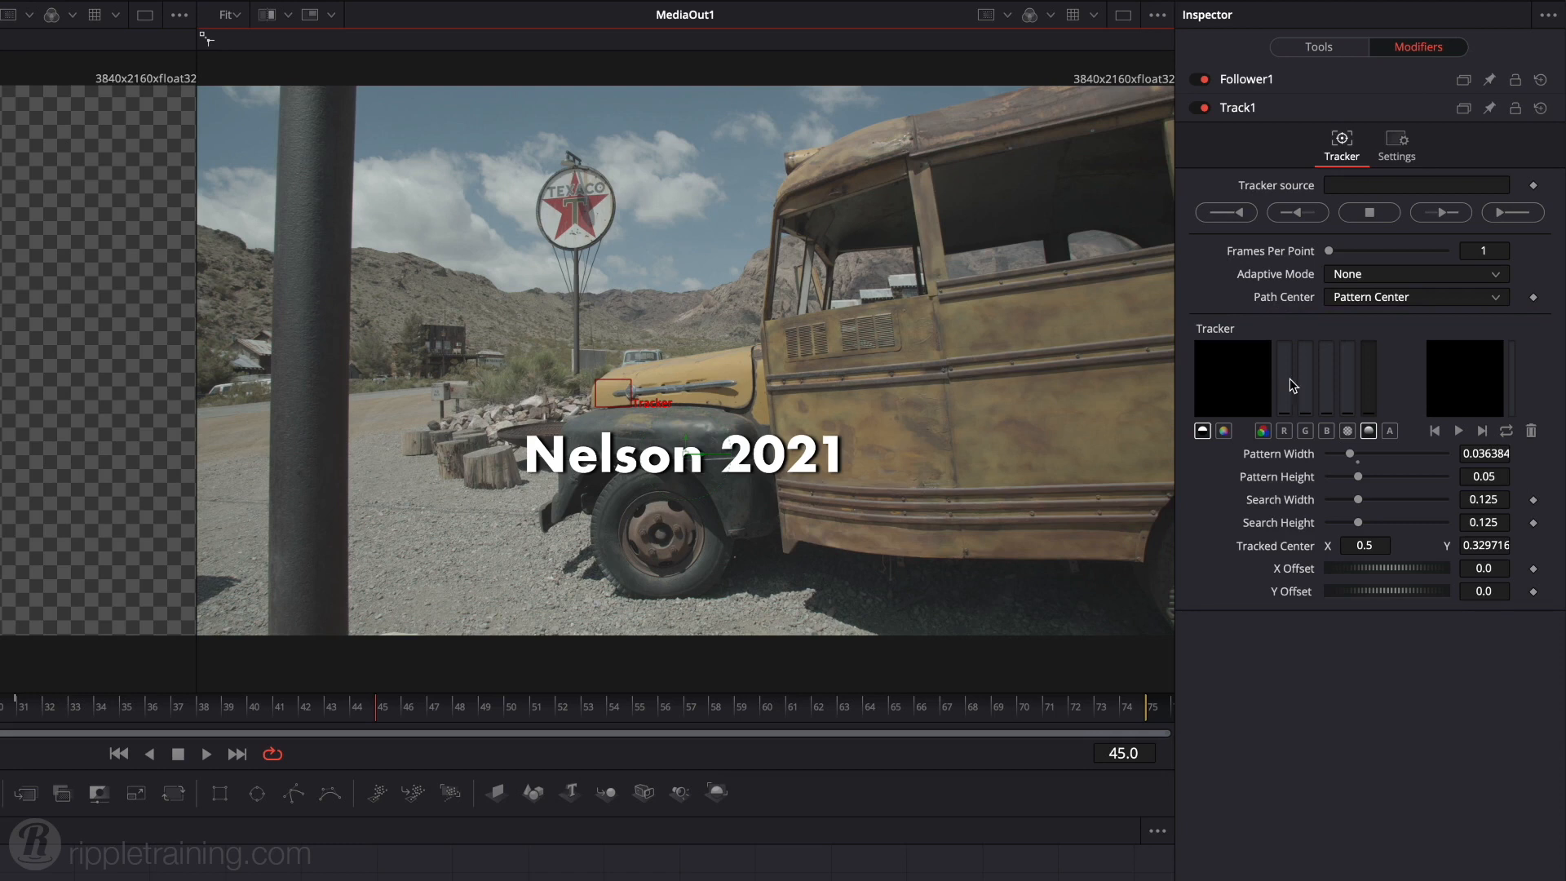
right_click(1283, 194)
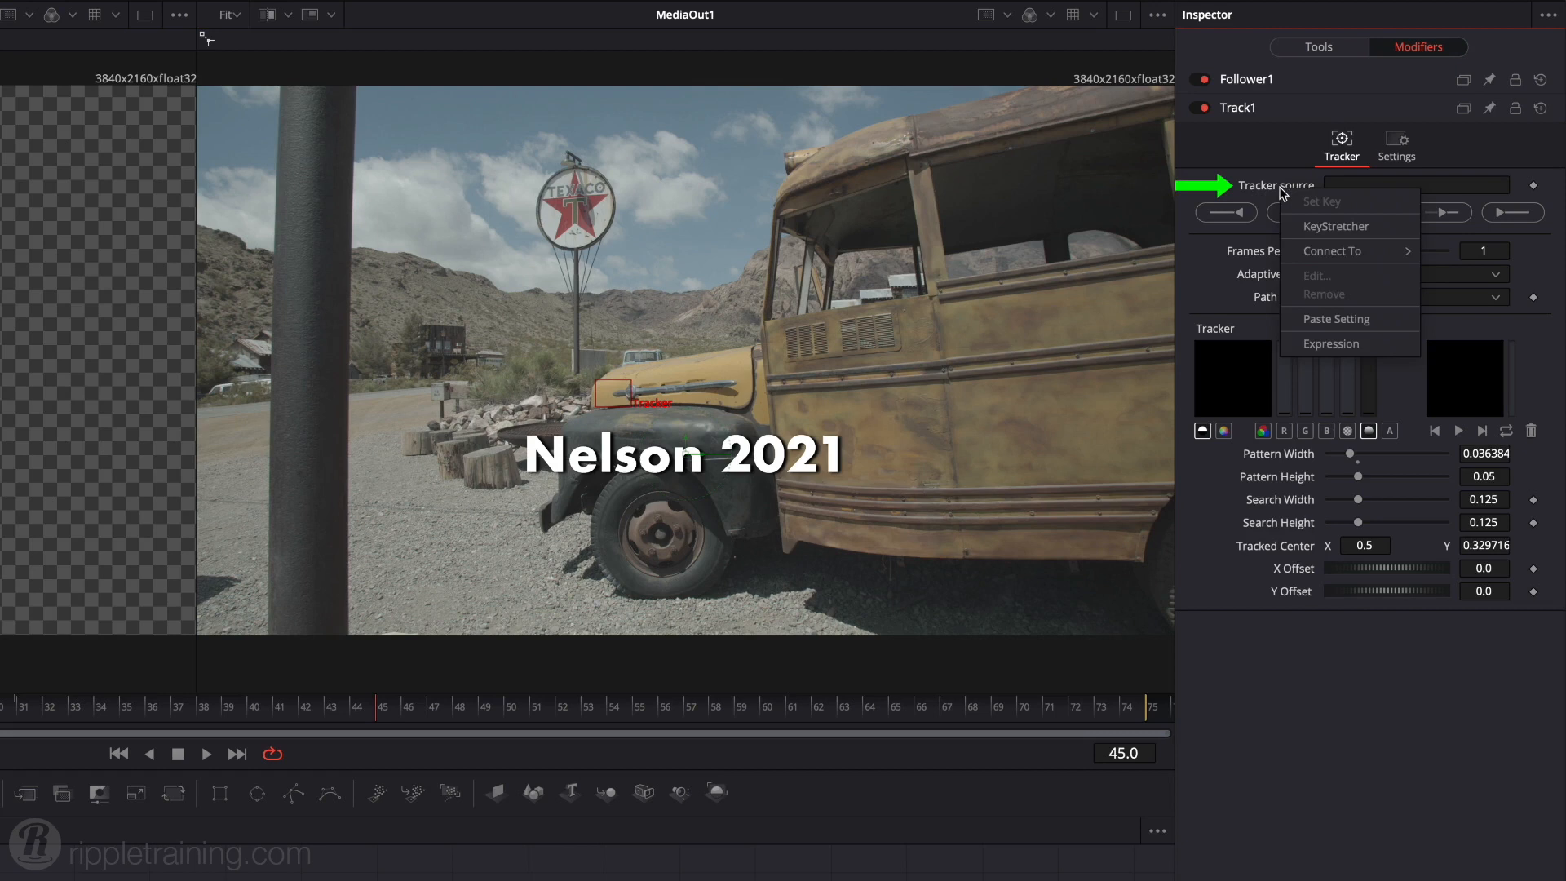
mouse_move(1350, 251)
mouse_move(1466, 261)
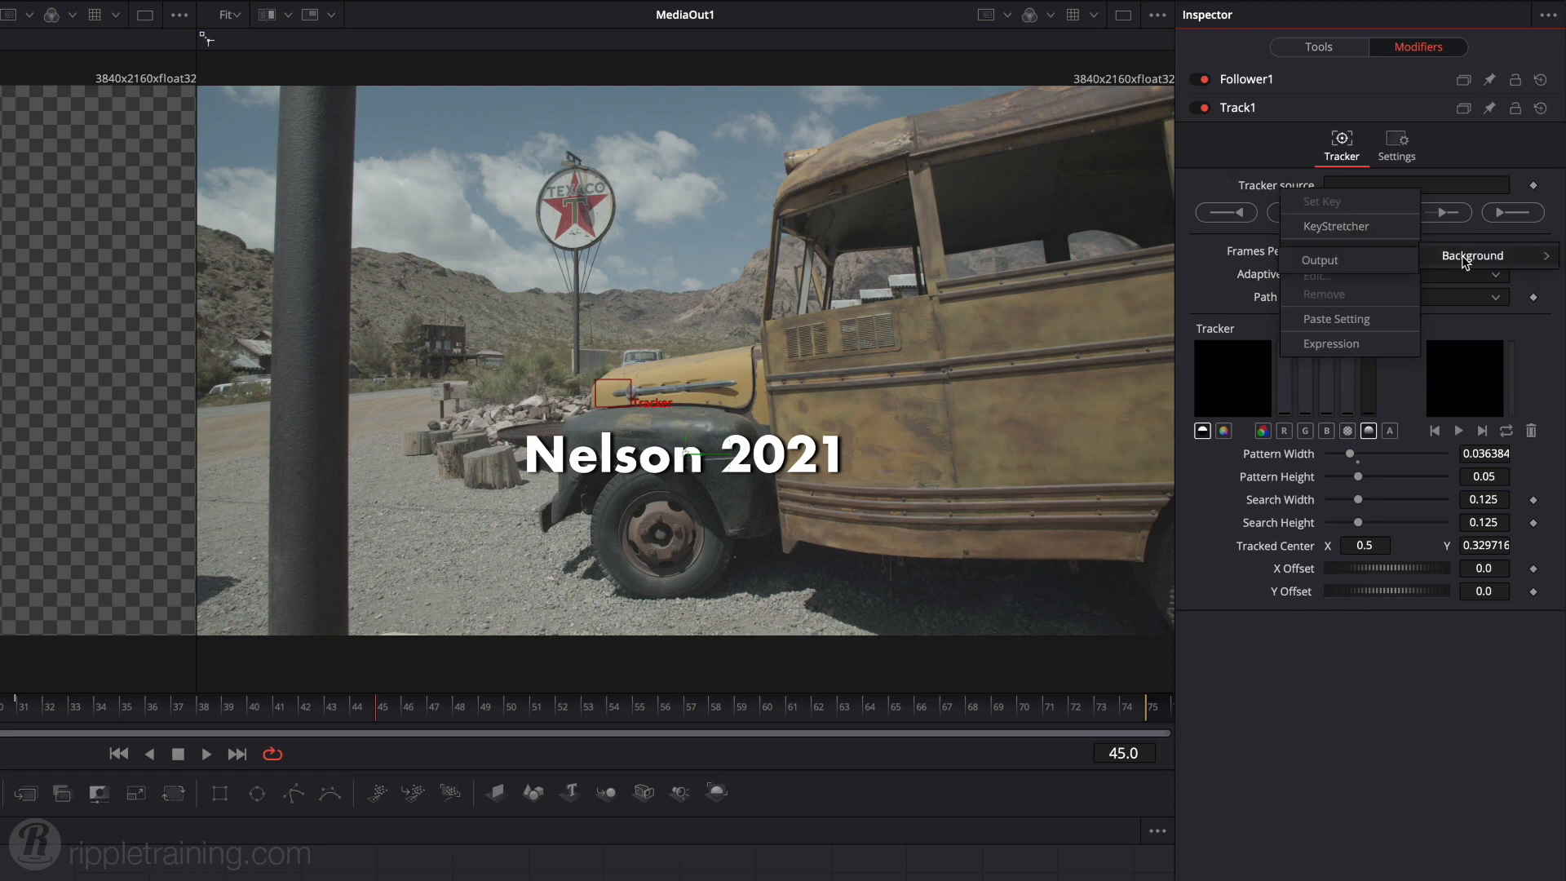
left_click(1377, 262)
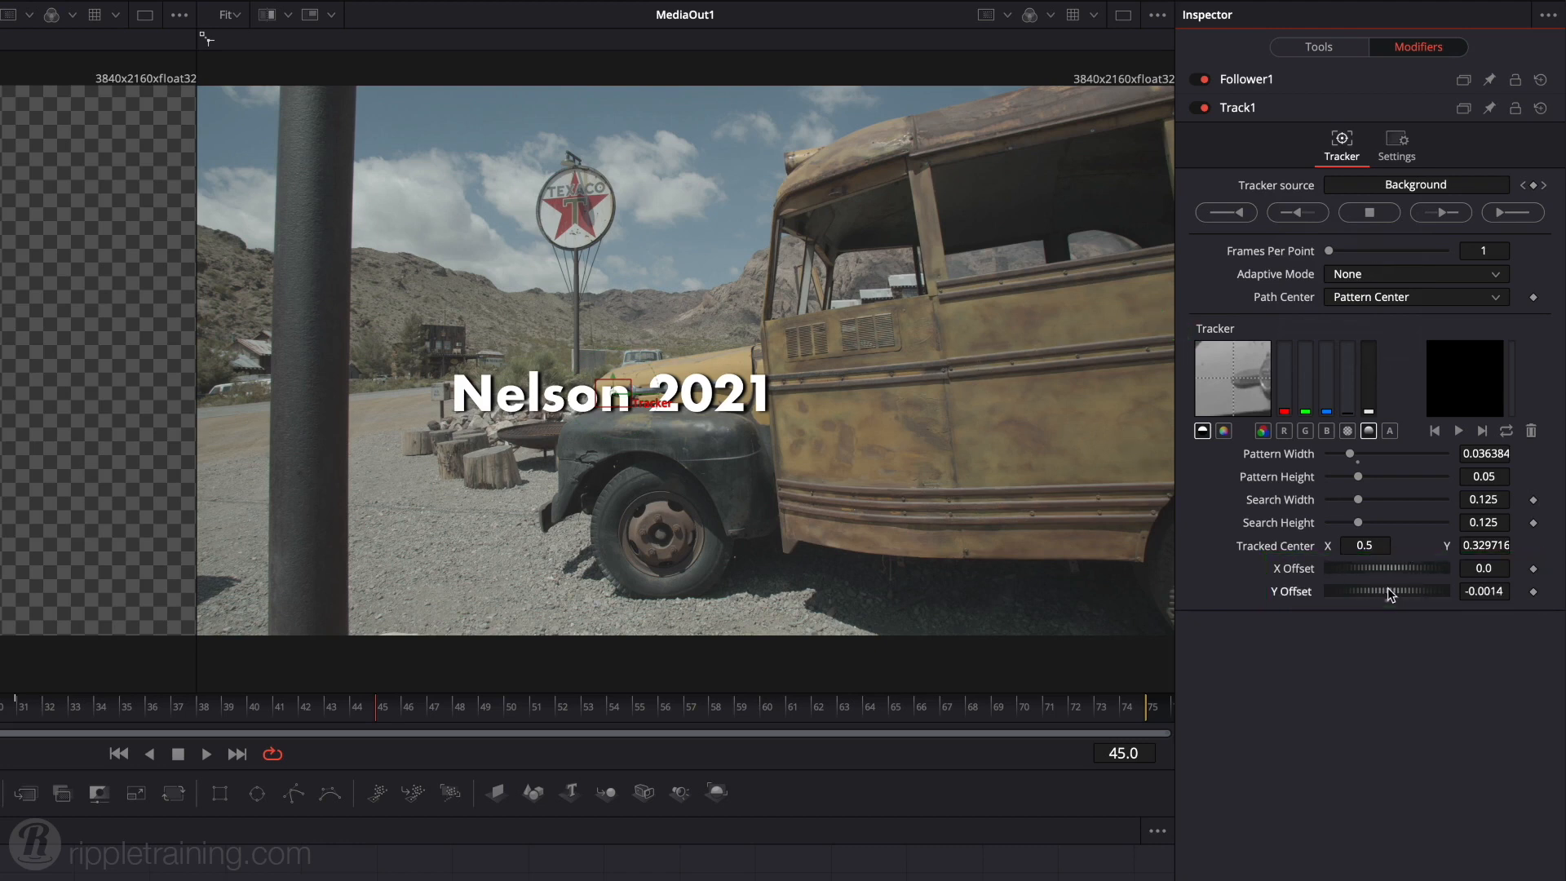
Set Track1's Y Offset to -0.0739 and refit the pattern box to the hood's front edge, about 0.028 wide by 0.043 high.
left_click_drag(1387, 588, 1343, 594)
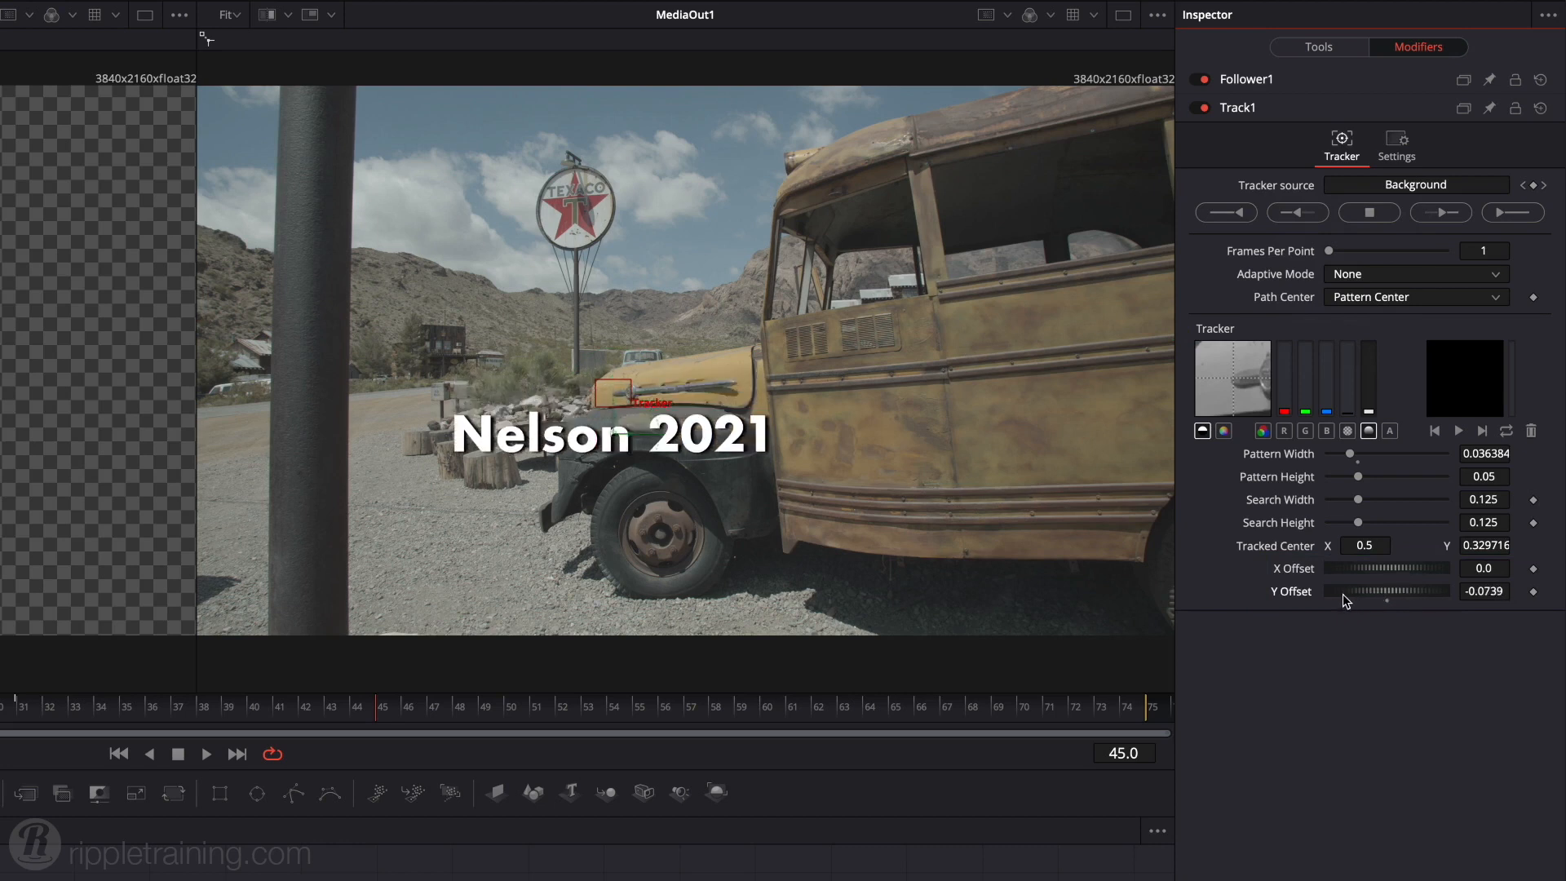
mouse_move(609, 398)
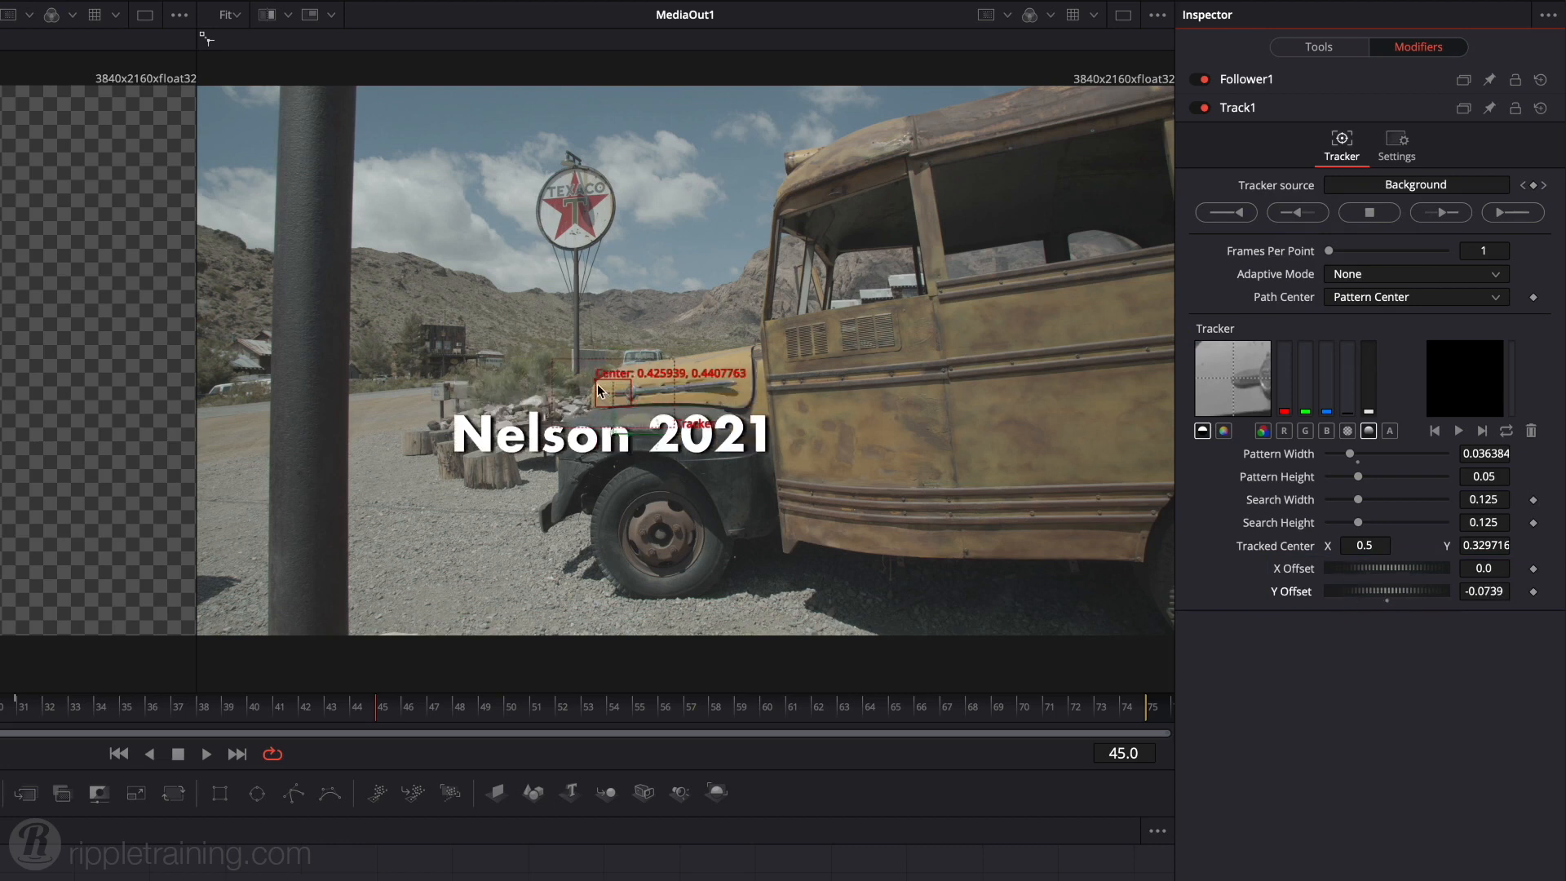
mouse_move(595, 380)
left_mouse_down()
mouse_move(577, 376)
mouse_move(595, 380)
left_mouse_up()
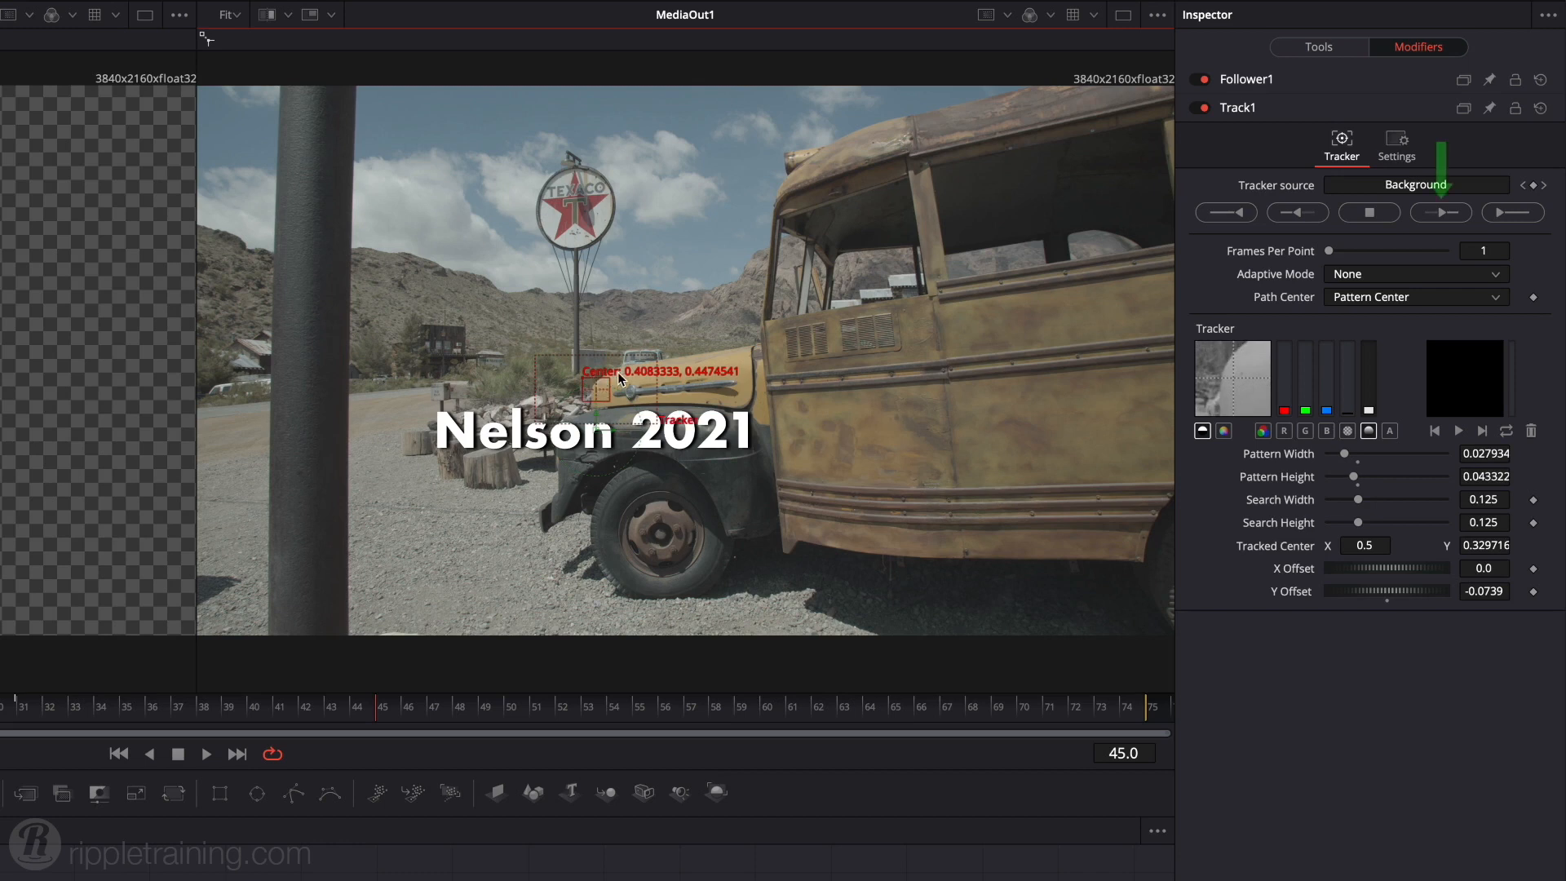
Track the hood forward from frame 45, and set Track1's X Offset to -0.0072 and Y Offset to -0.1203.
left_click(1441, 214)
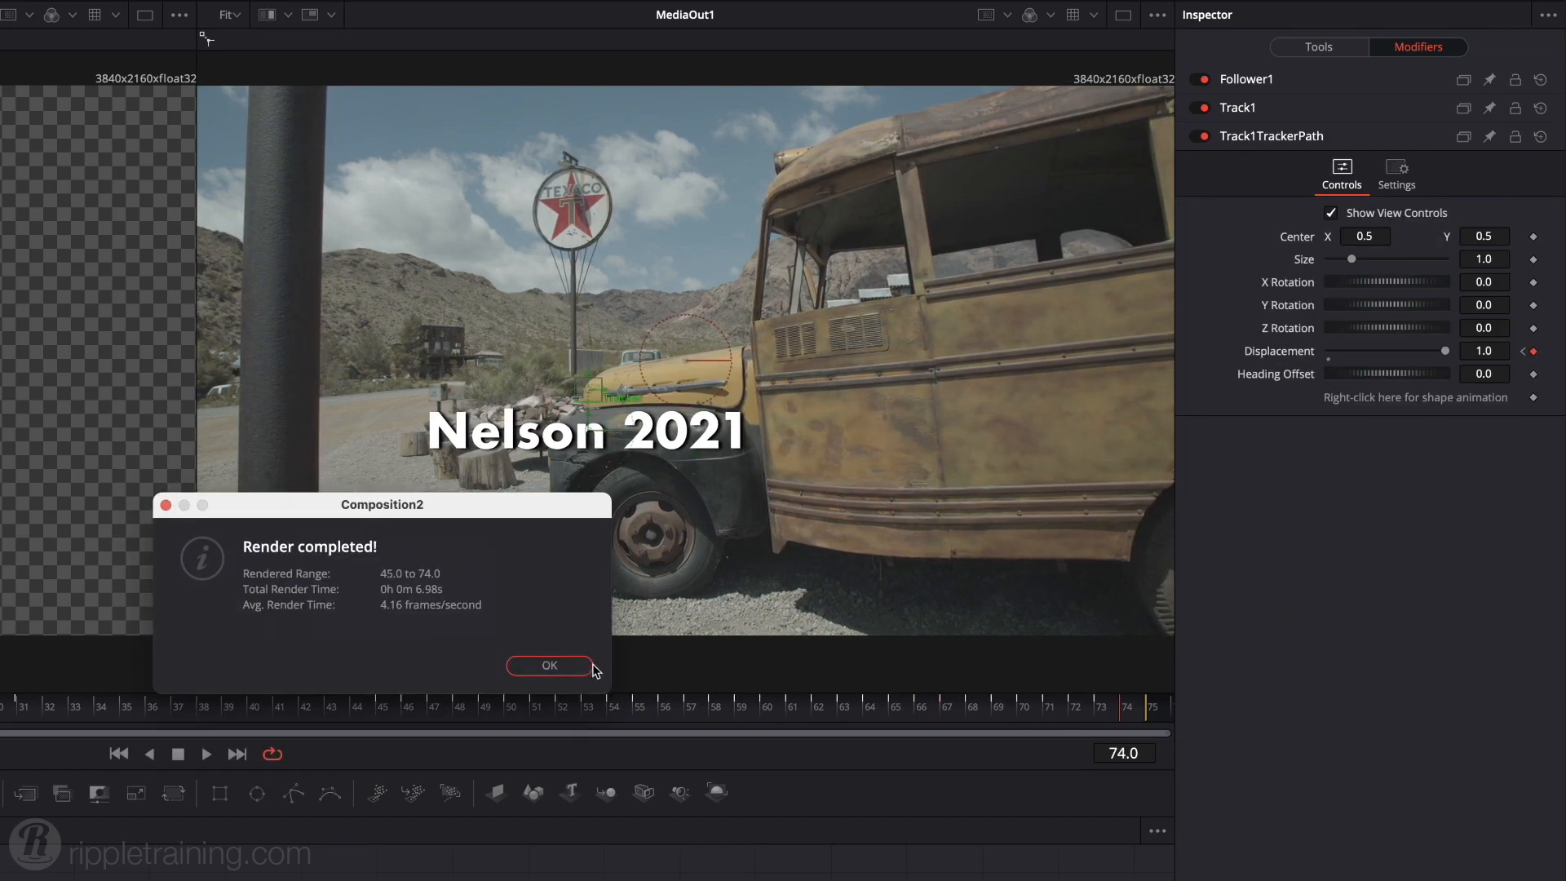
left_click(549, 668)
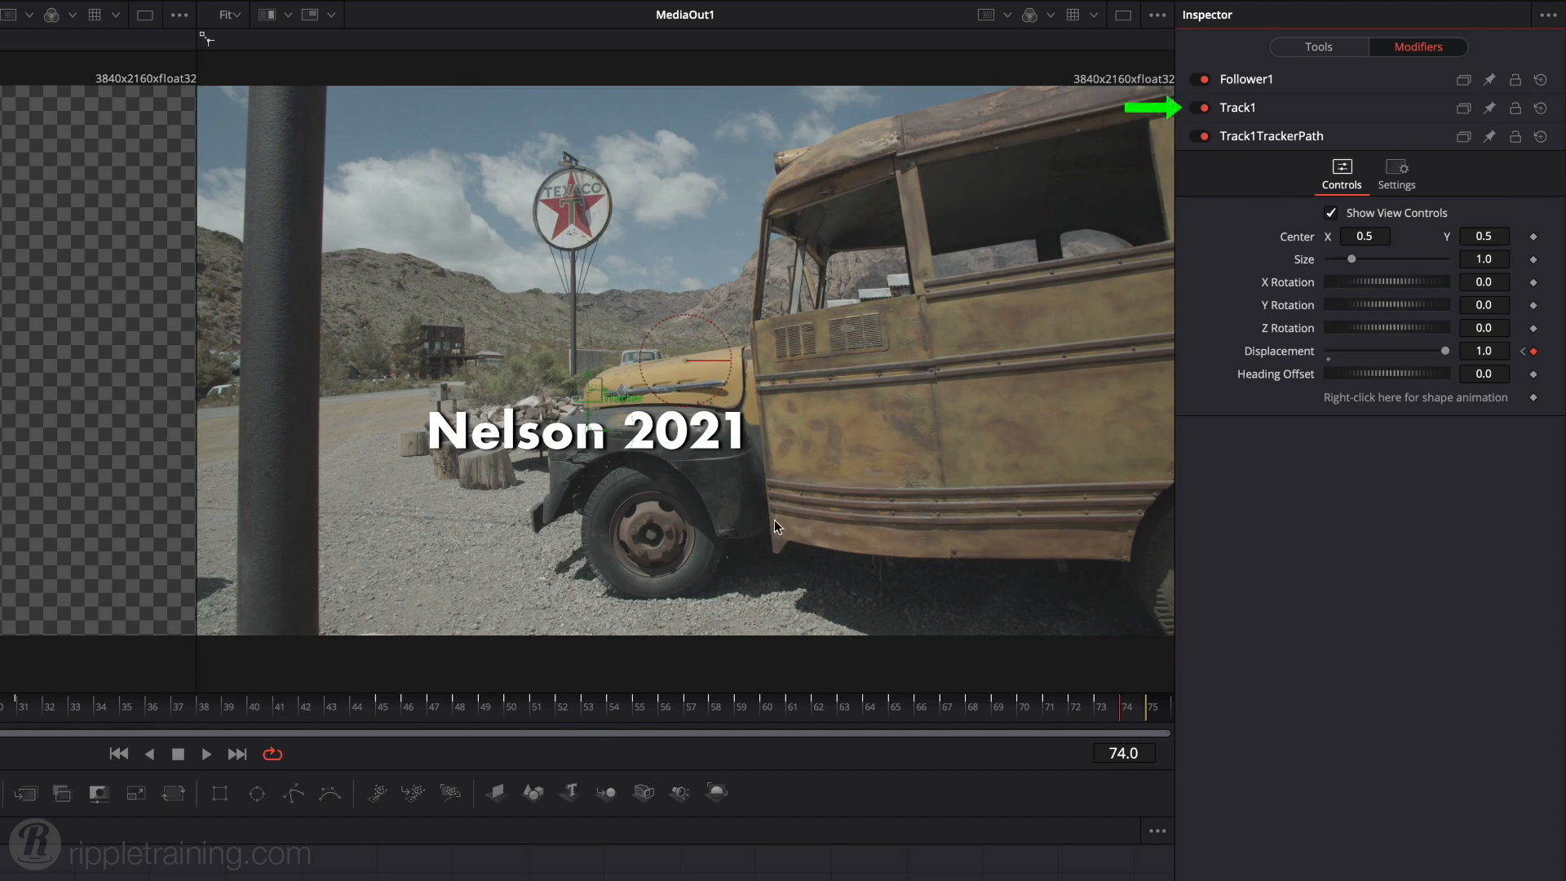
left_click(1290, 106)
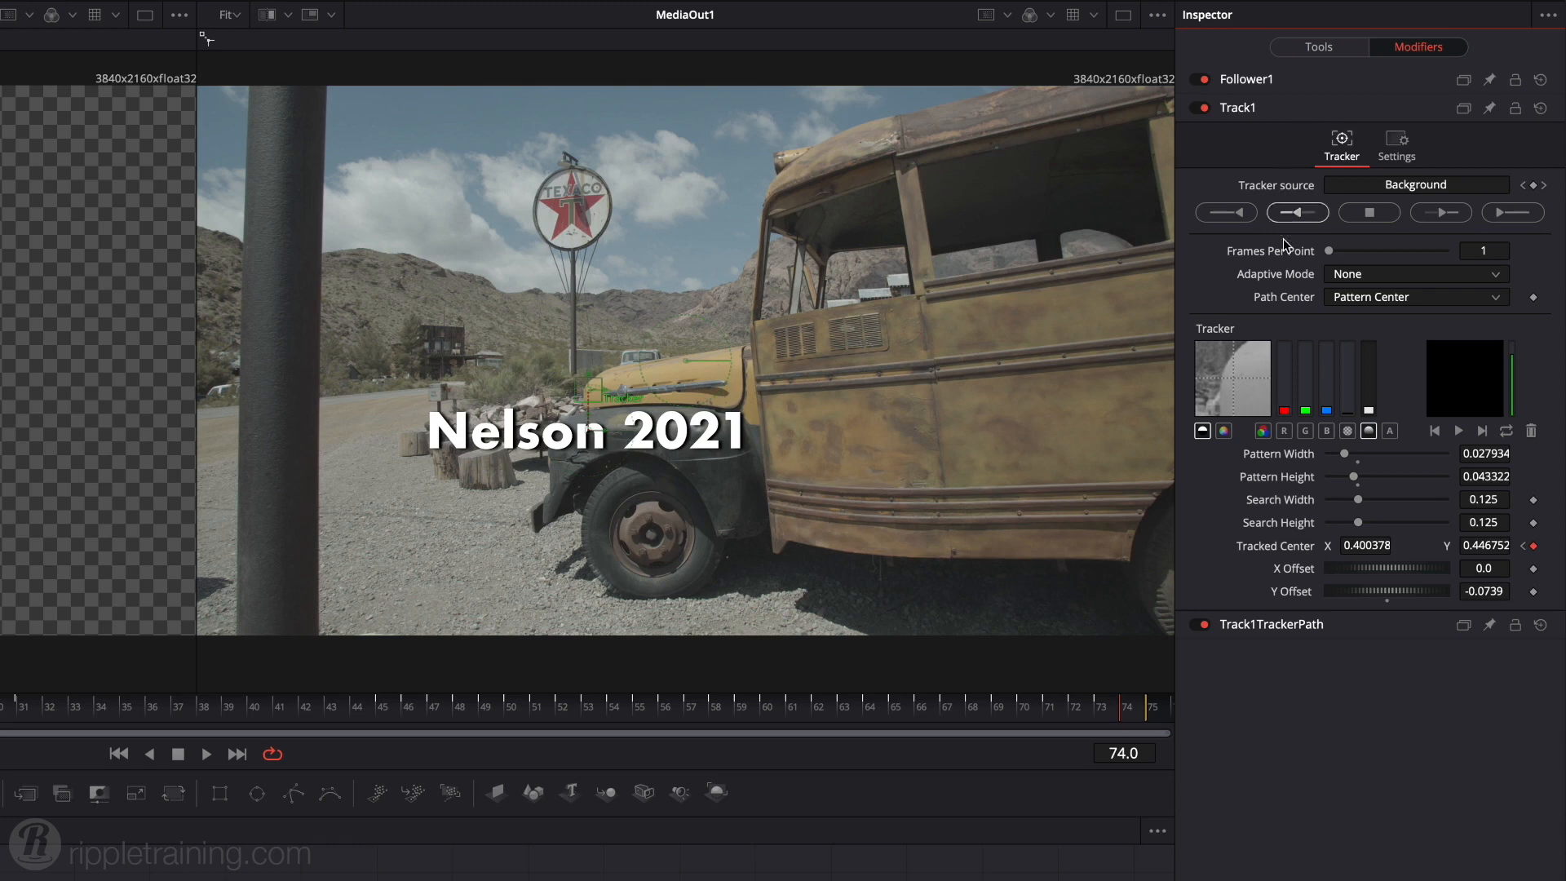
left_click_drag(1388, 568, 1349, 603)
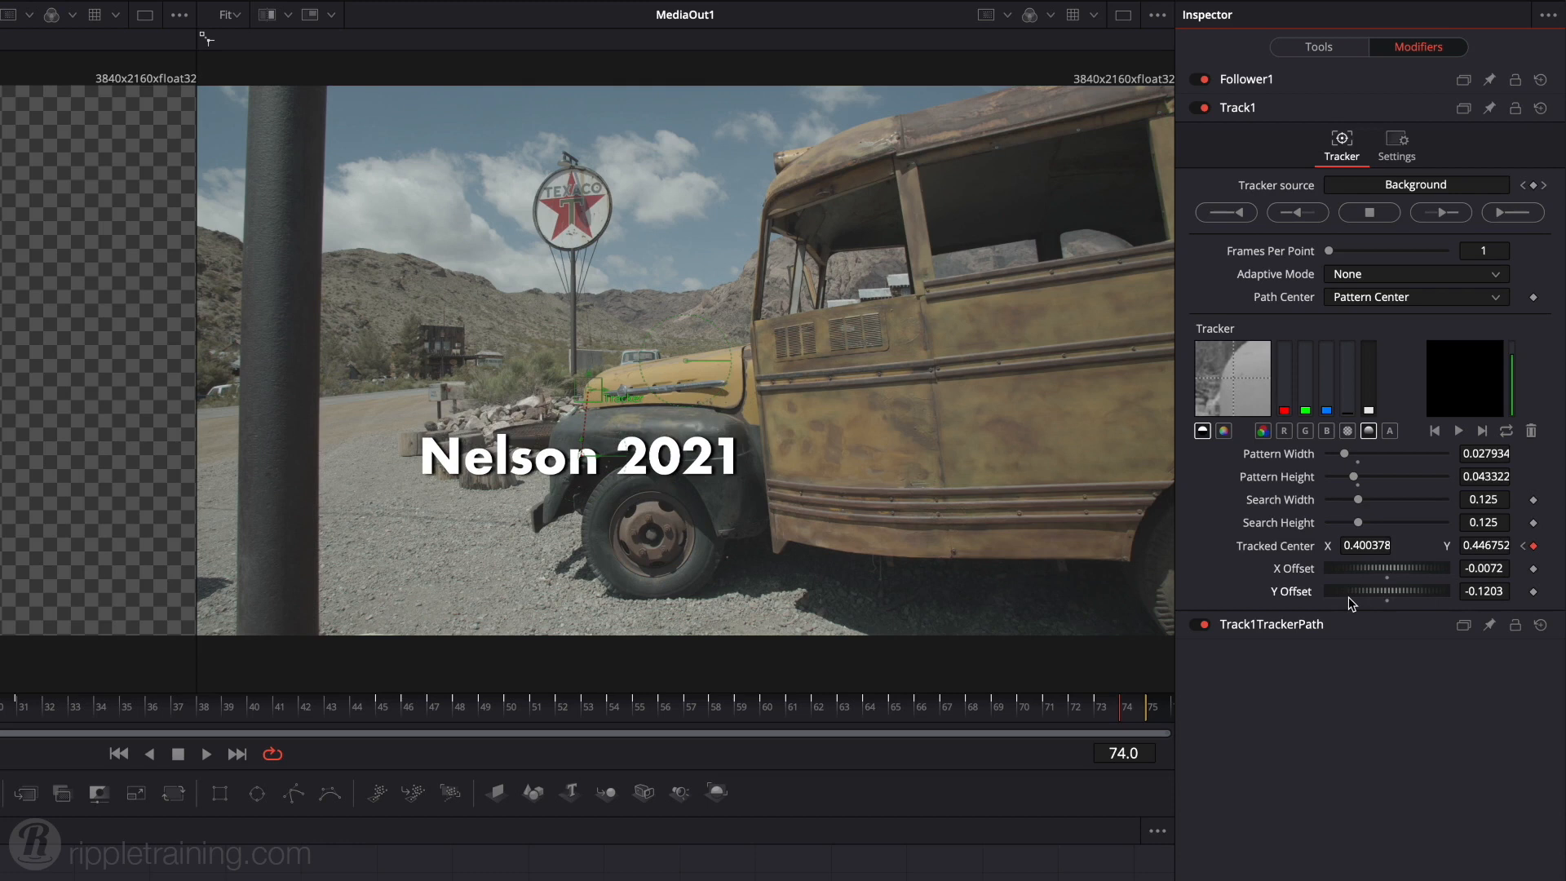
Play the composition to check that the title follows the tracked bus.
key("space")
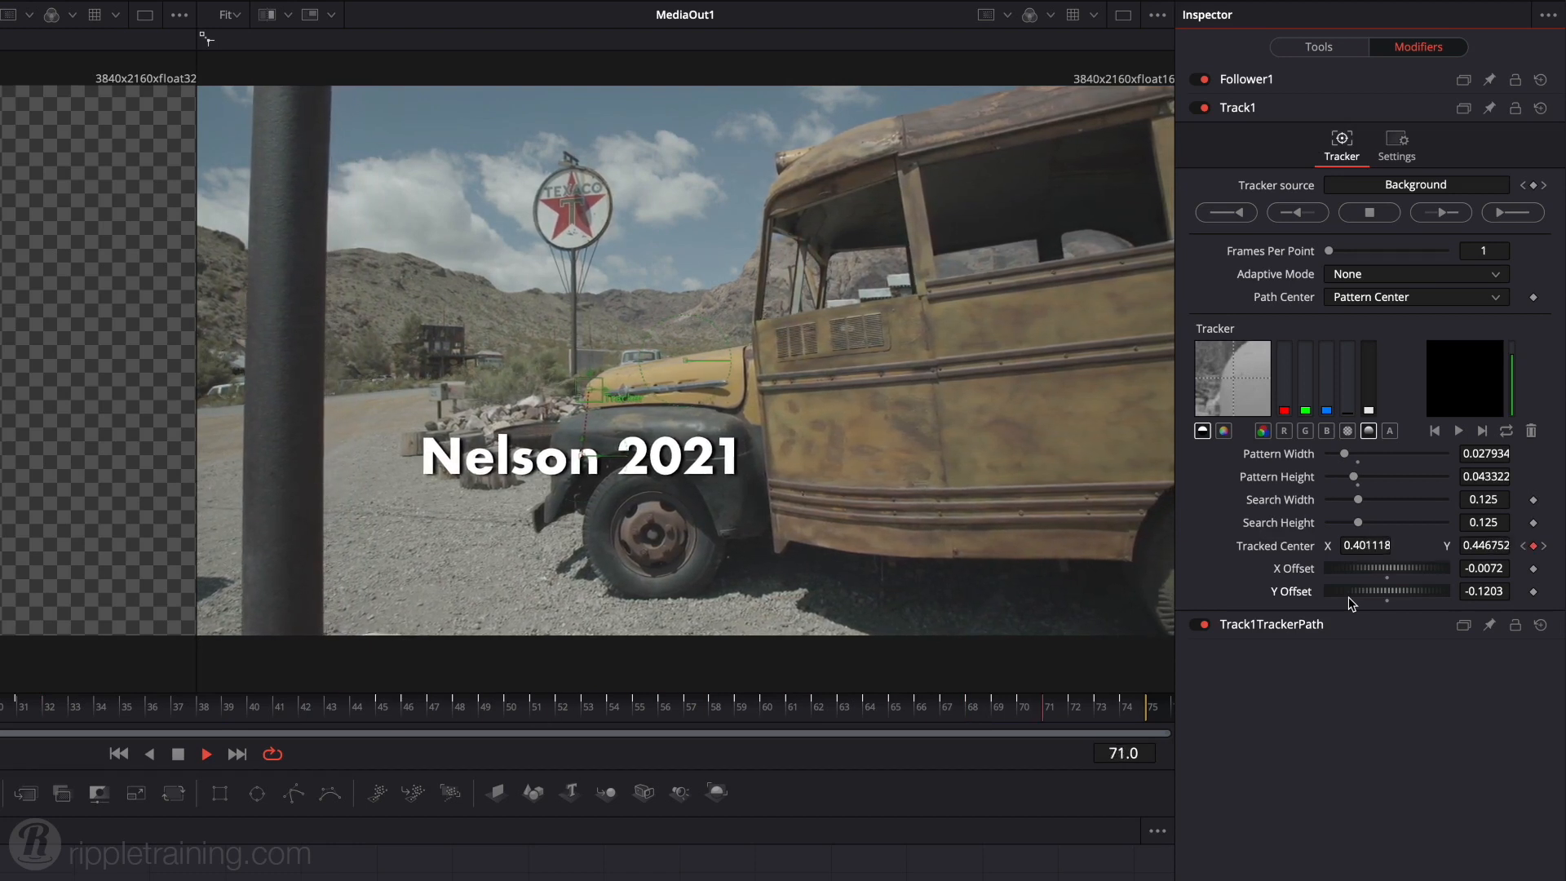
key("space")
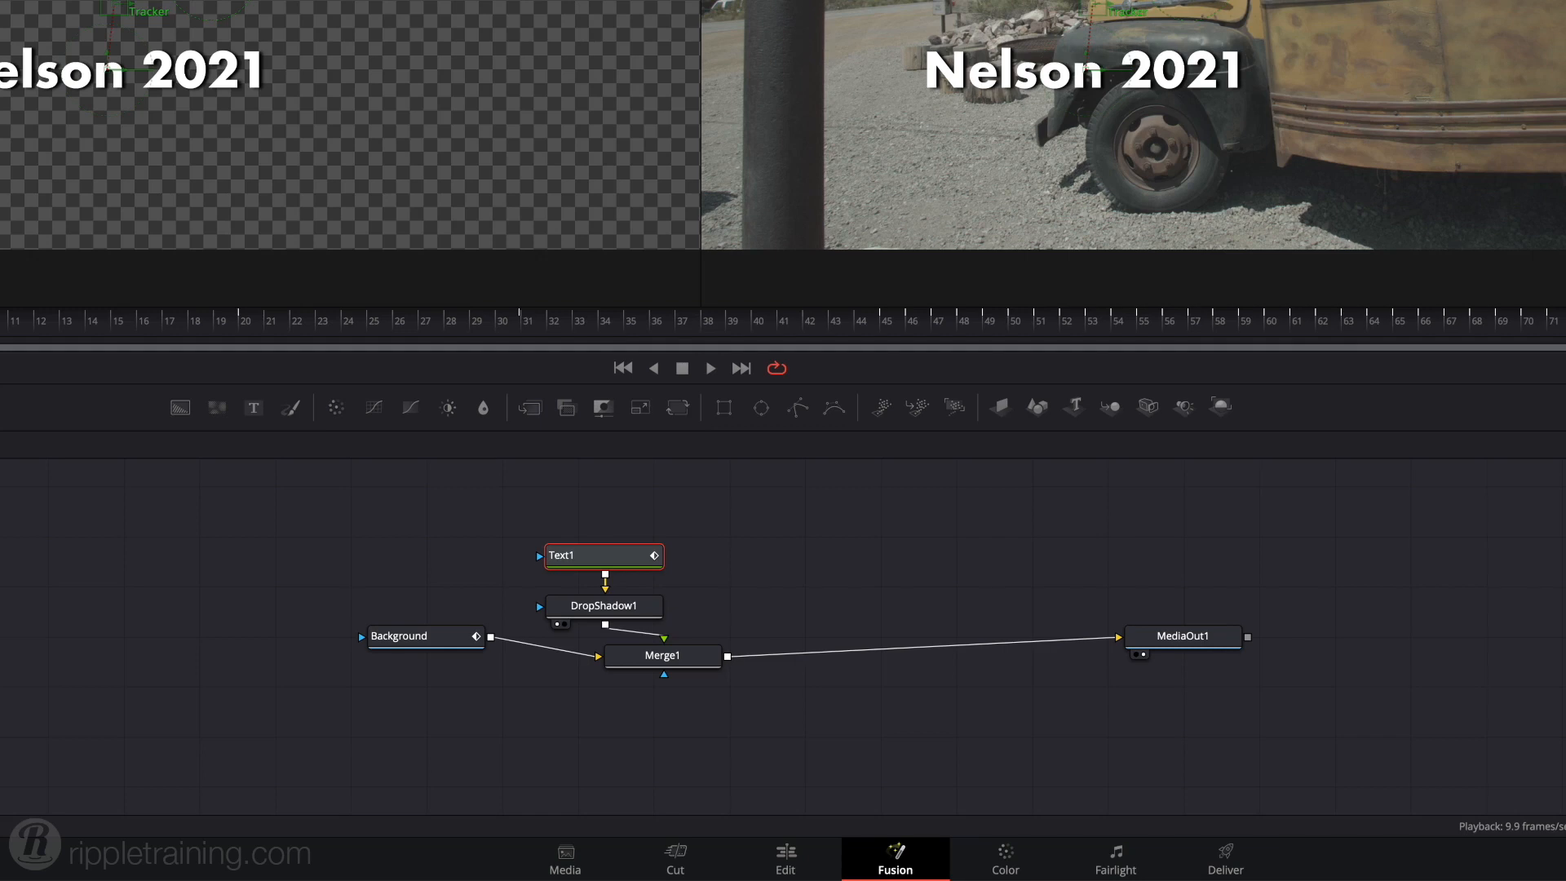
Insert a Transform node after Merge1 and show its output in the first viewer.
left_click(698, 661)
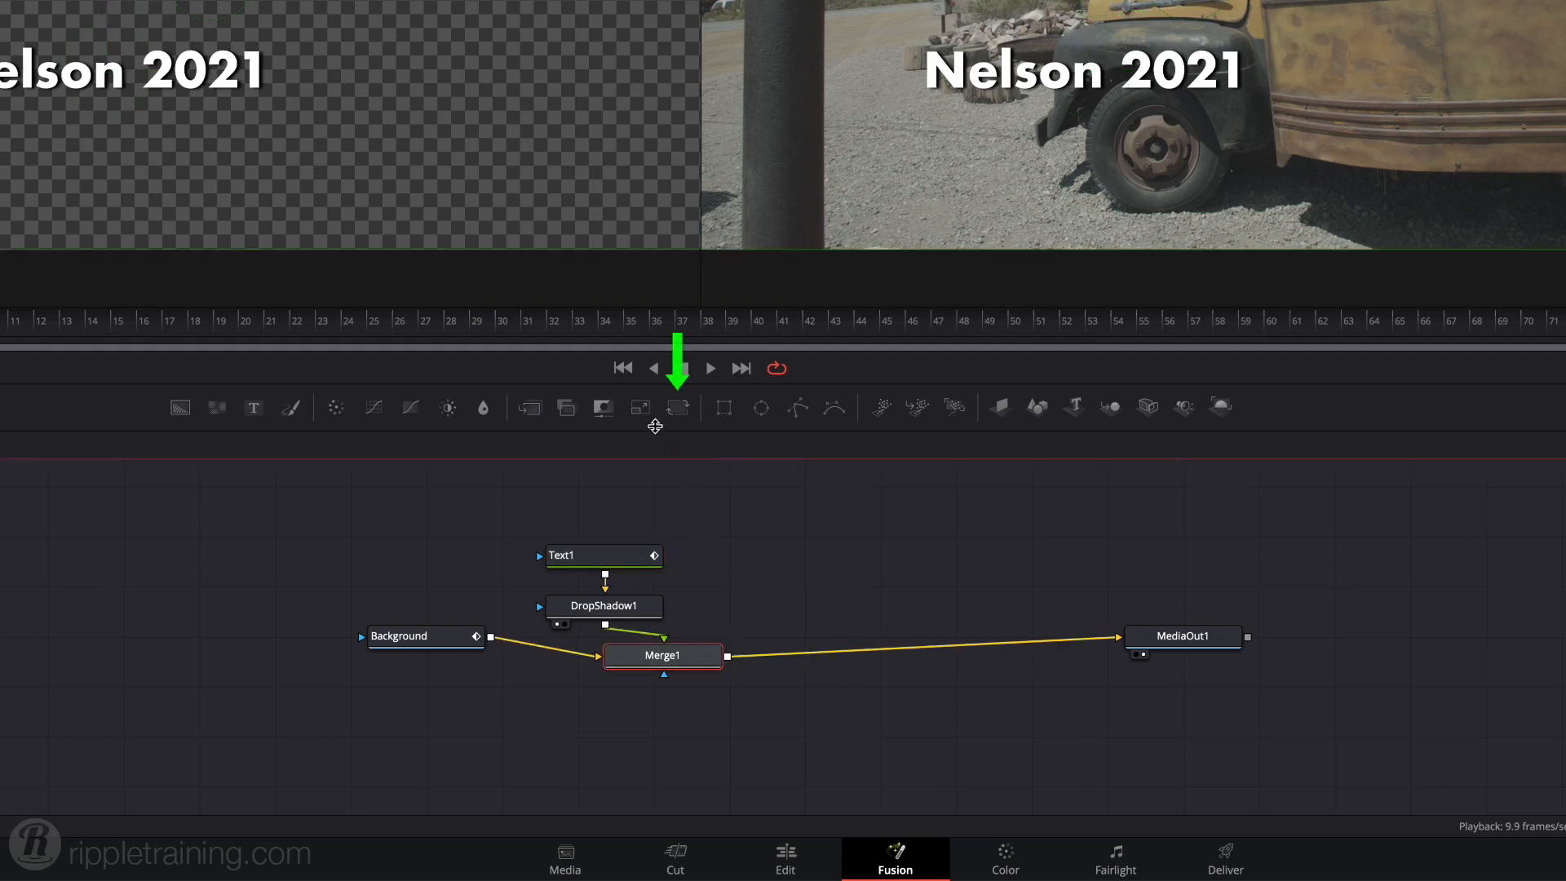
left_click(675, 412)
key("1")
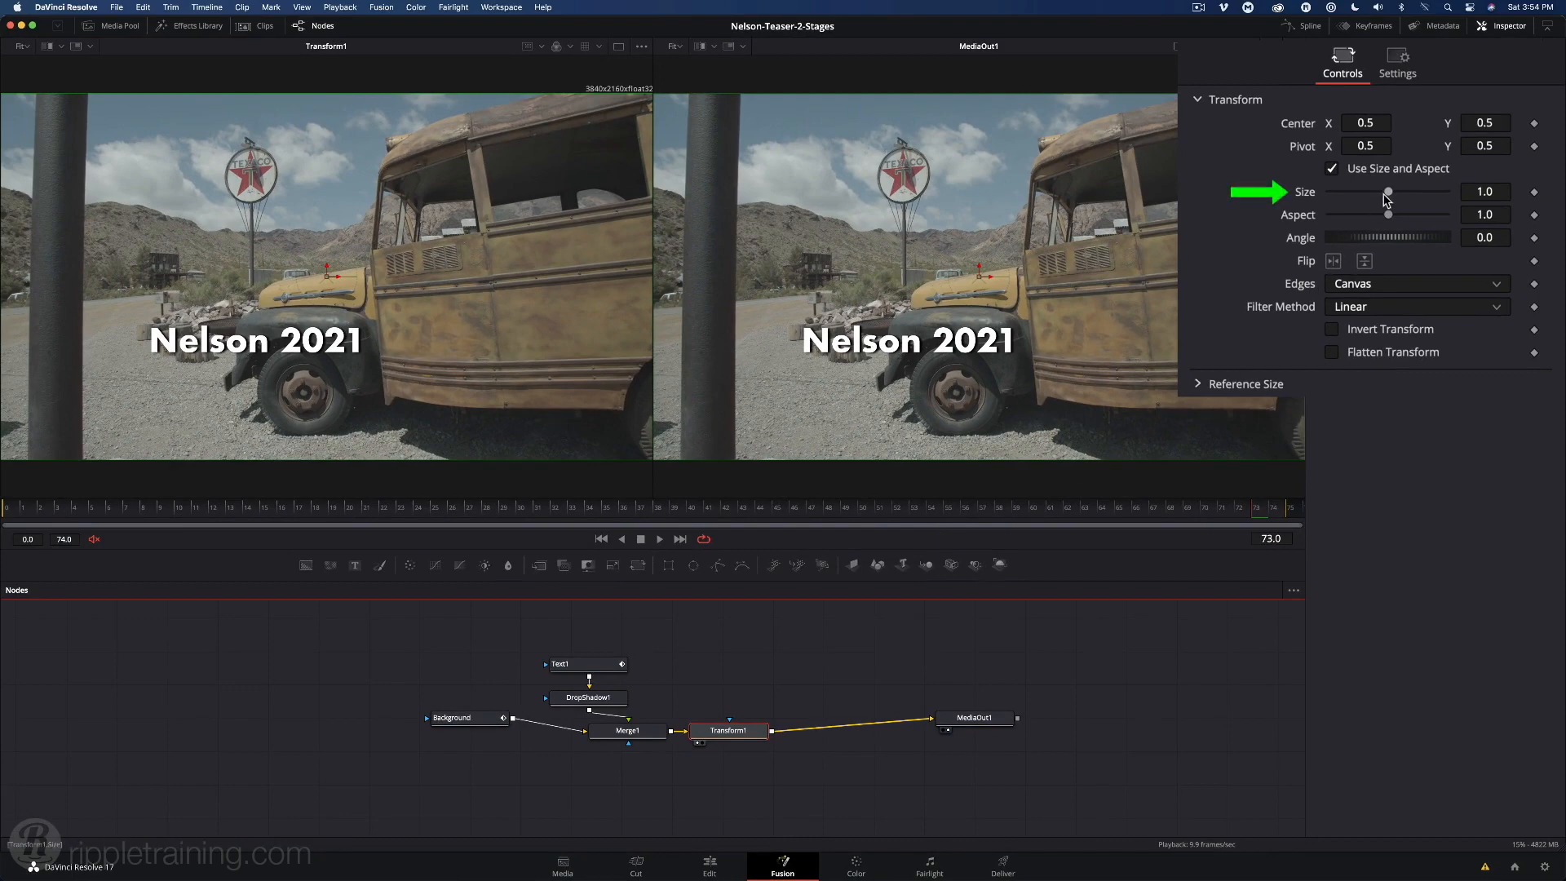
Scale the merged bus and title image with Transform1's Size at 1.25.
left_click_drag(1391, 198, 1392, 202)
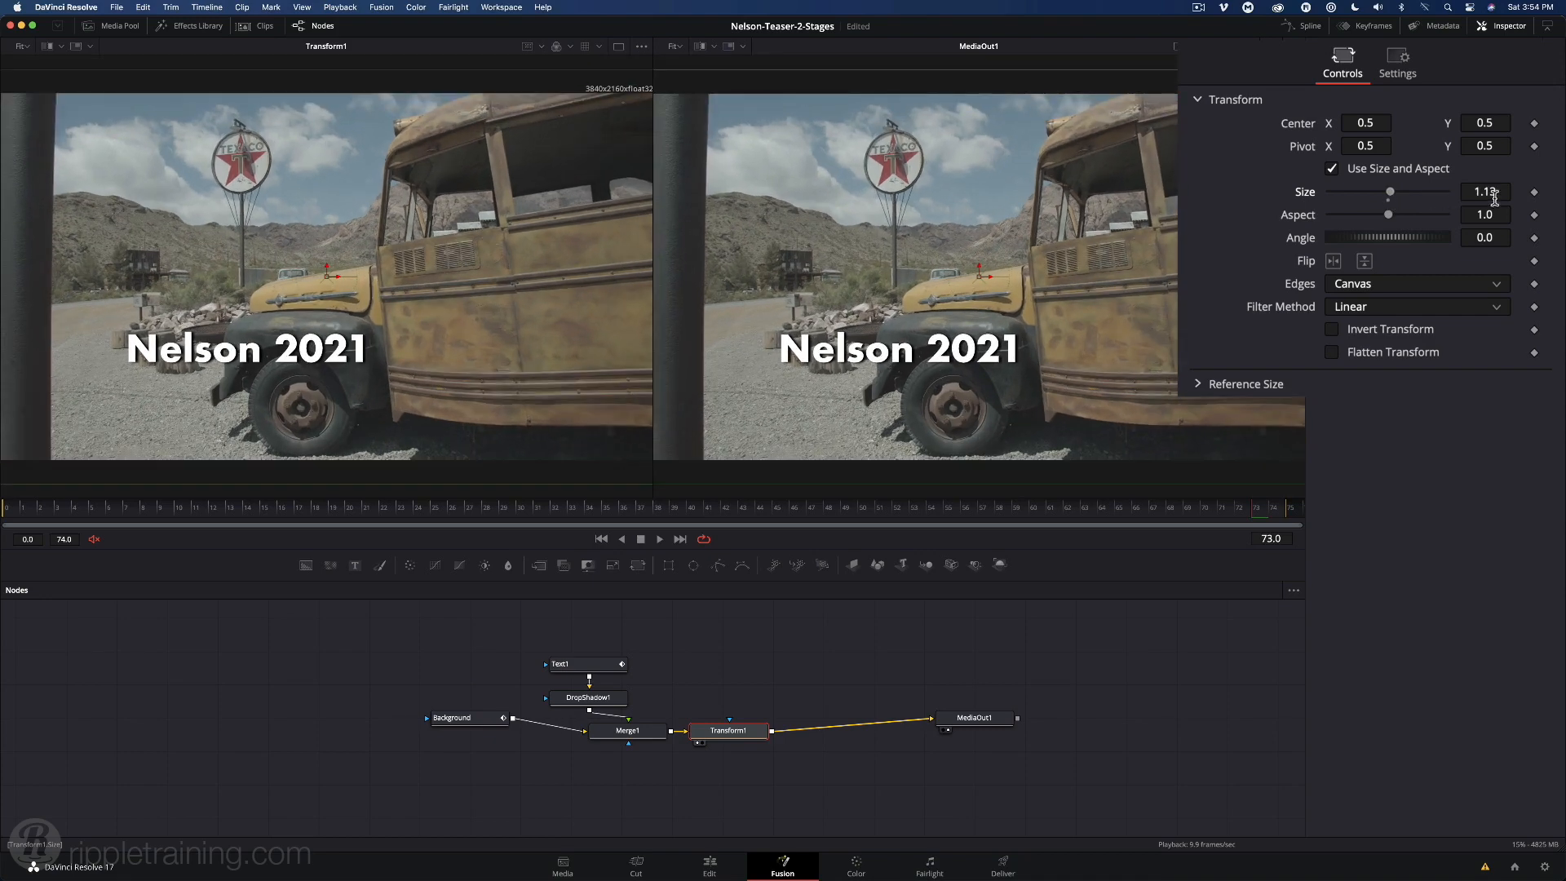
left_click_drag(1502, 192, 1500, 192)
type("1.25")
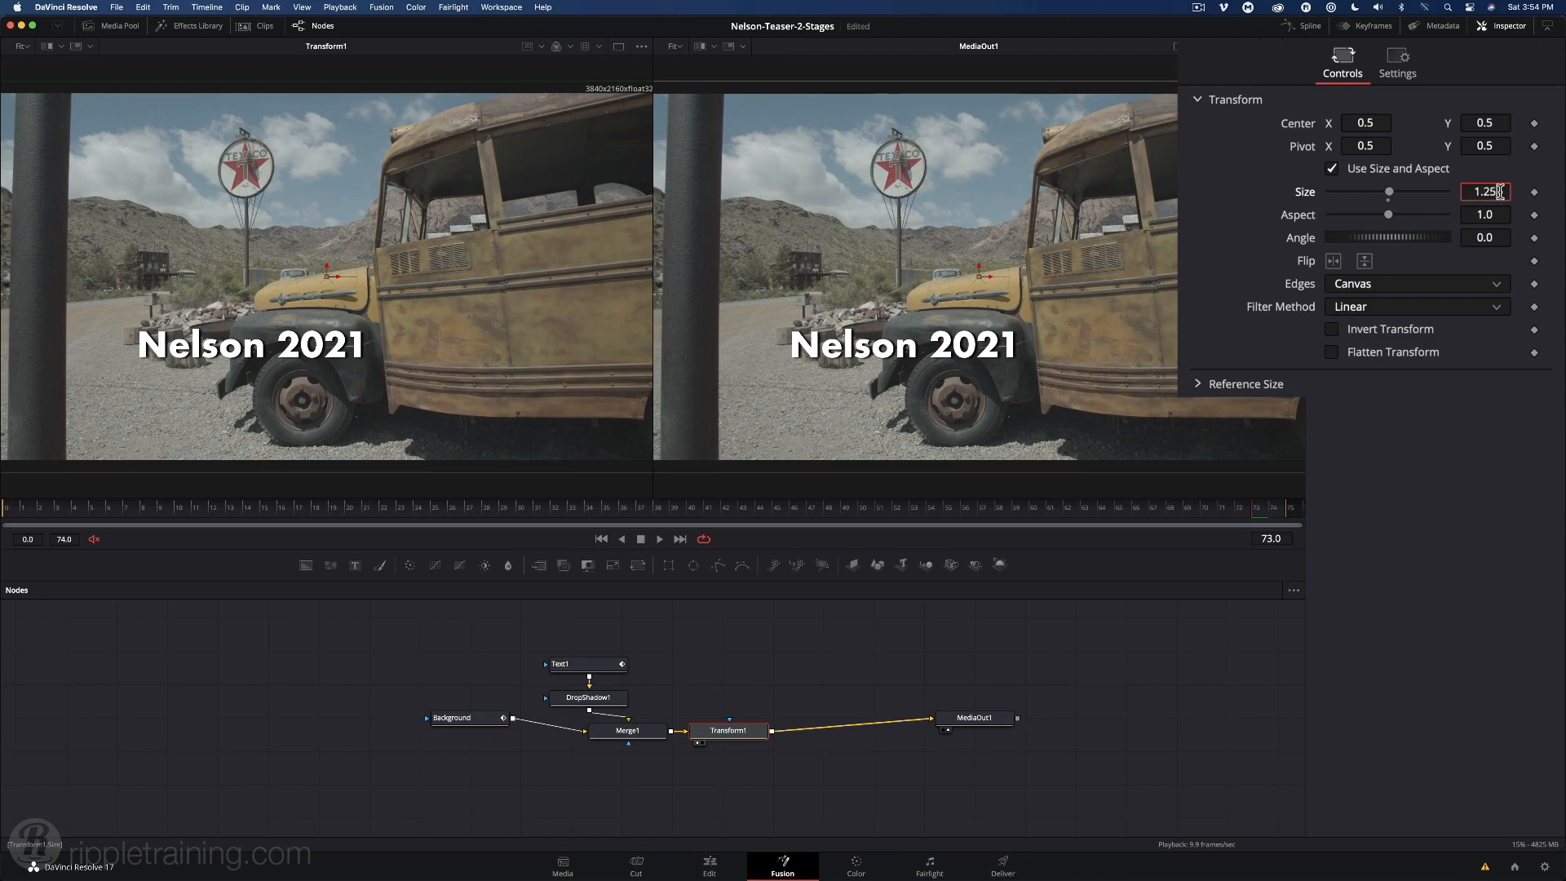
key("Tab")
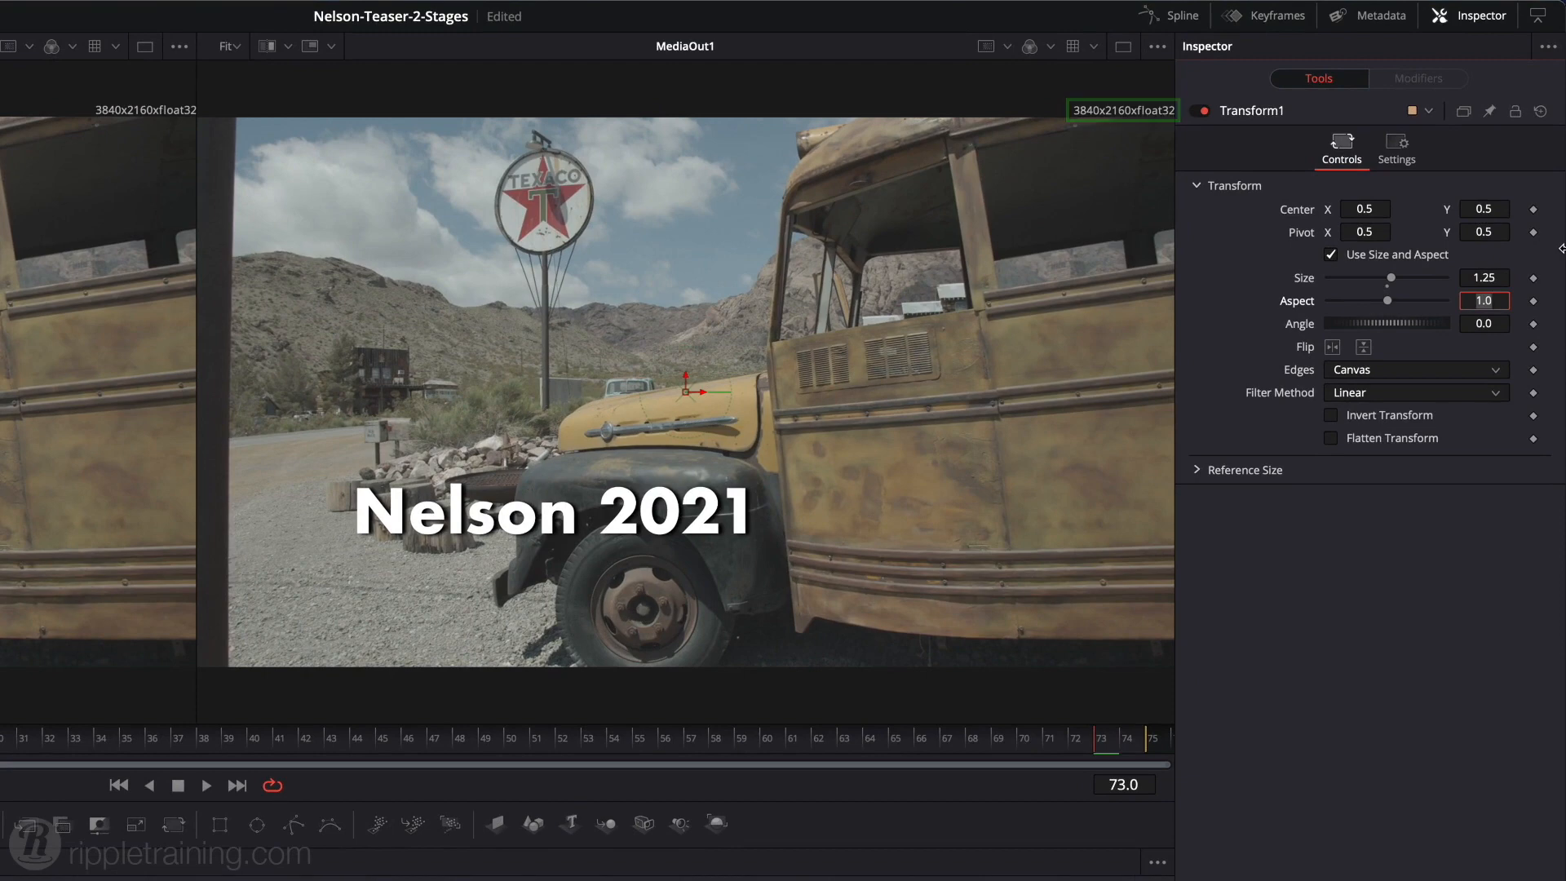
Play the composition to review the scaled shot with its tracked title.
key("space")
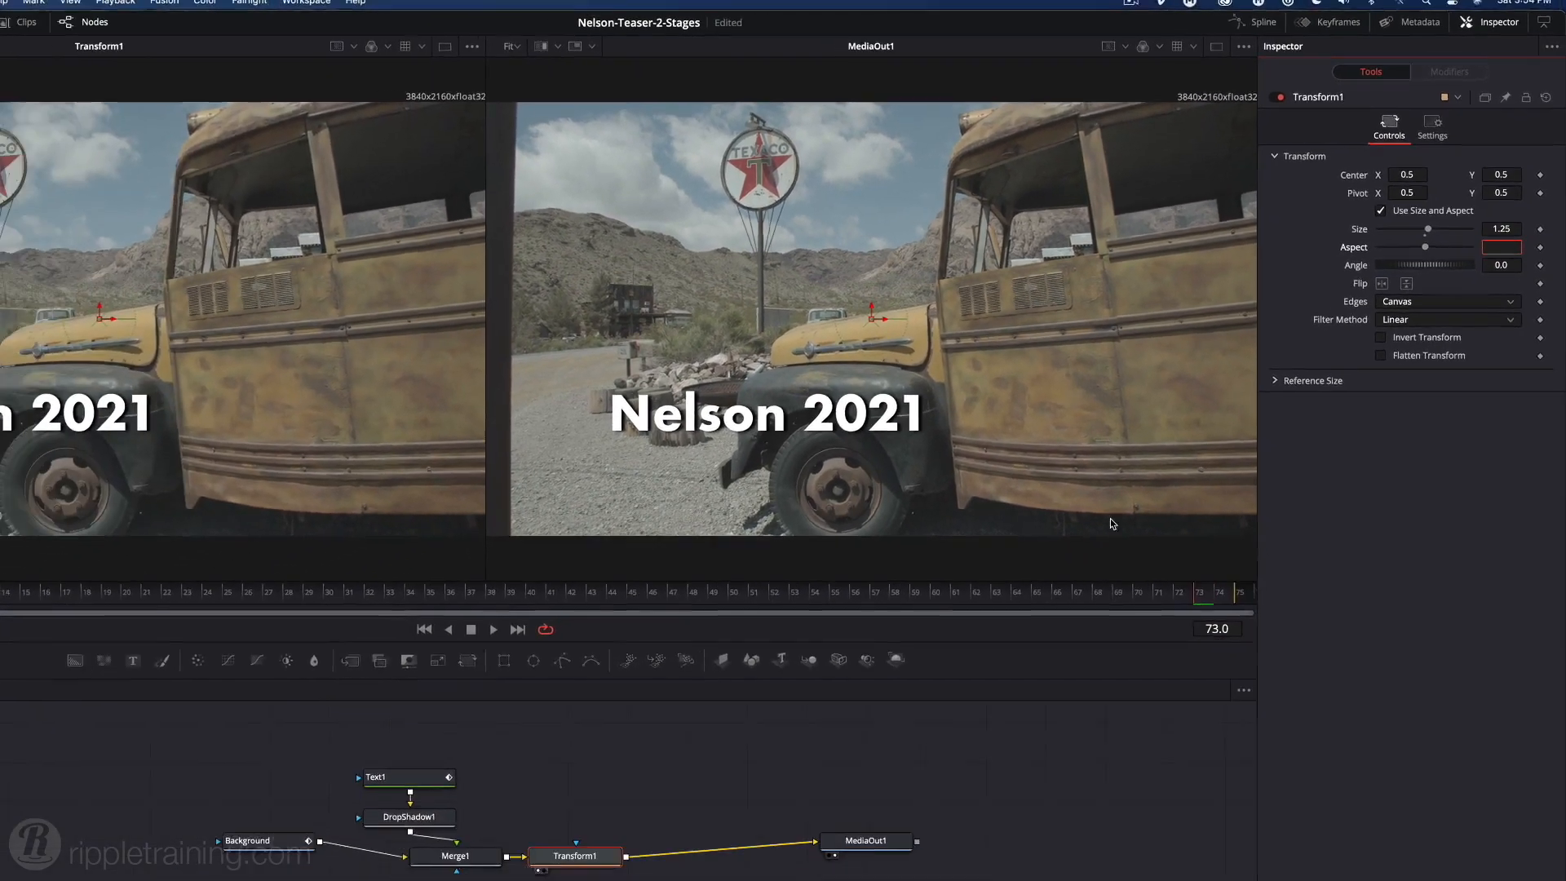
left_click(818, 744)
key("space")
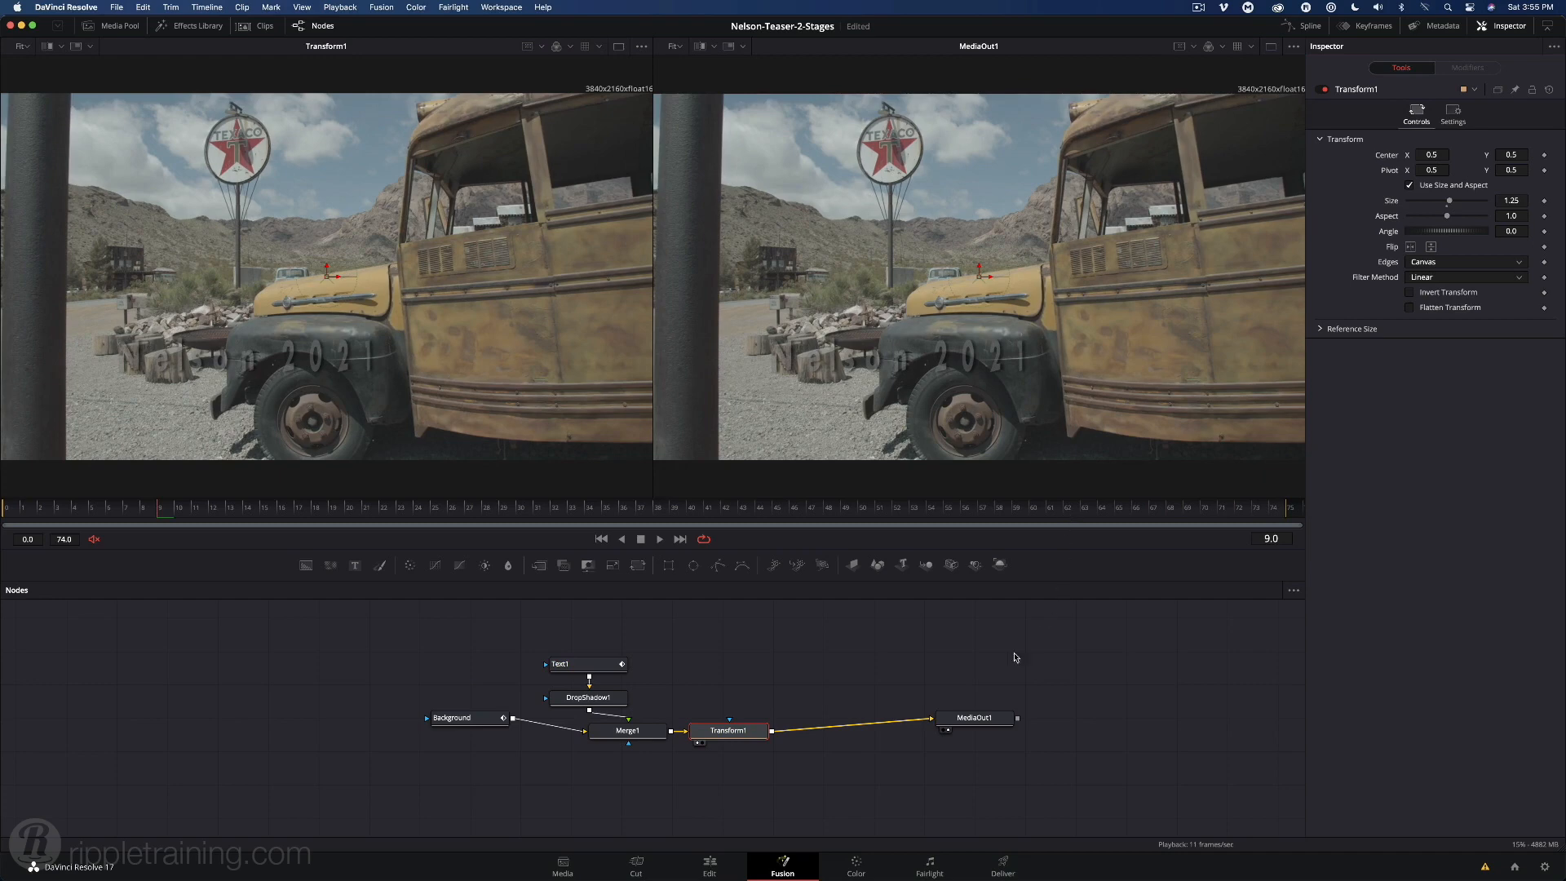
Return to the Edit page and play the Old-School-Bus clip from its start to review the finished title in the timeline.
left_click(708, 865)
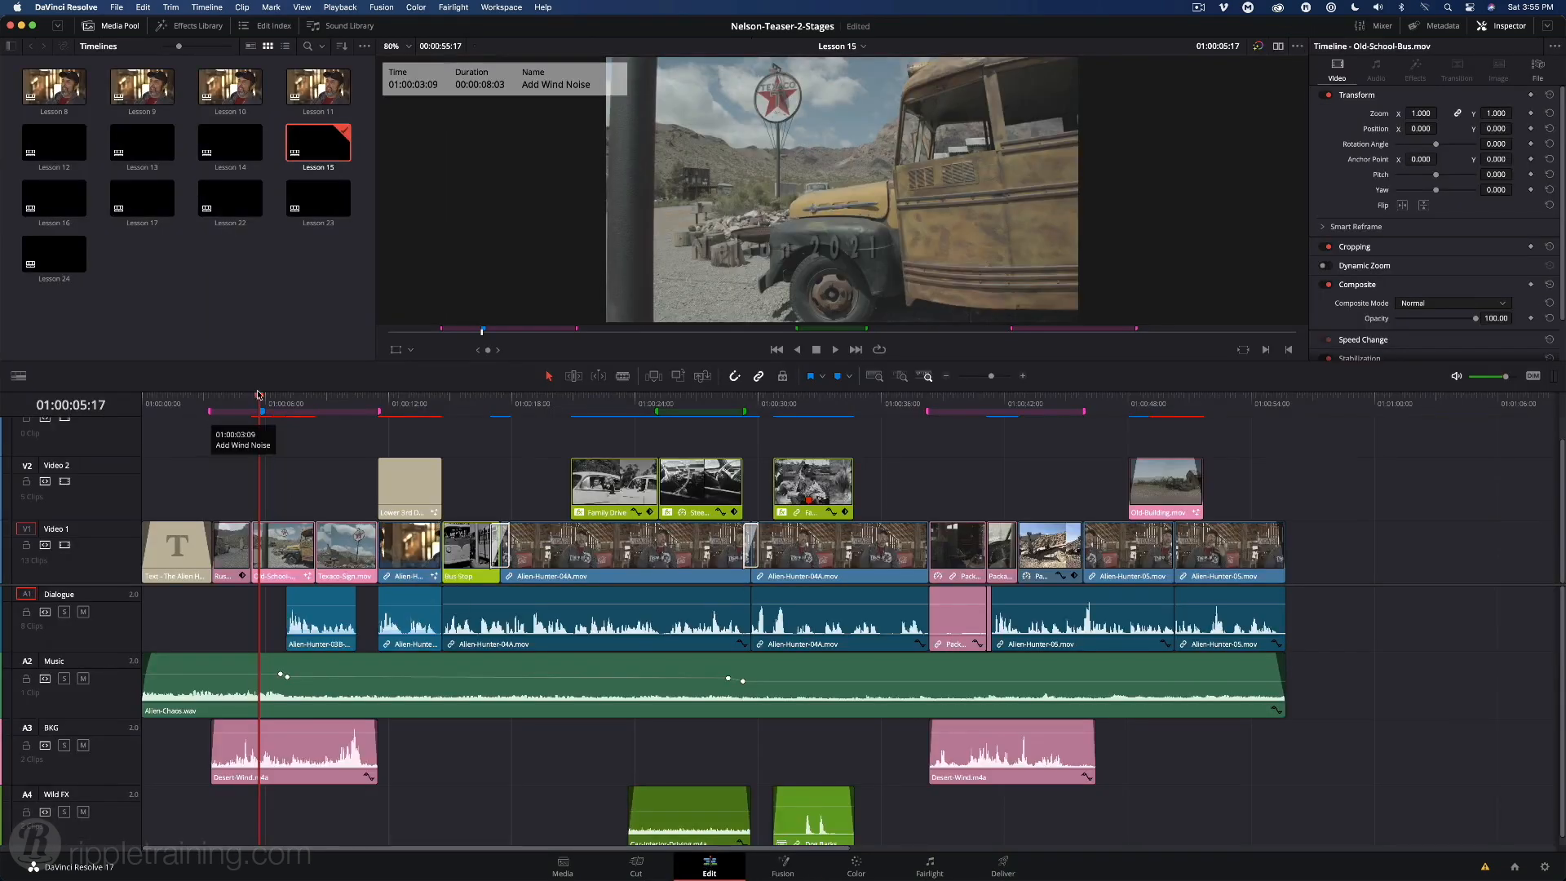
key("Up")
key("space")
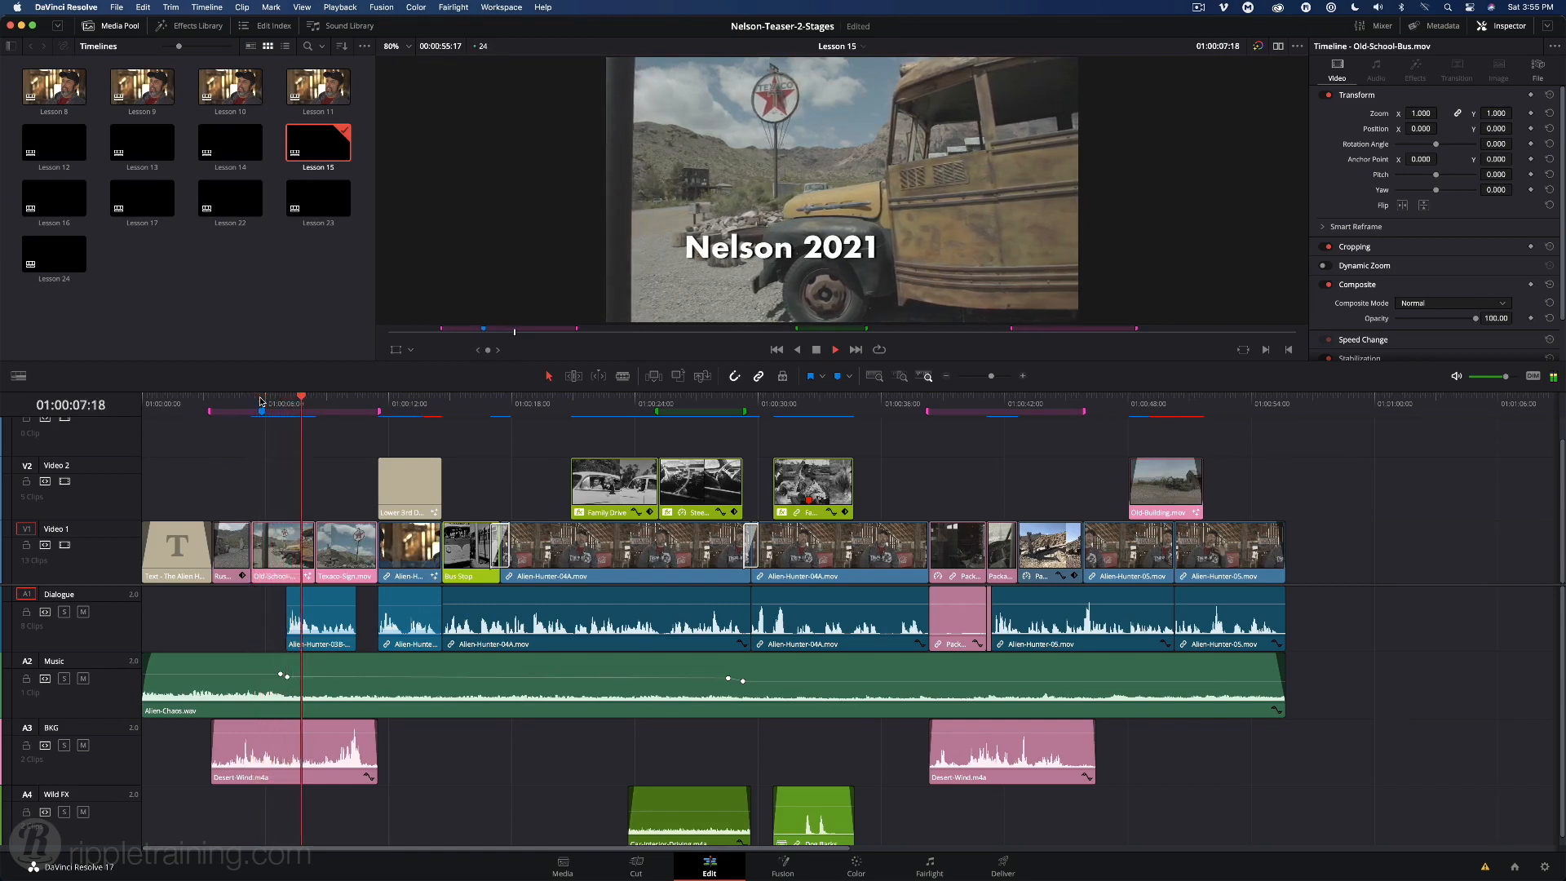
key("space")
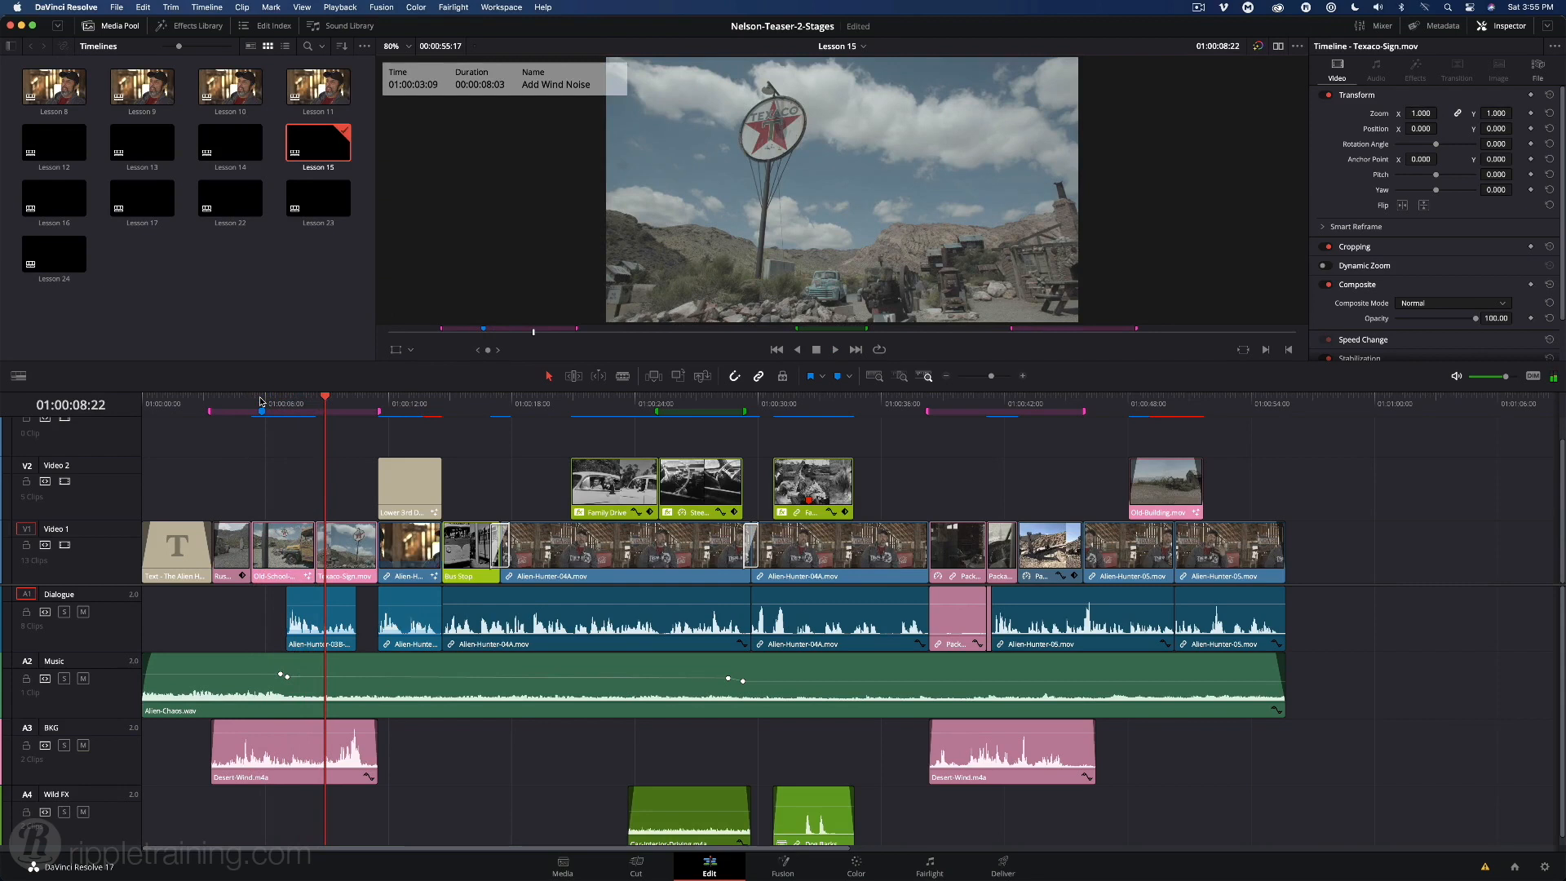